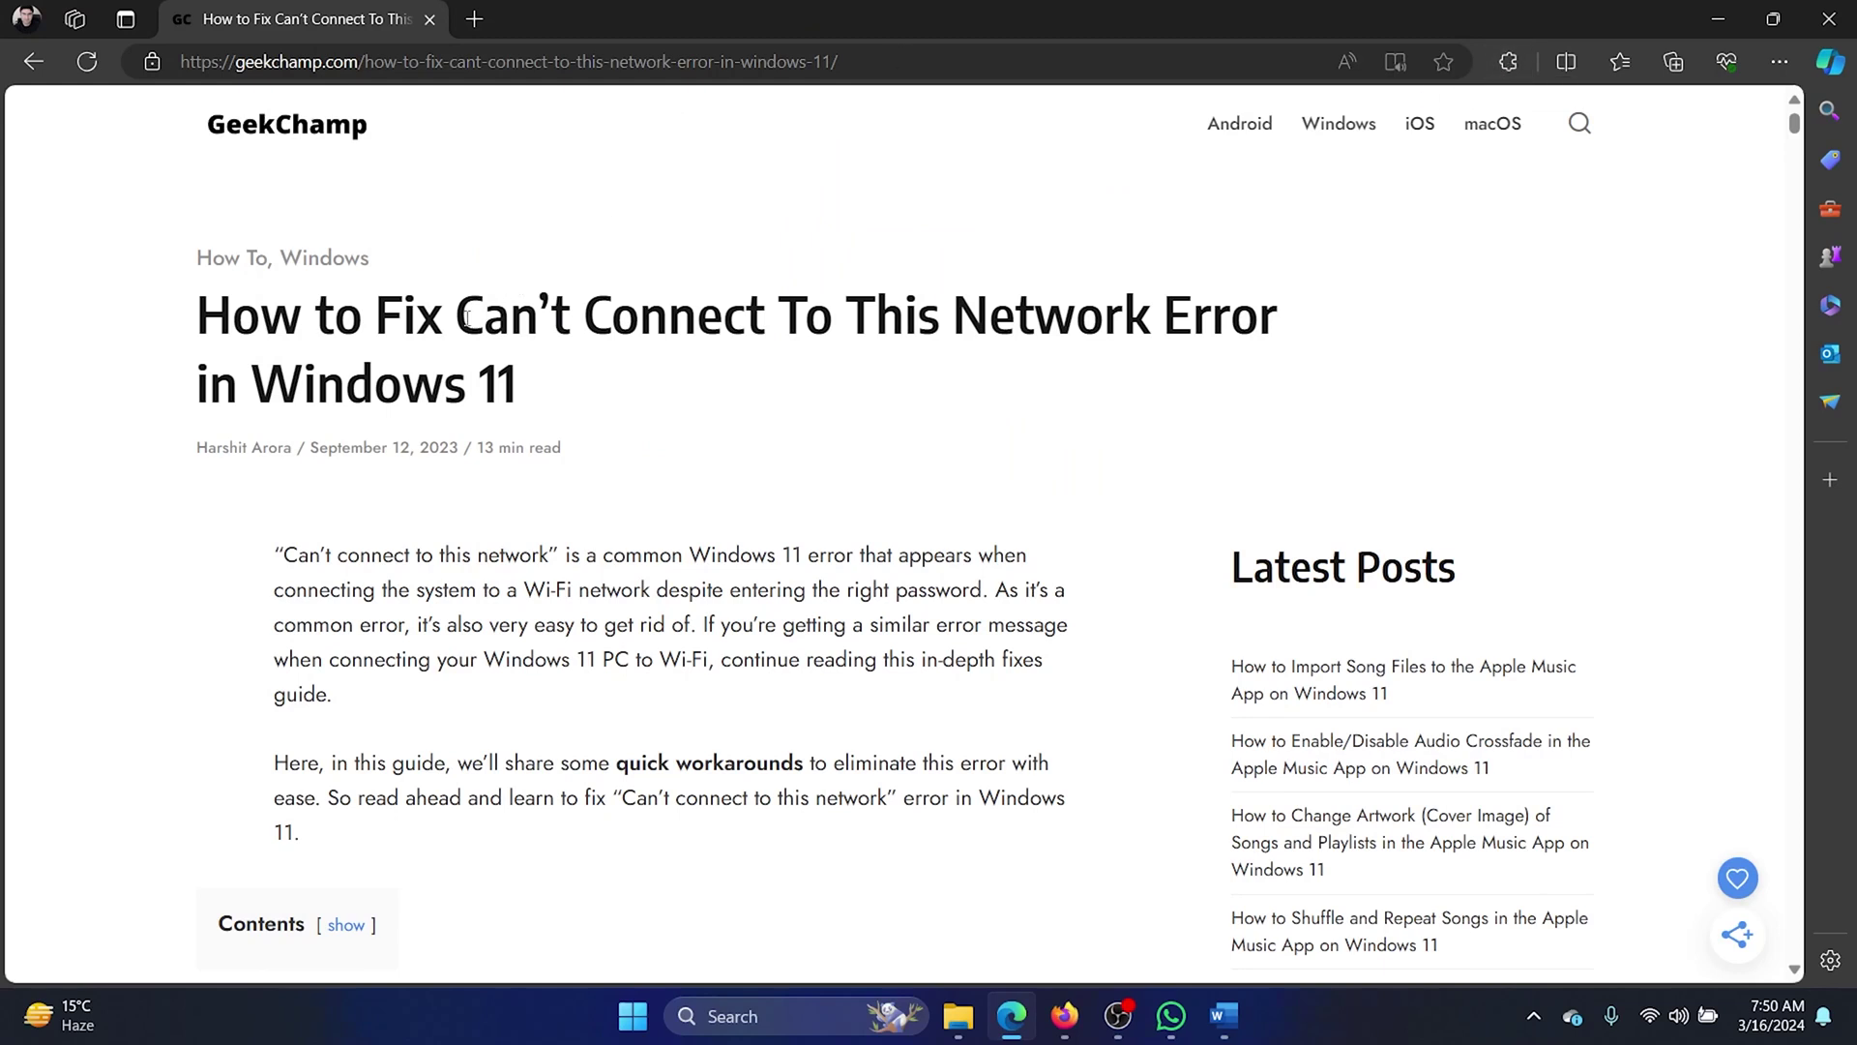
- Highlight the 'Can't Connect To This Network' title, then browse the Quick Settings Wi-Fi list
drag(466, 316, 1153, 327)
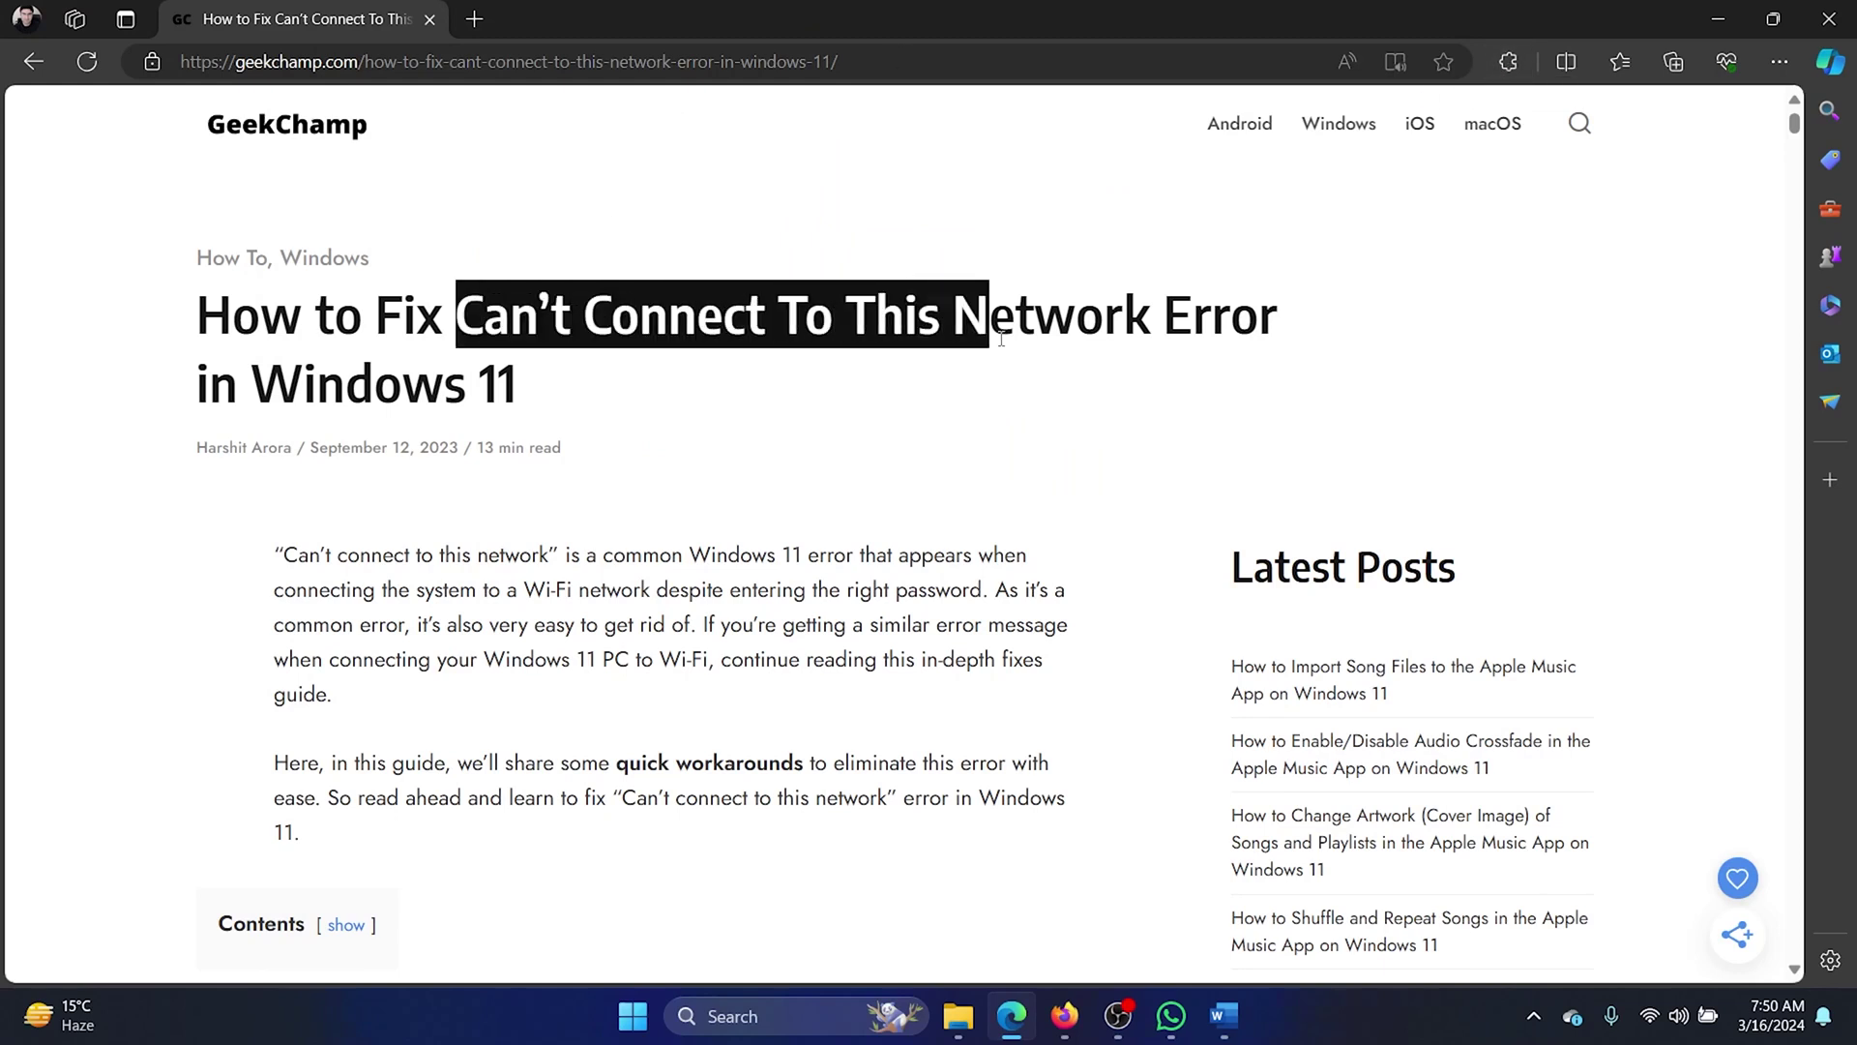
click(1034, 421)
click(1649, 1013)
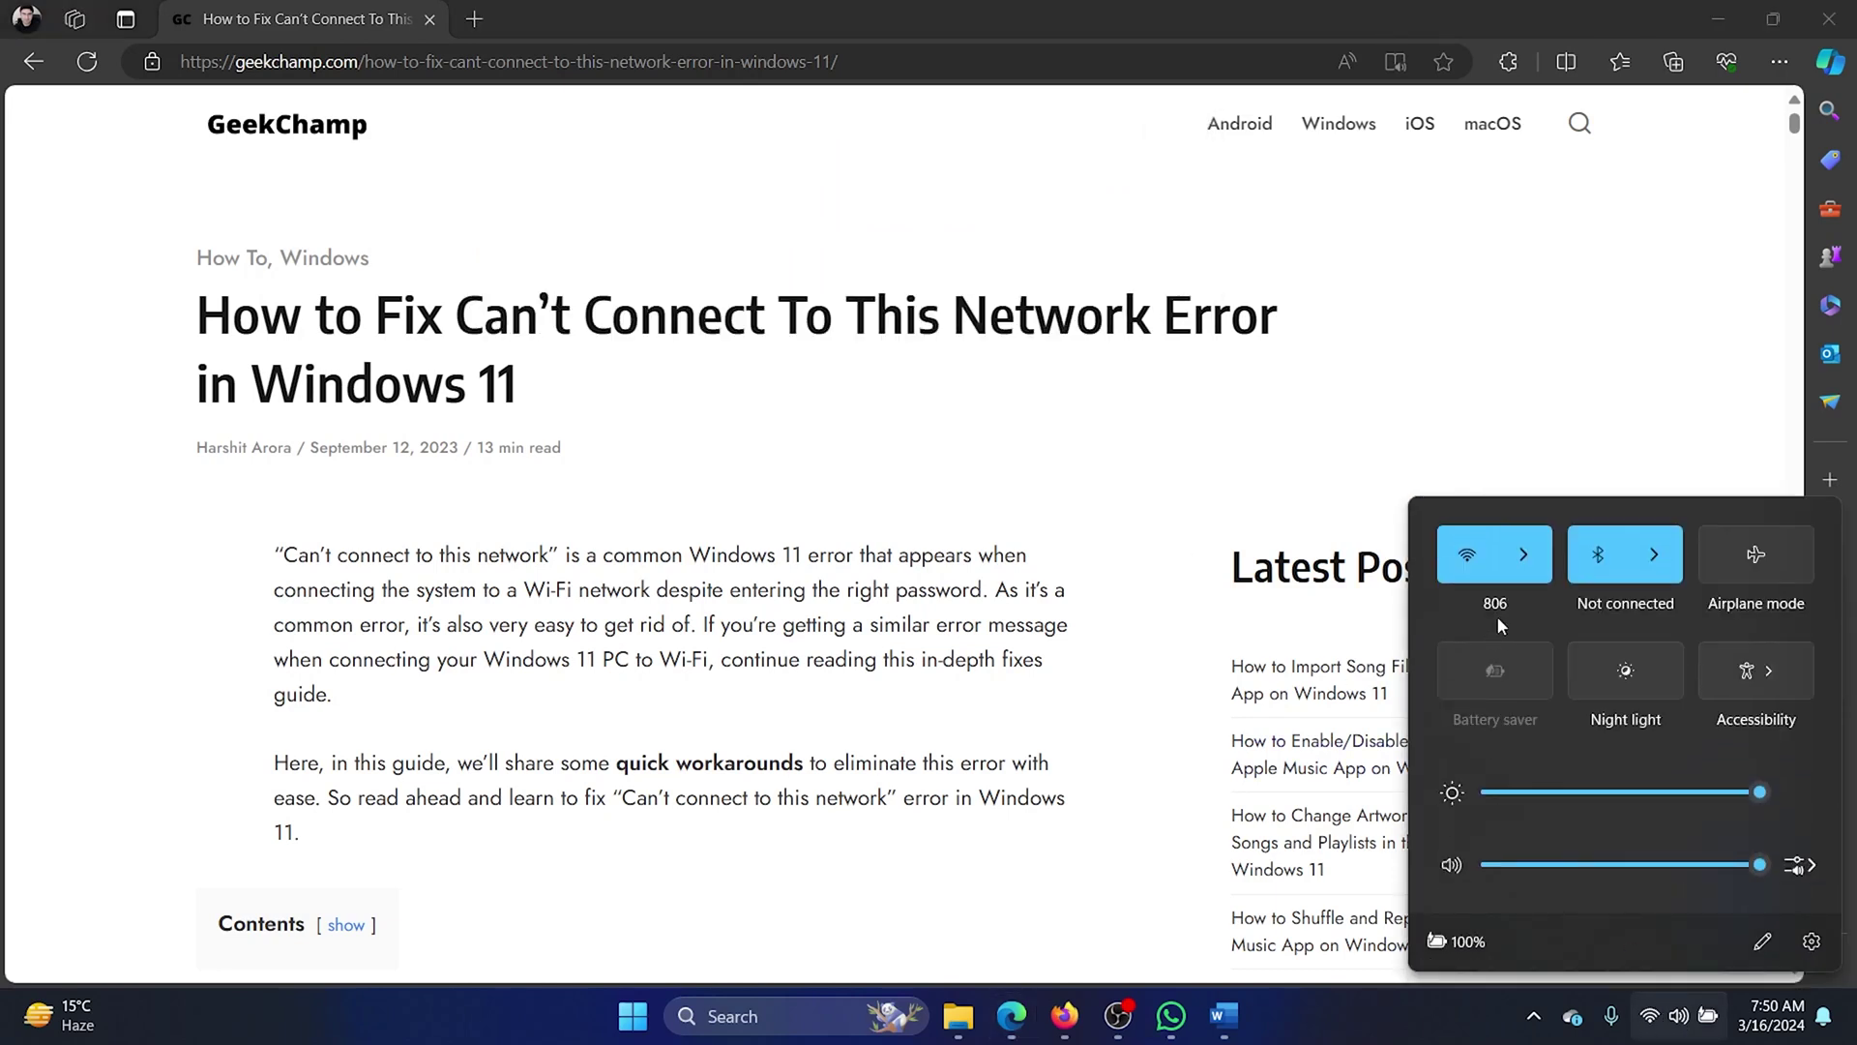
click(1524, 555)
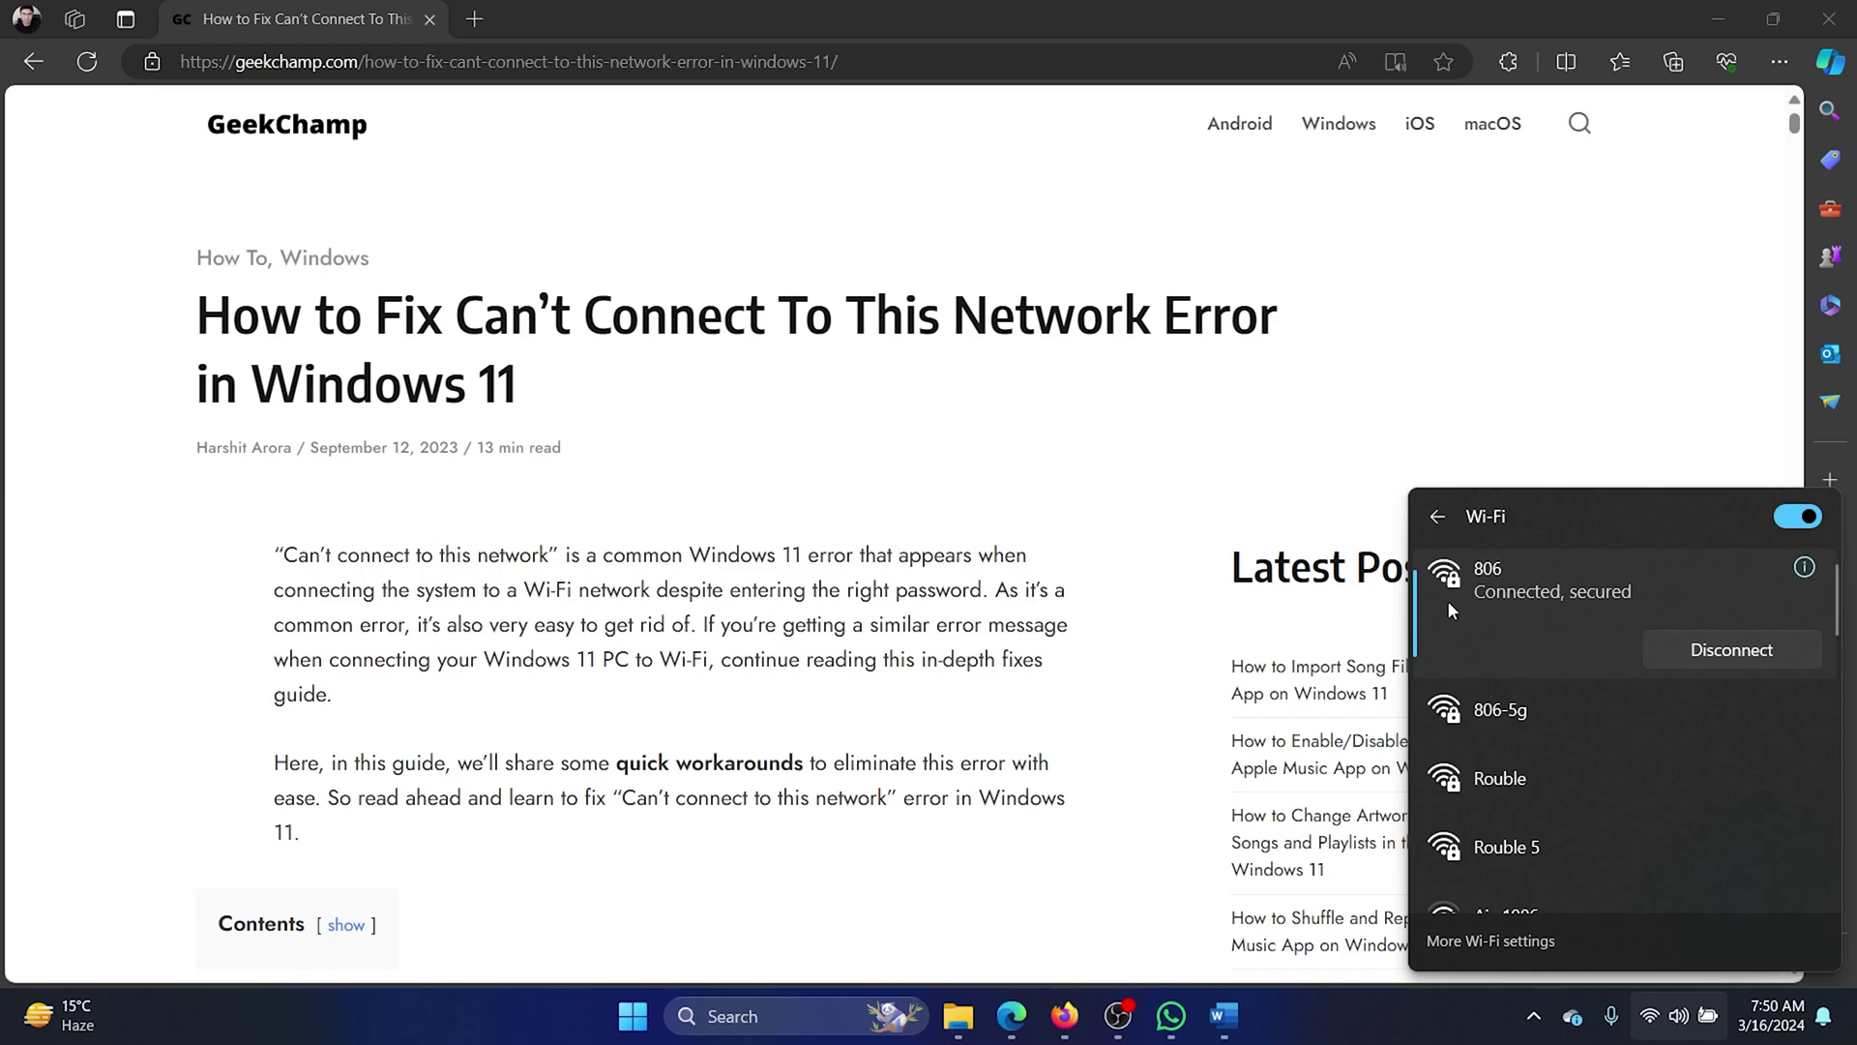
click(803, 552)
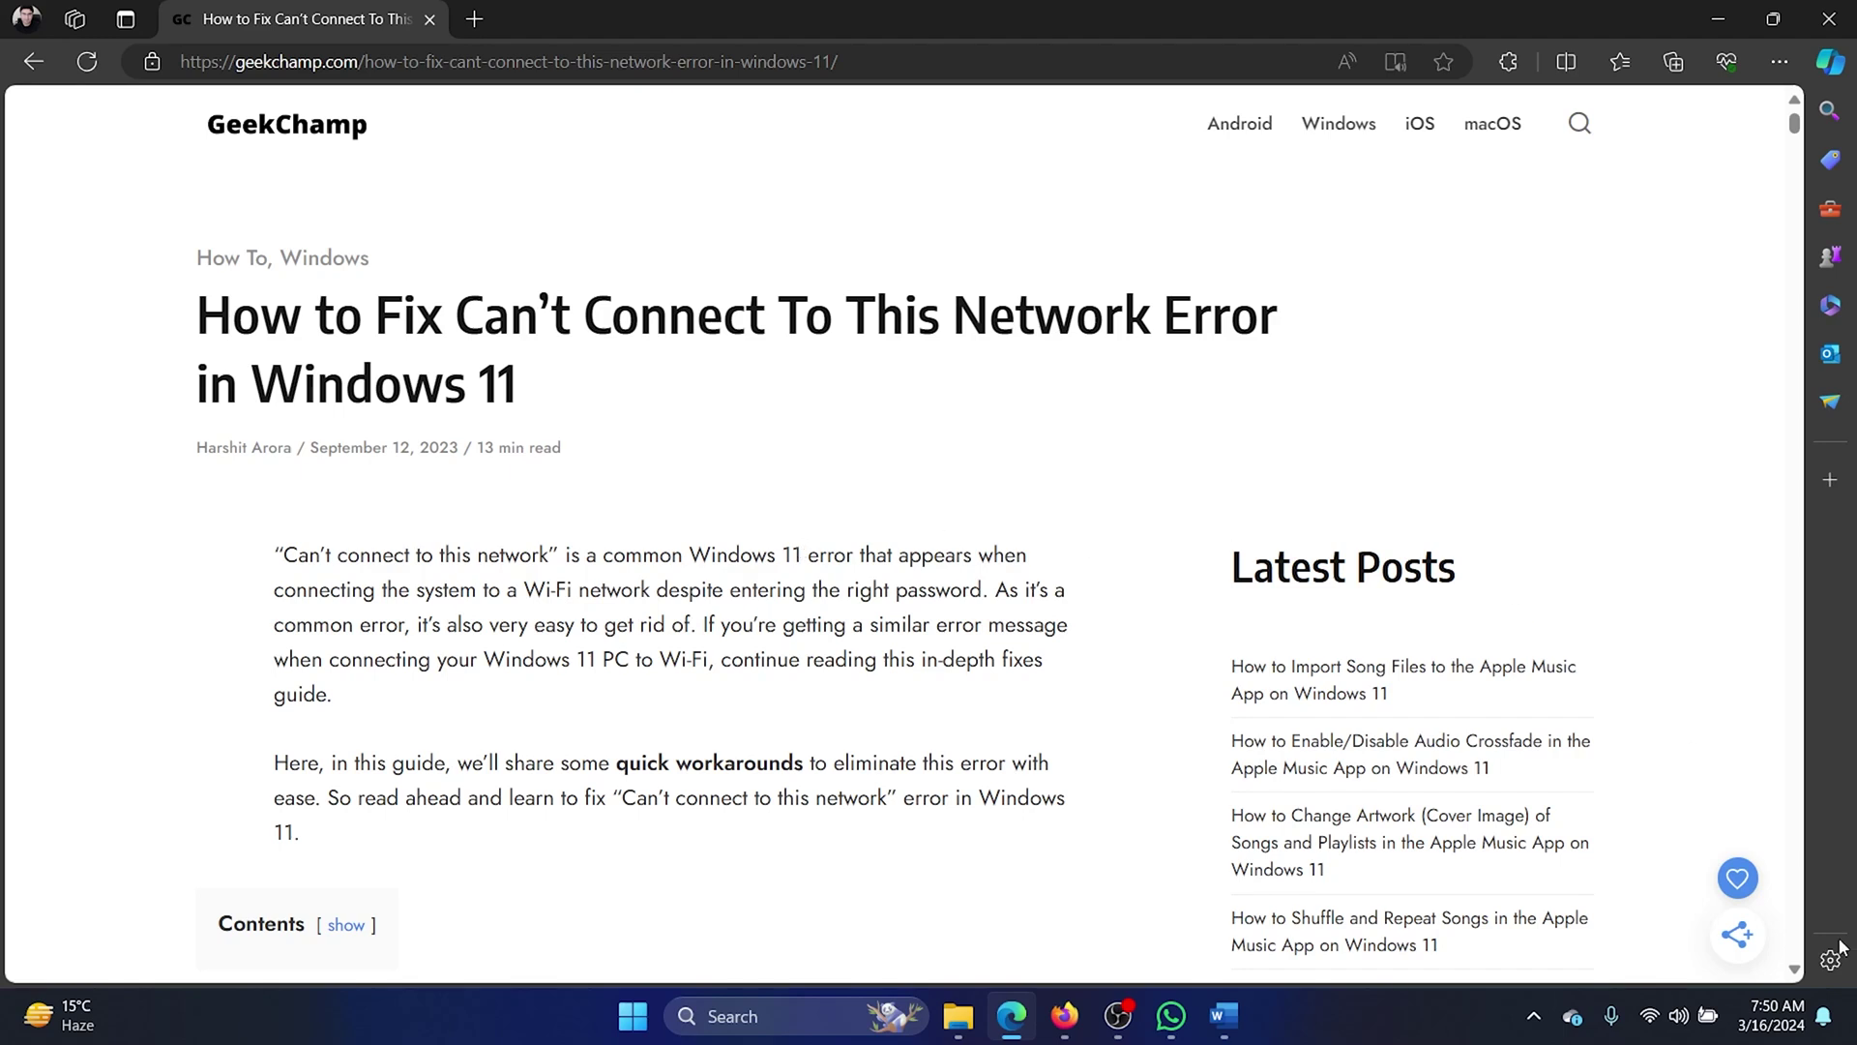
- Reopen the Quick Settings Wi-Fi network list, then bring the Word fix list forward
click(1672, 1022)
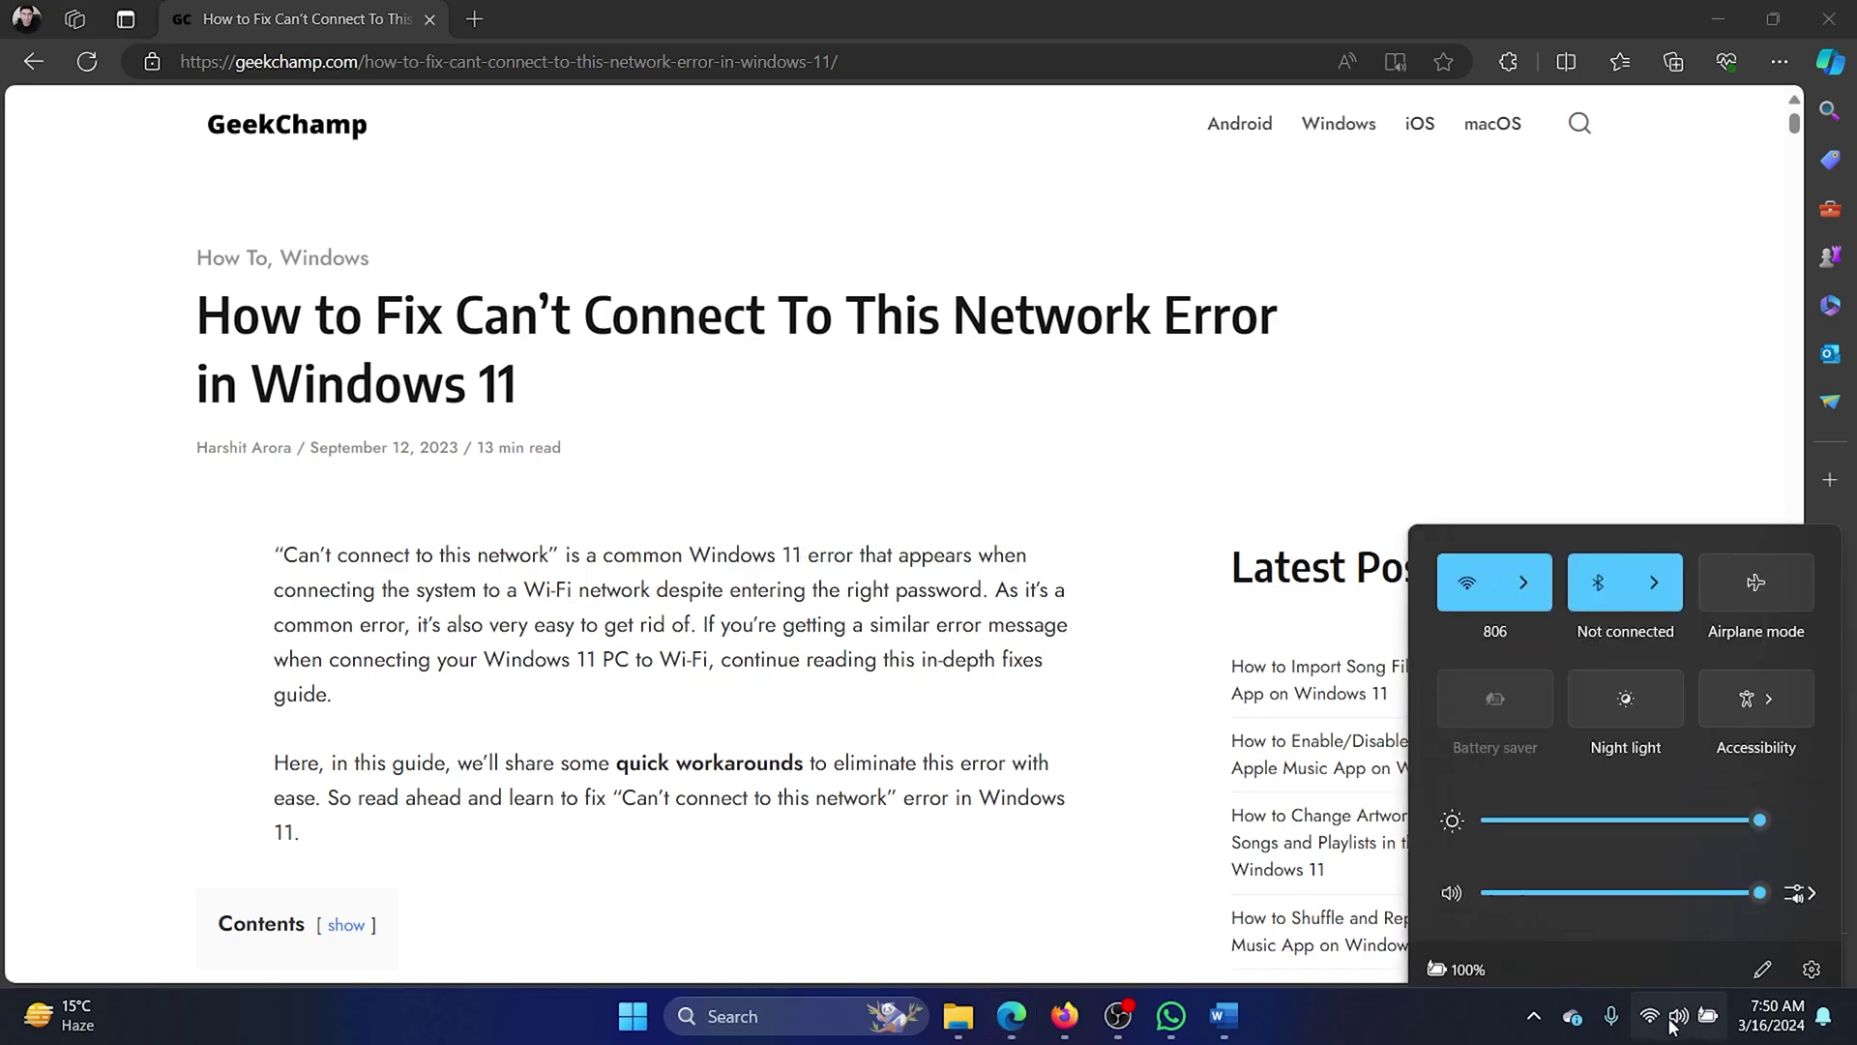
click(1534, 559)
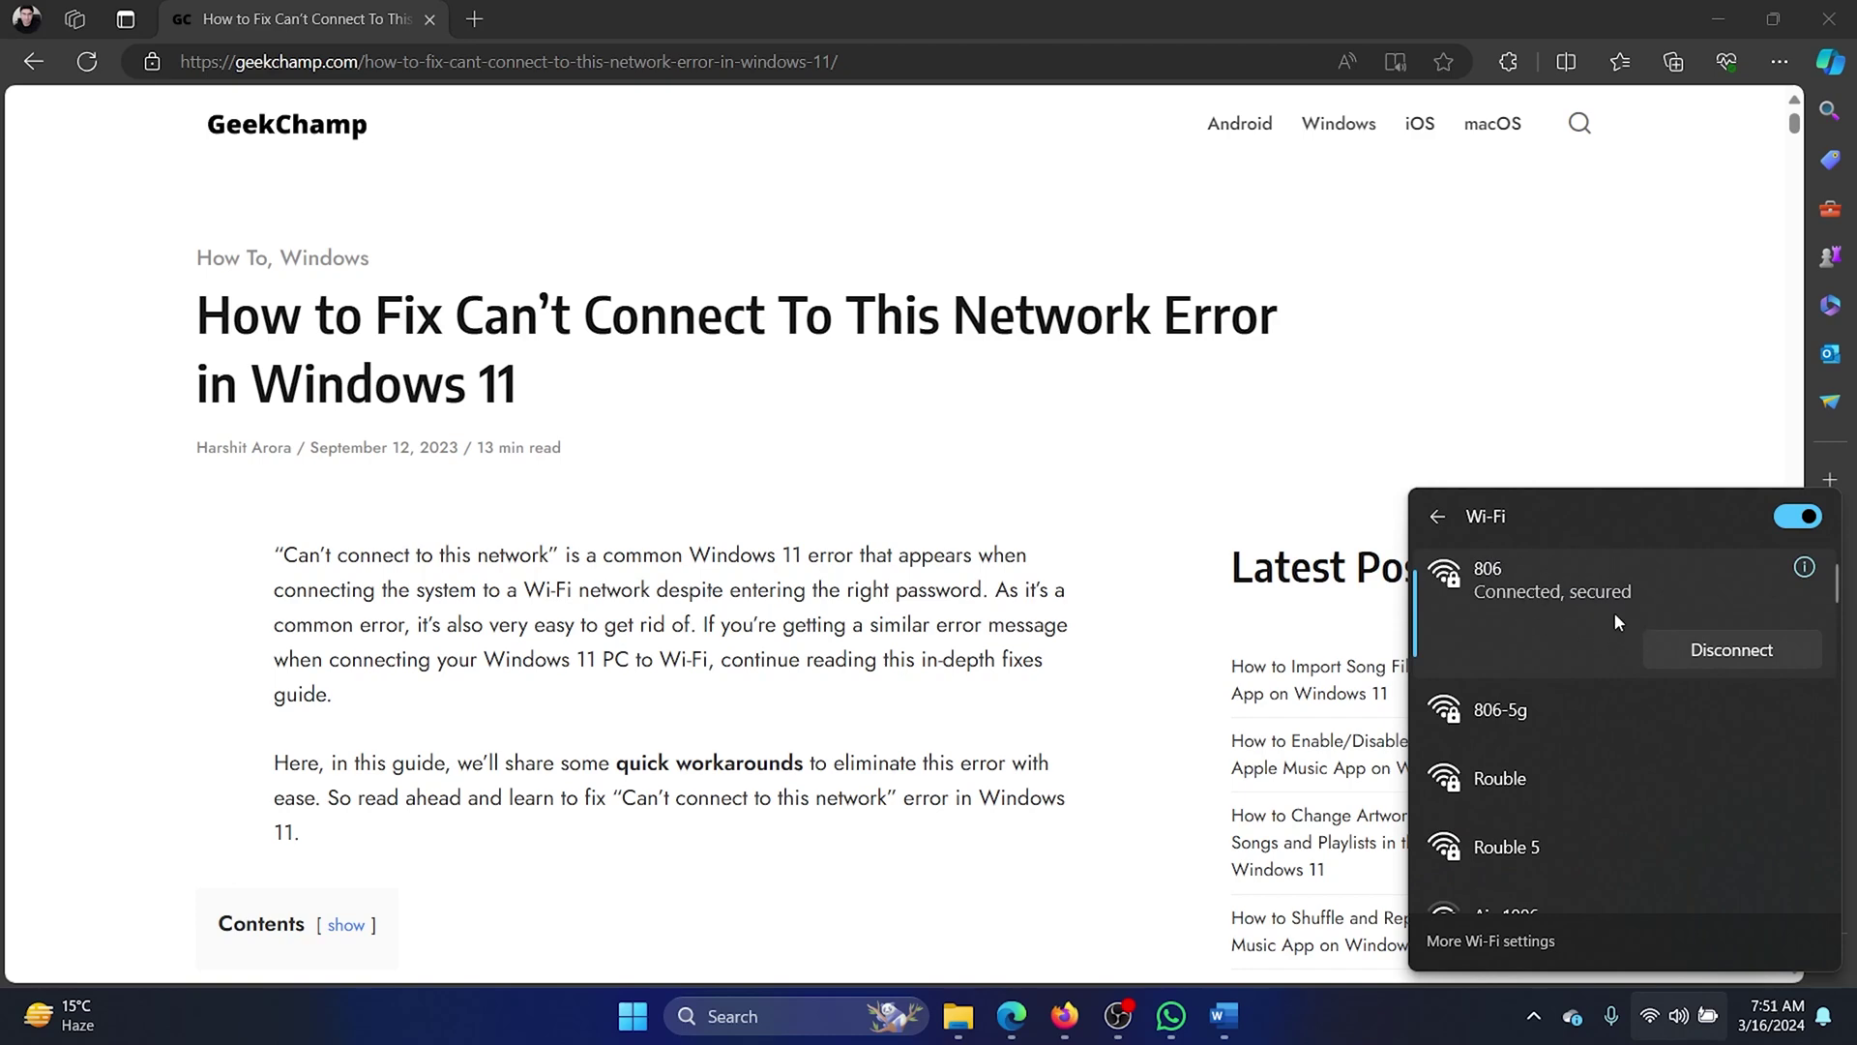
click(1222, 1016)
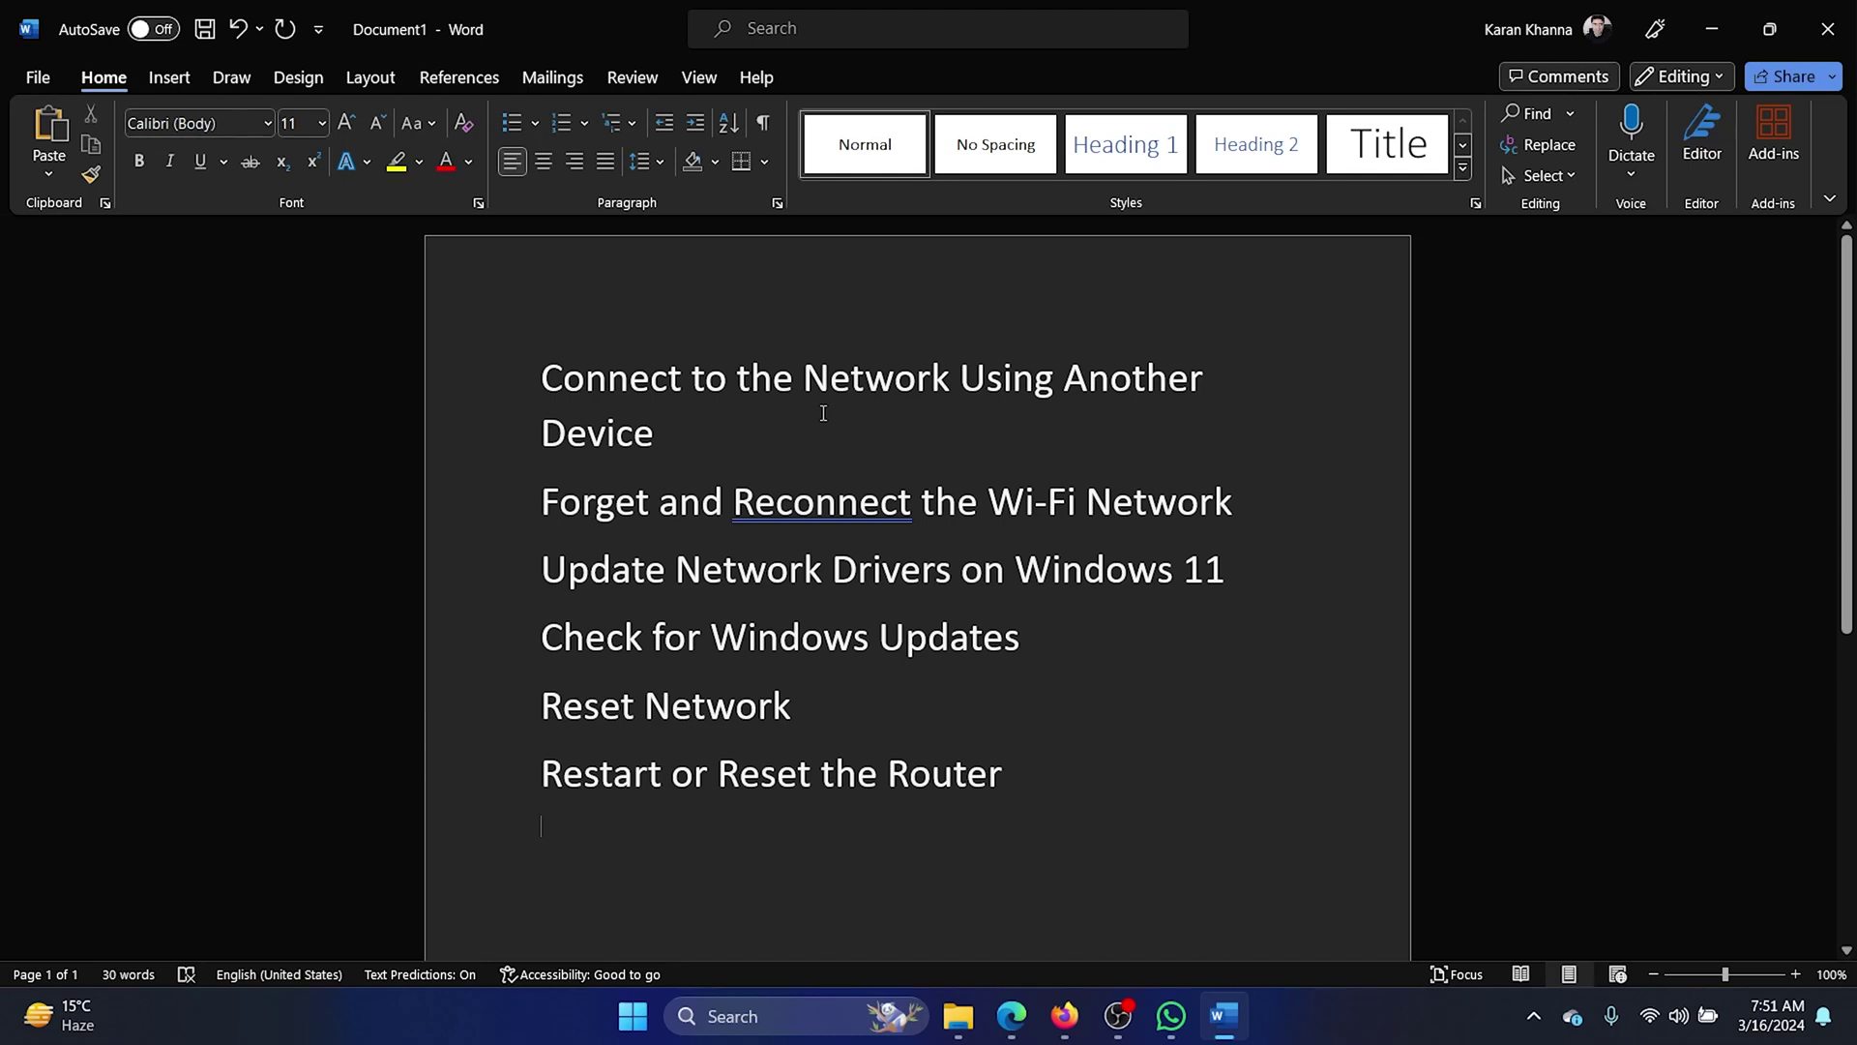
- Forget the saved 806-5g network in the Quick Settings Wi-Fi list and reselect it
click(1650, 1015)
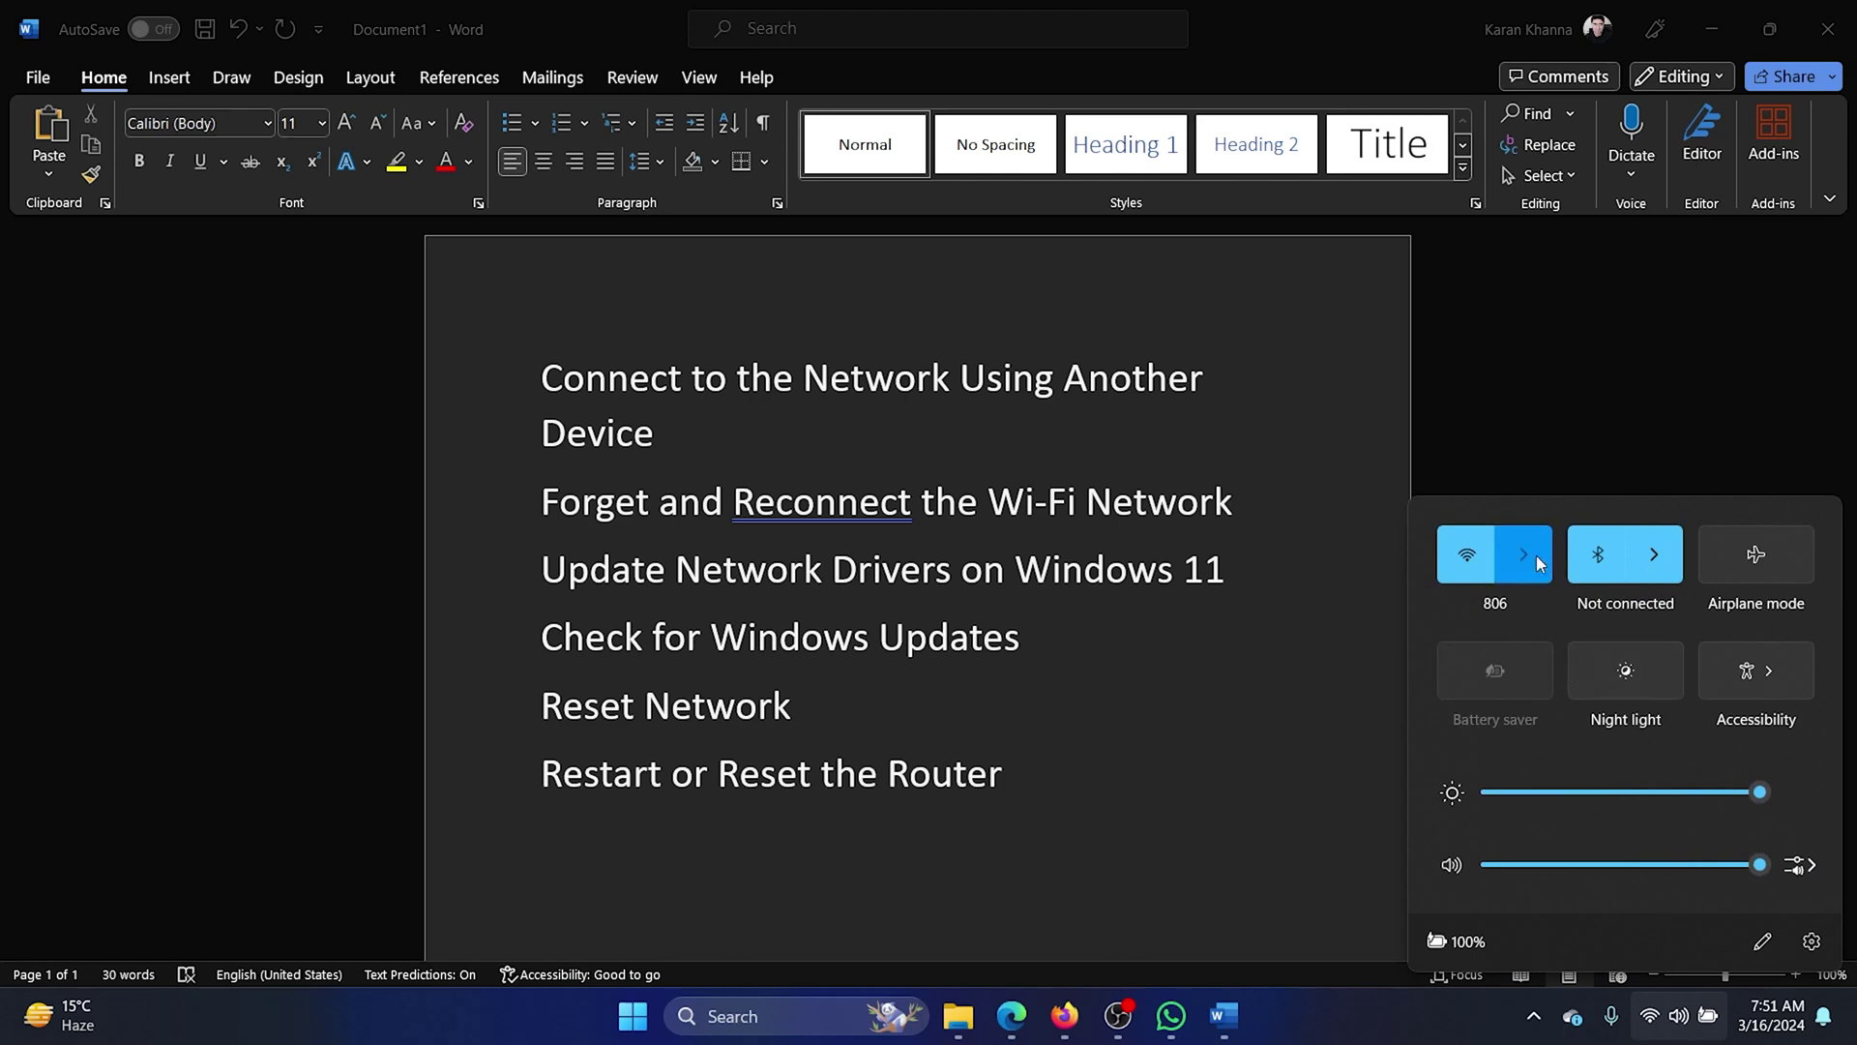
click(1536, 556)
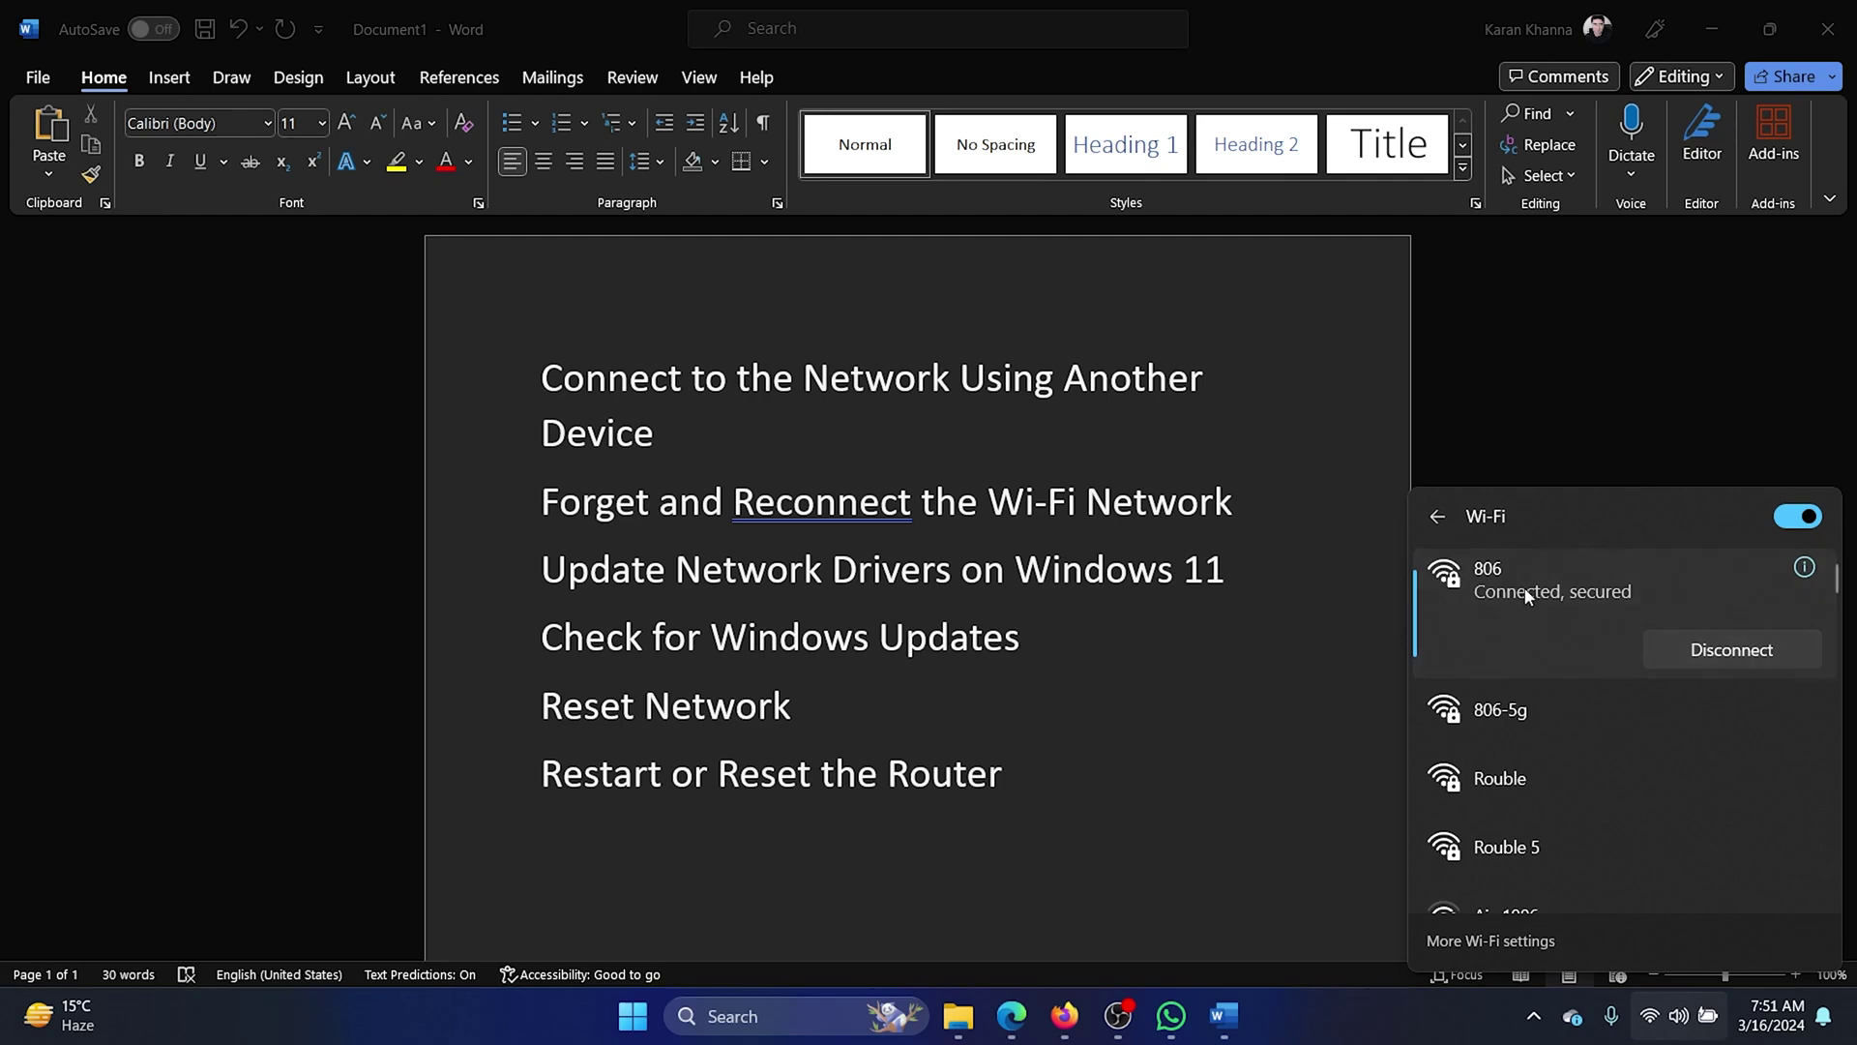
right_click(1527, 708)
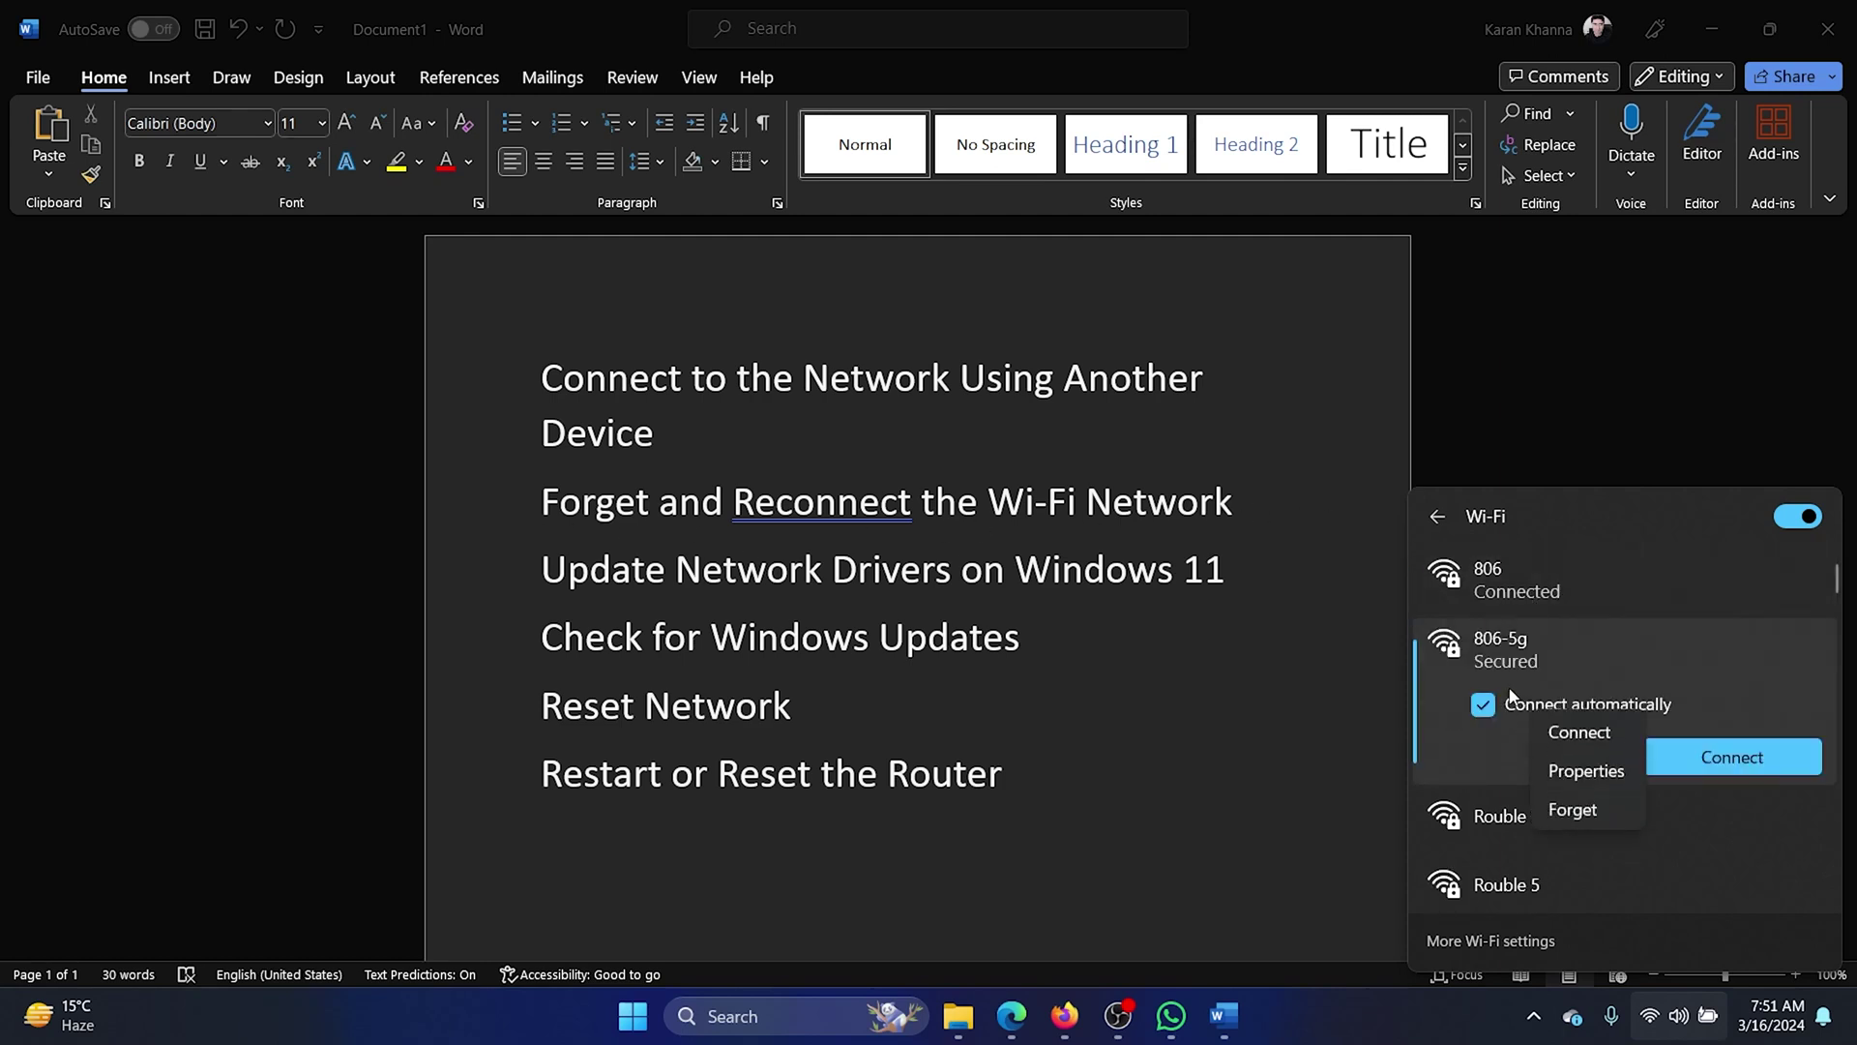
right_click(1502, 645)
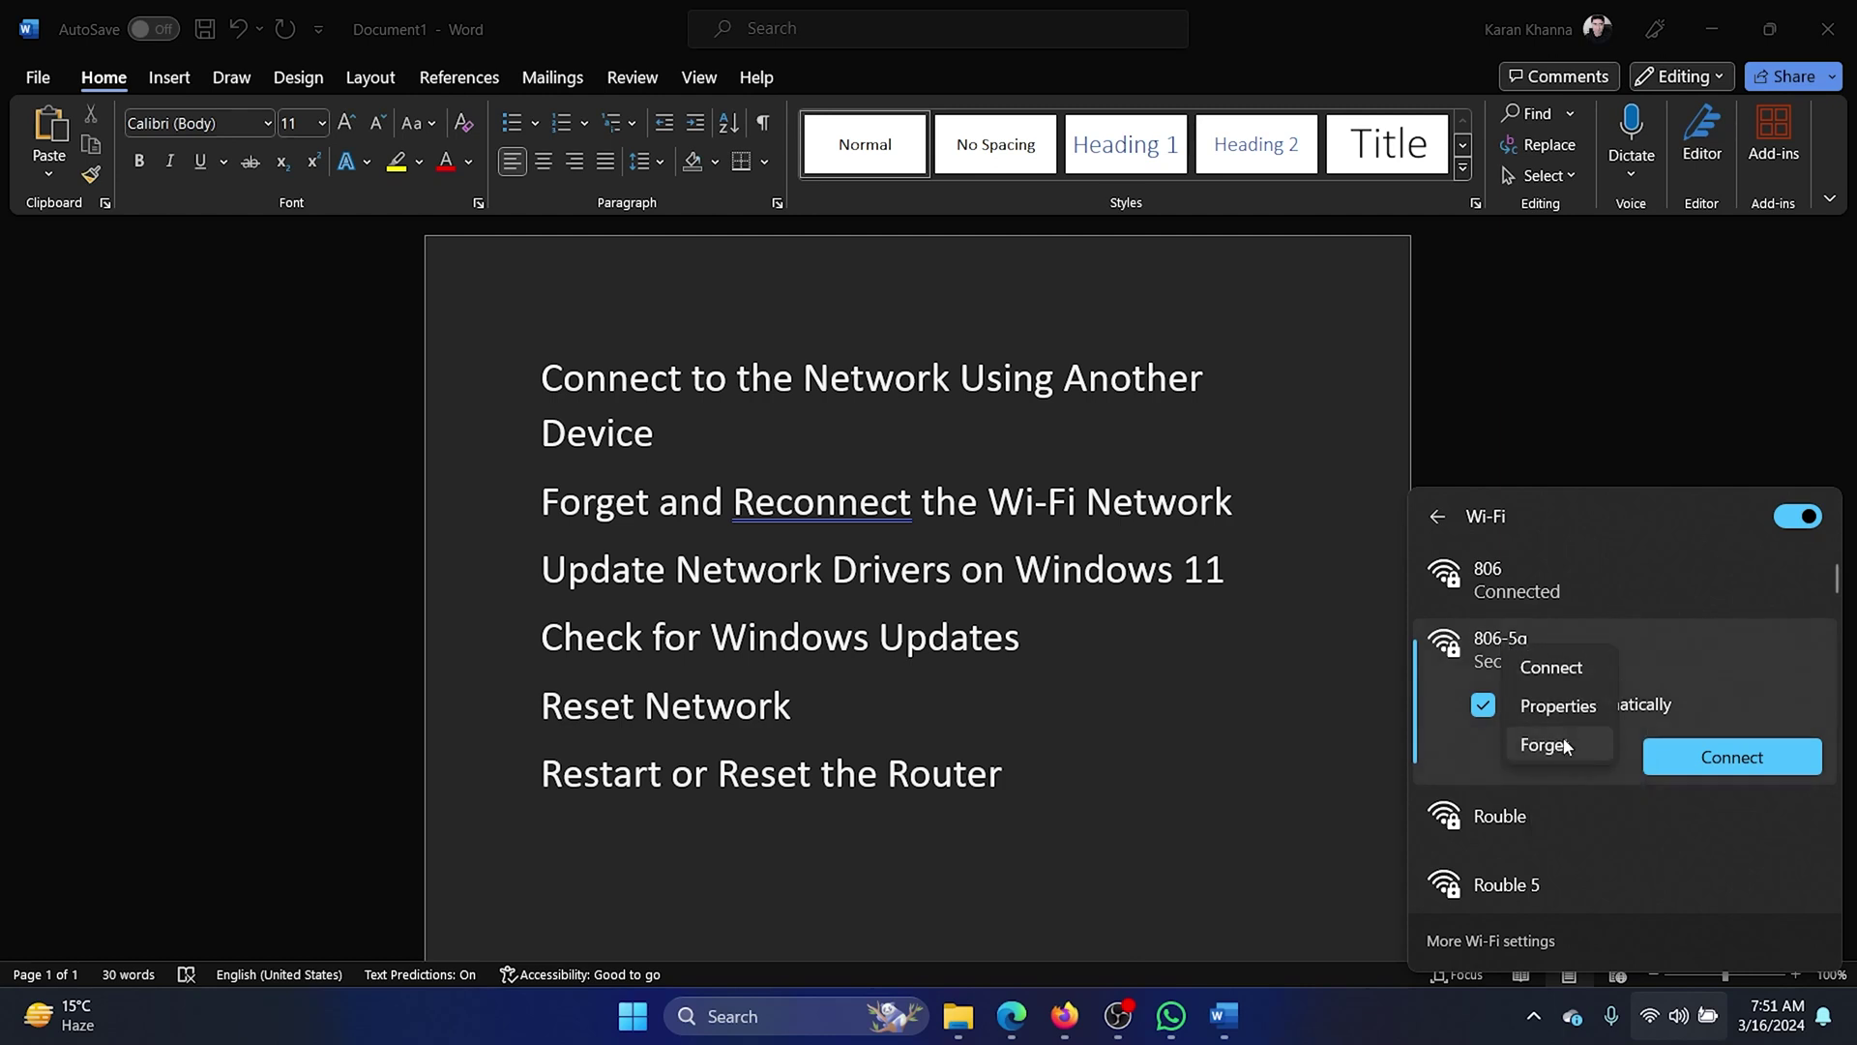
click(1557, 749)
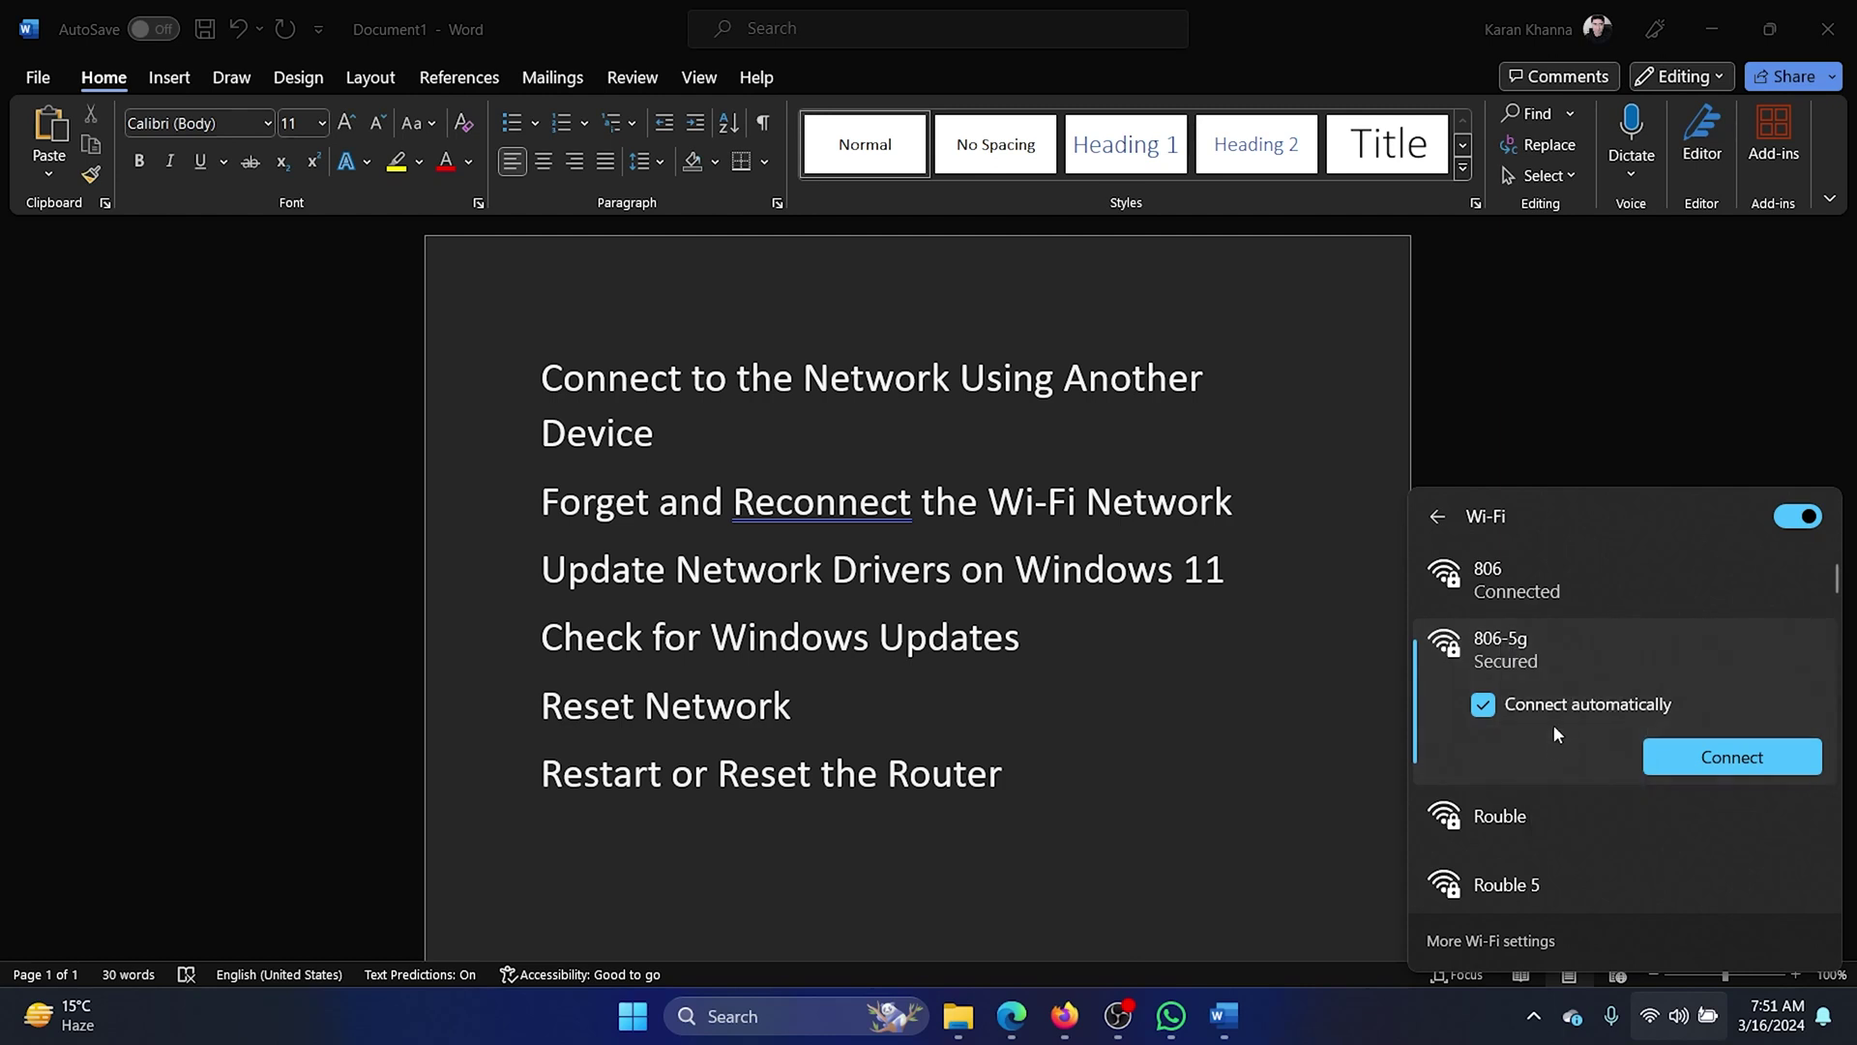
click(1699, 746)
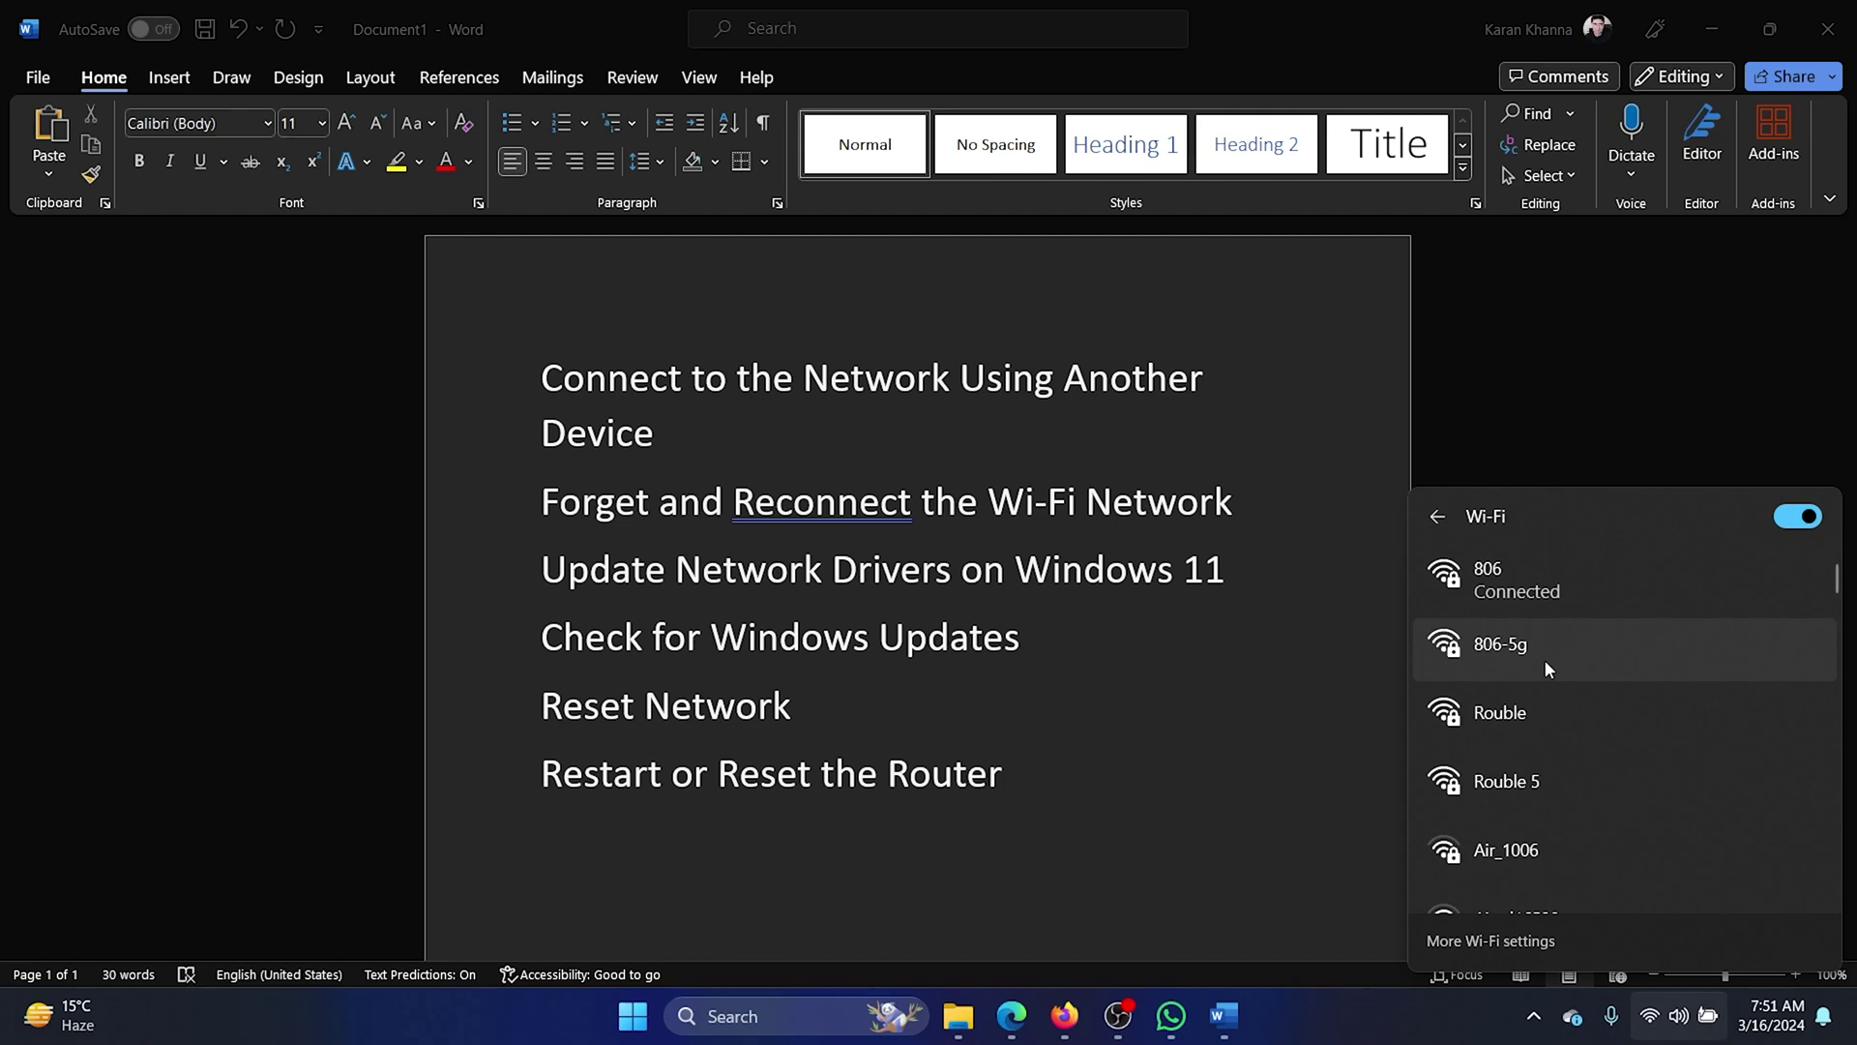
click(1546, 659)
- Connect to 806-5g by submitting its network security key
click(1720, 757)
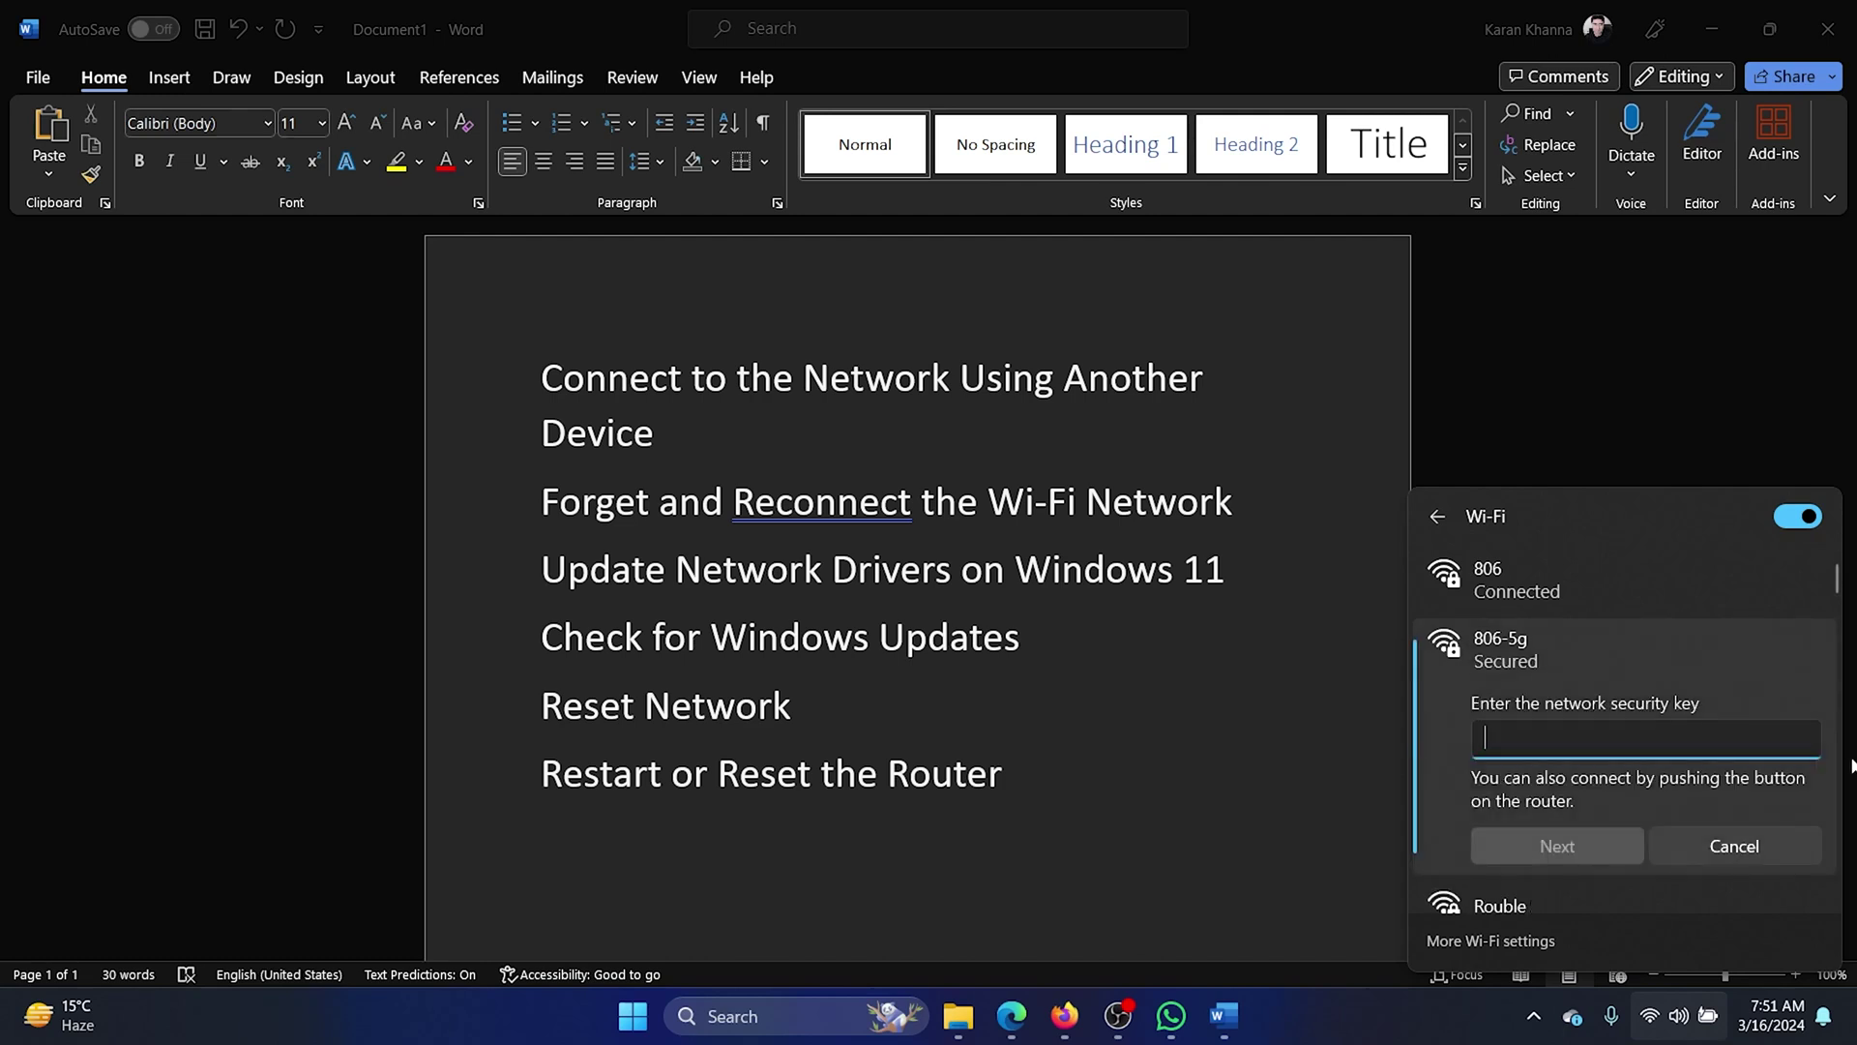
text(*****)
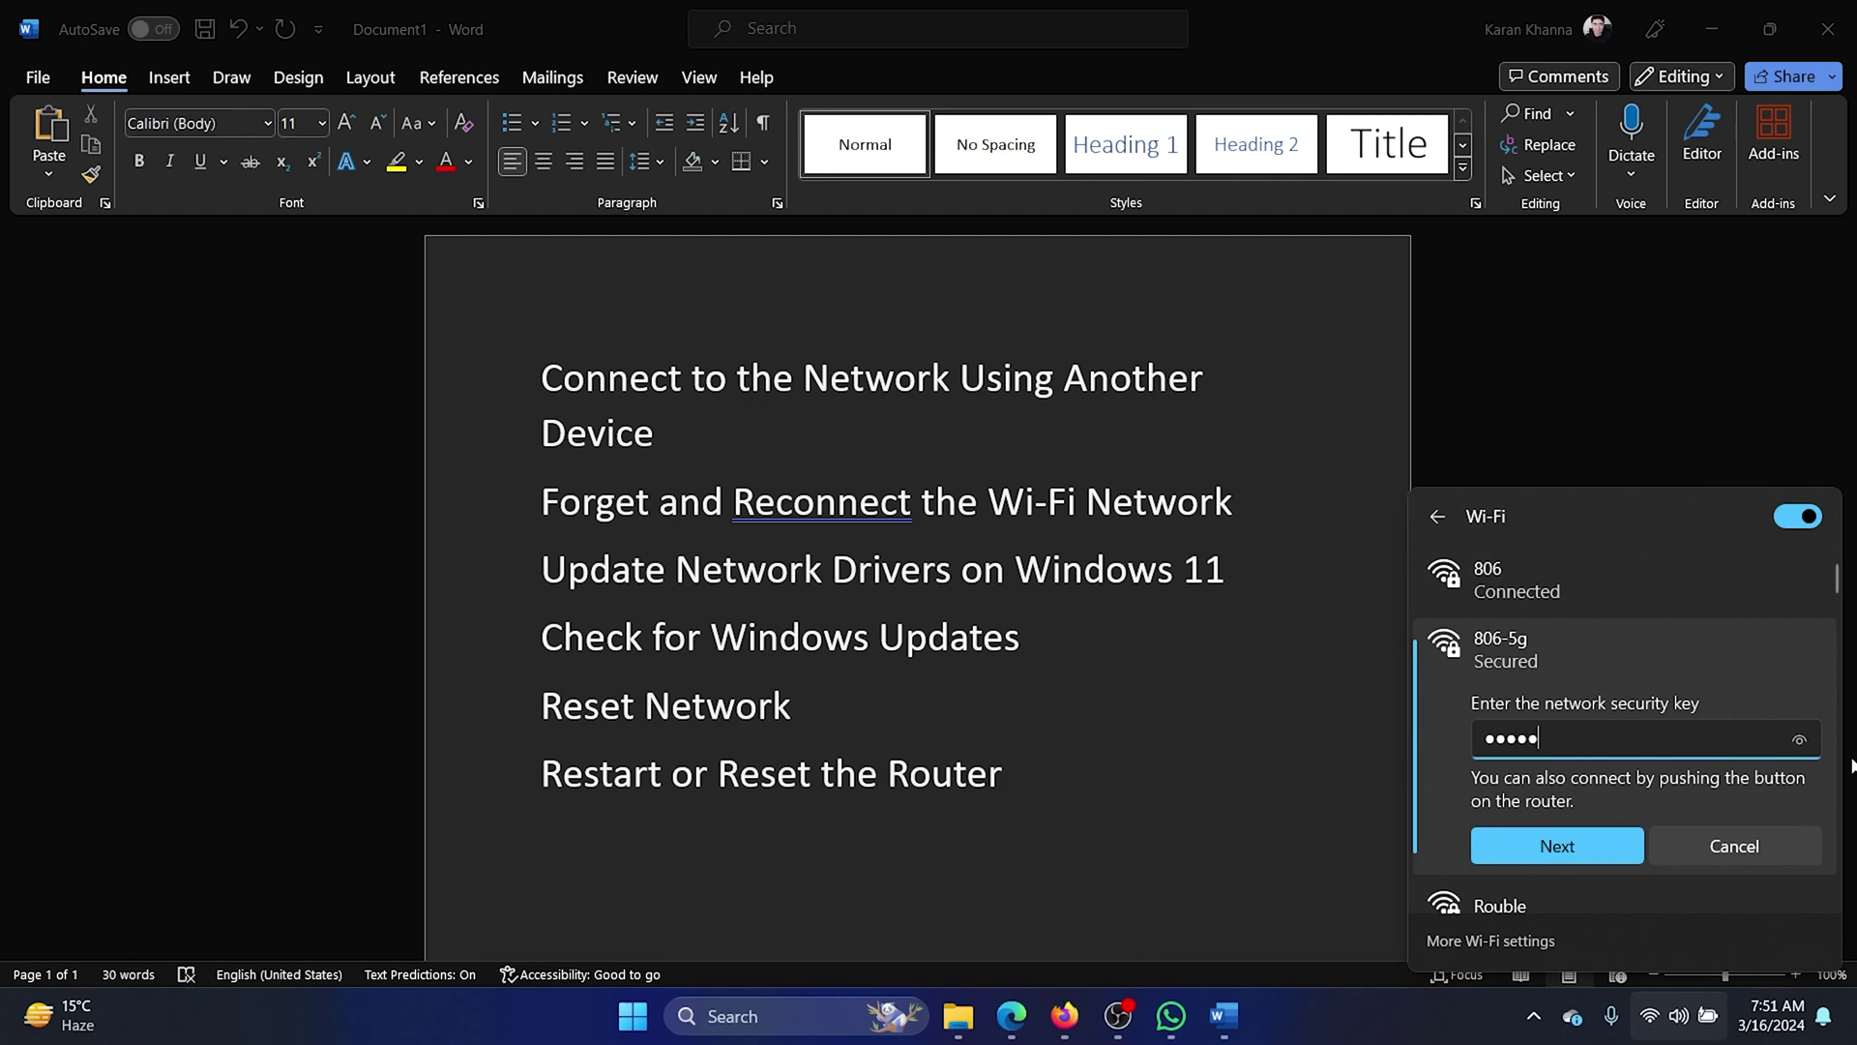
text(****)
key(Return)
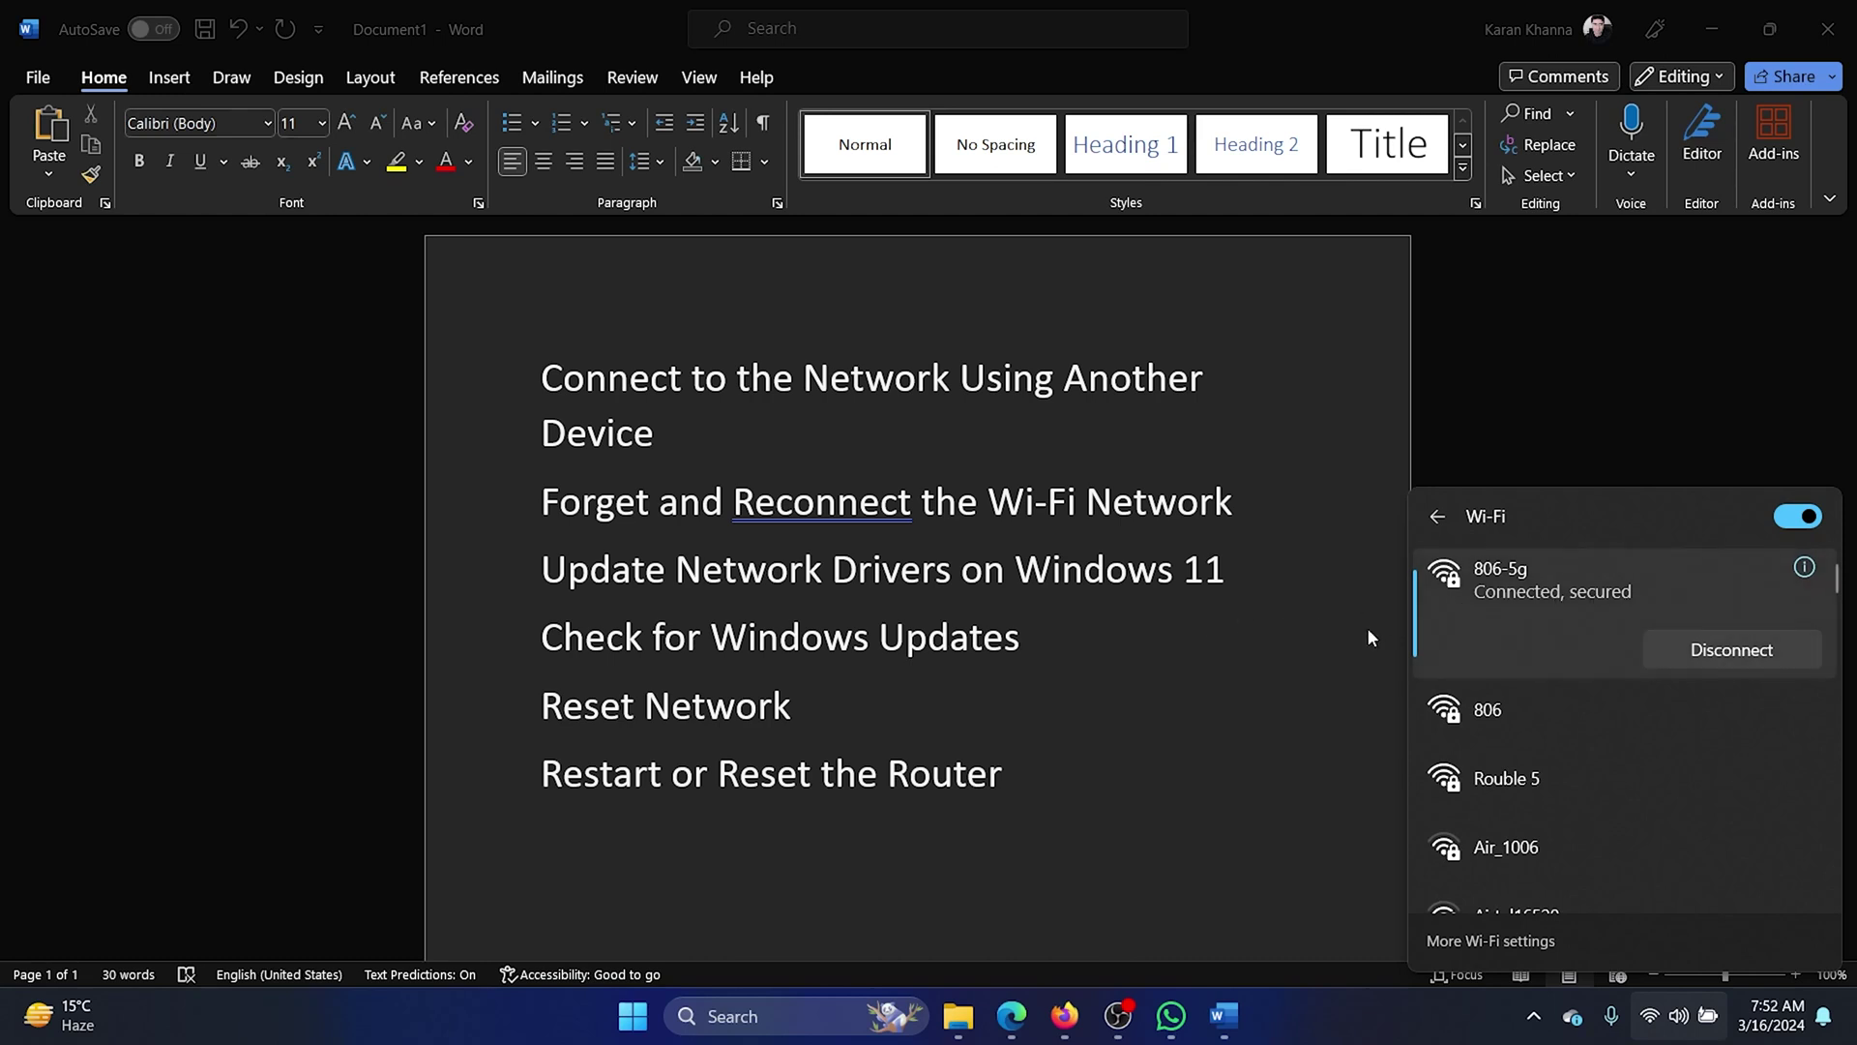
- Highlight 'Update Network Drivers on Windows 11' in Word and launch Device Manager from search
click(1233, 654)
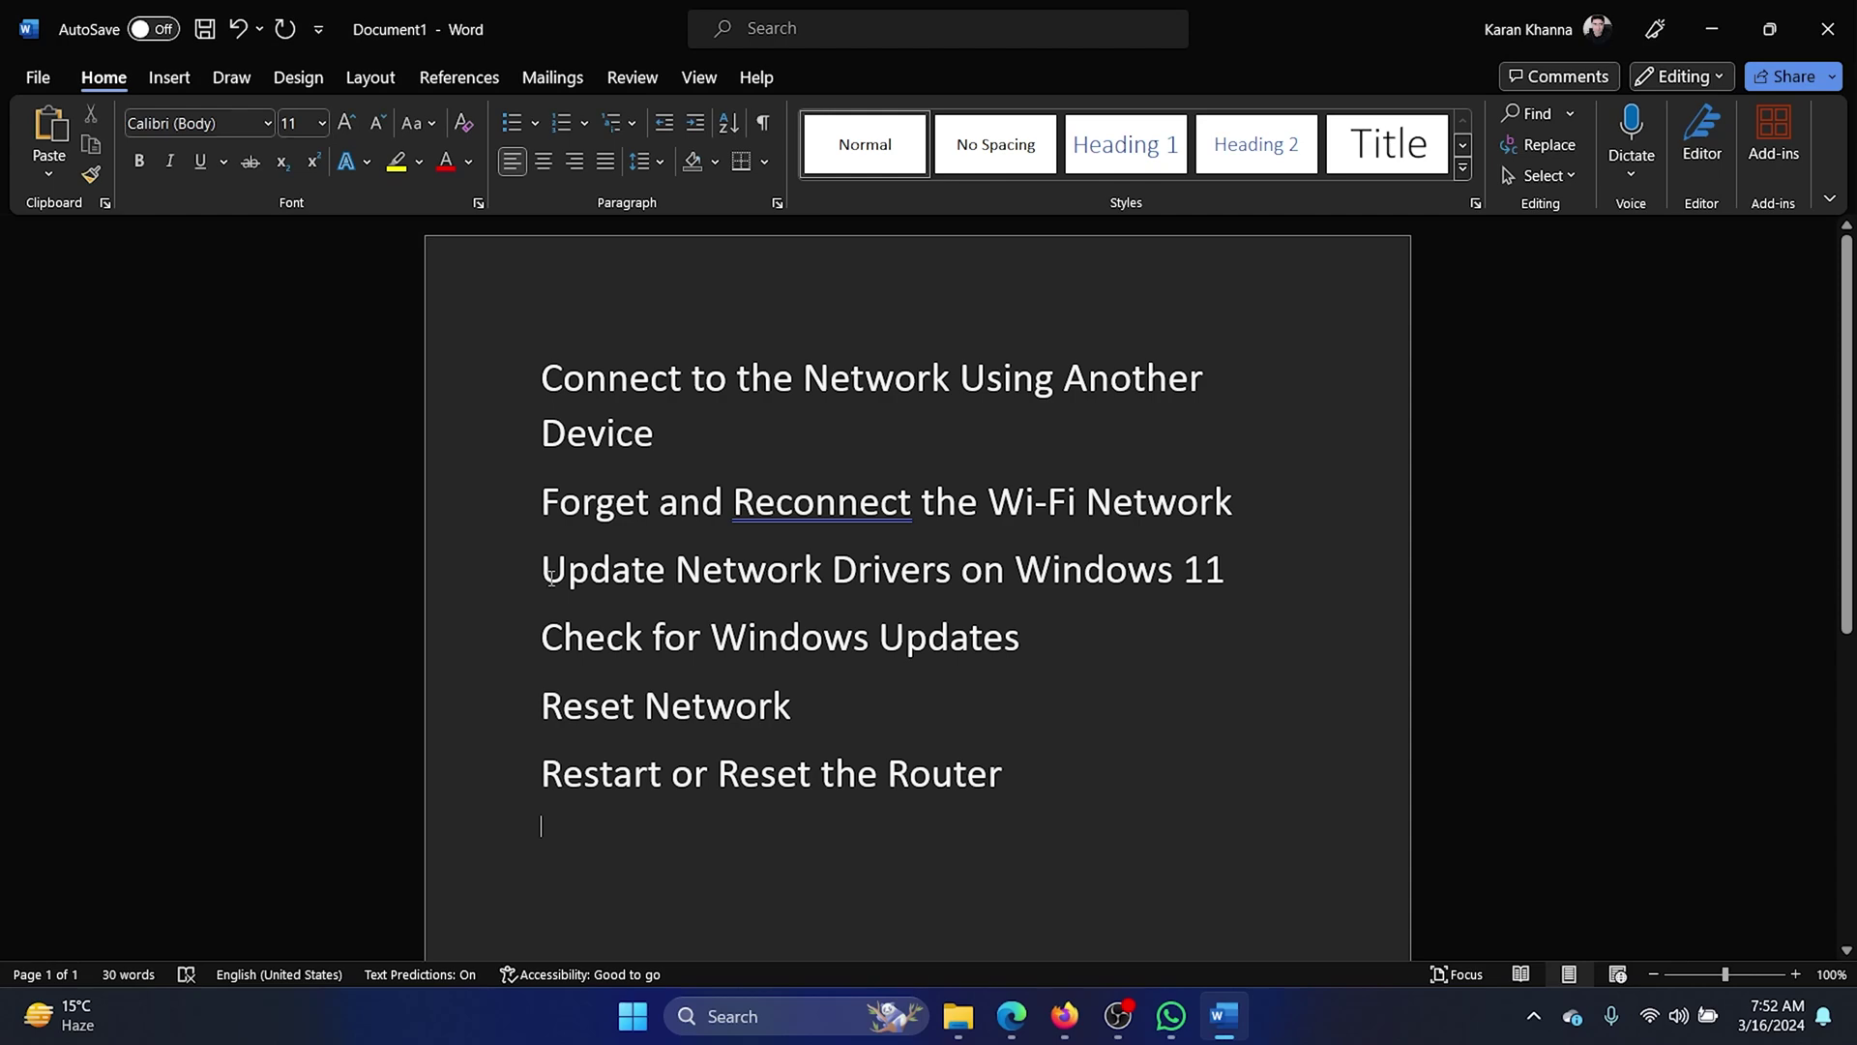
drag(550, 576, 1217, 582)
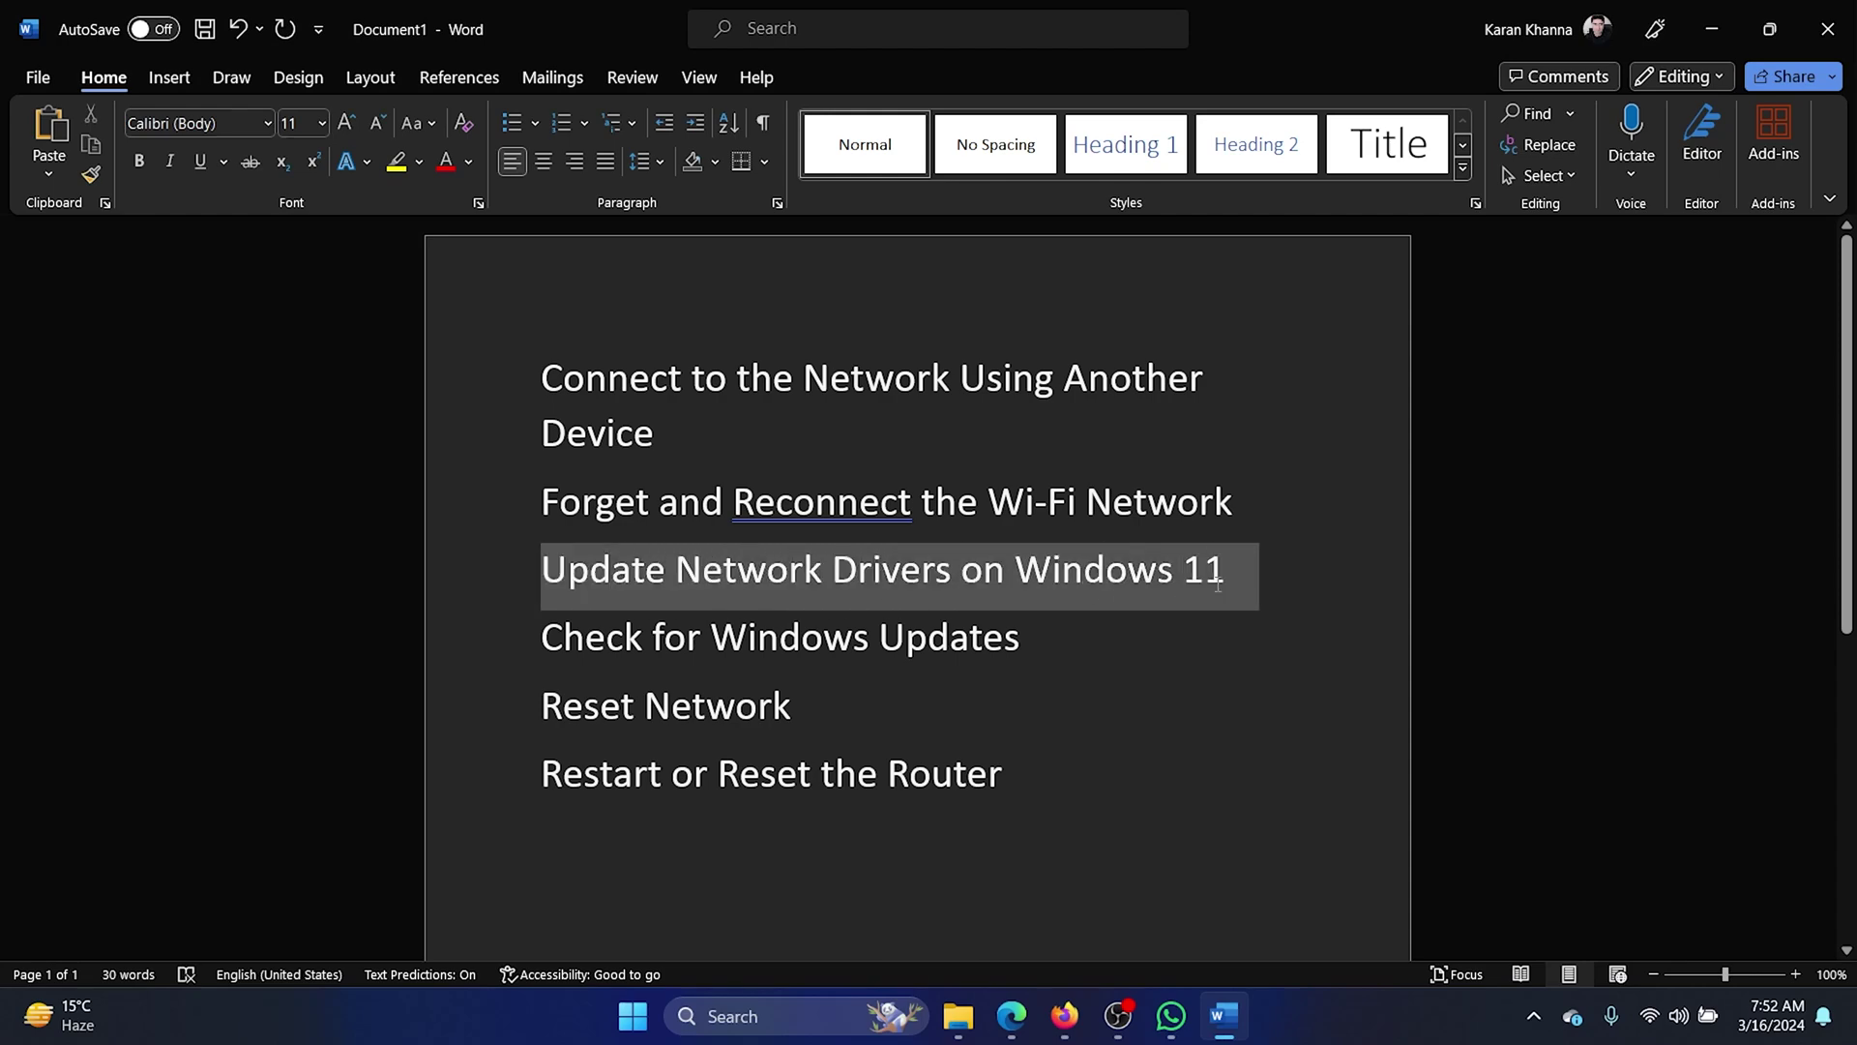
click(793, 1017)
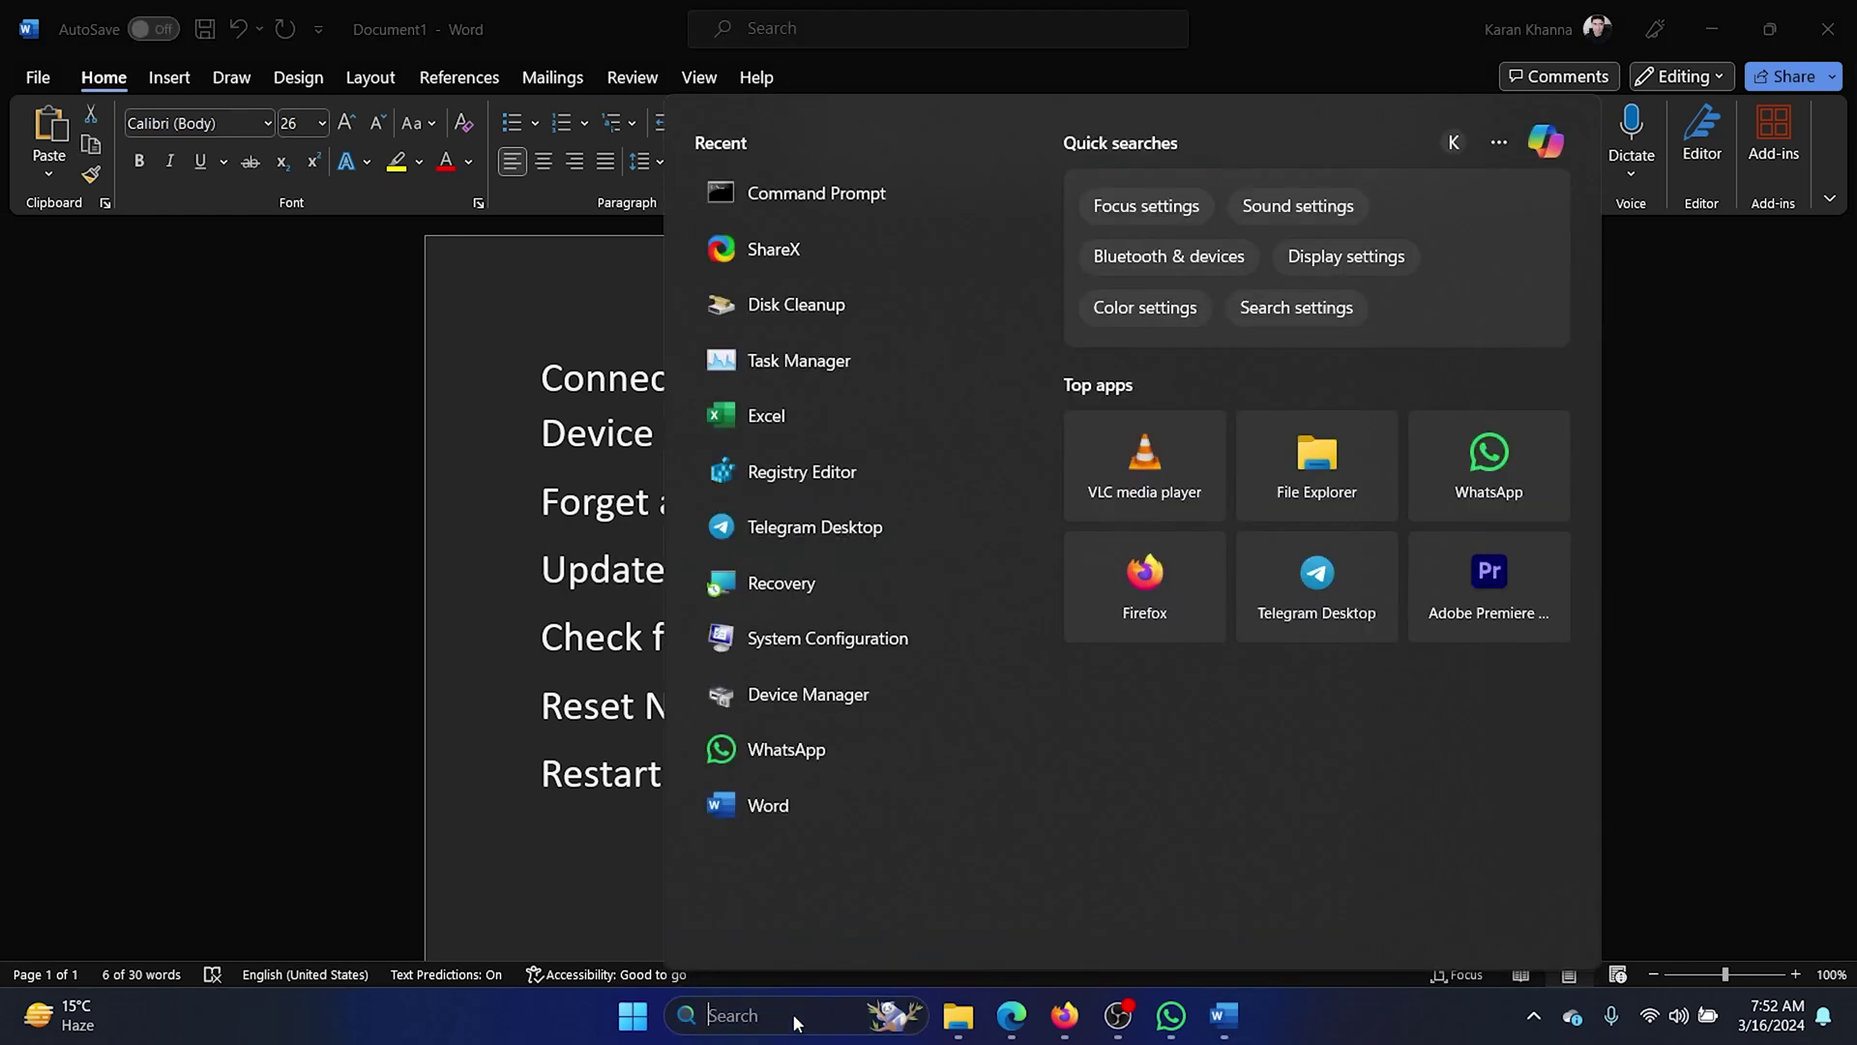
text(dev)
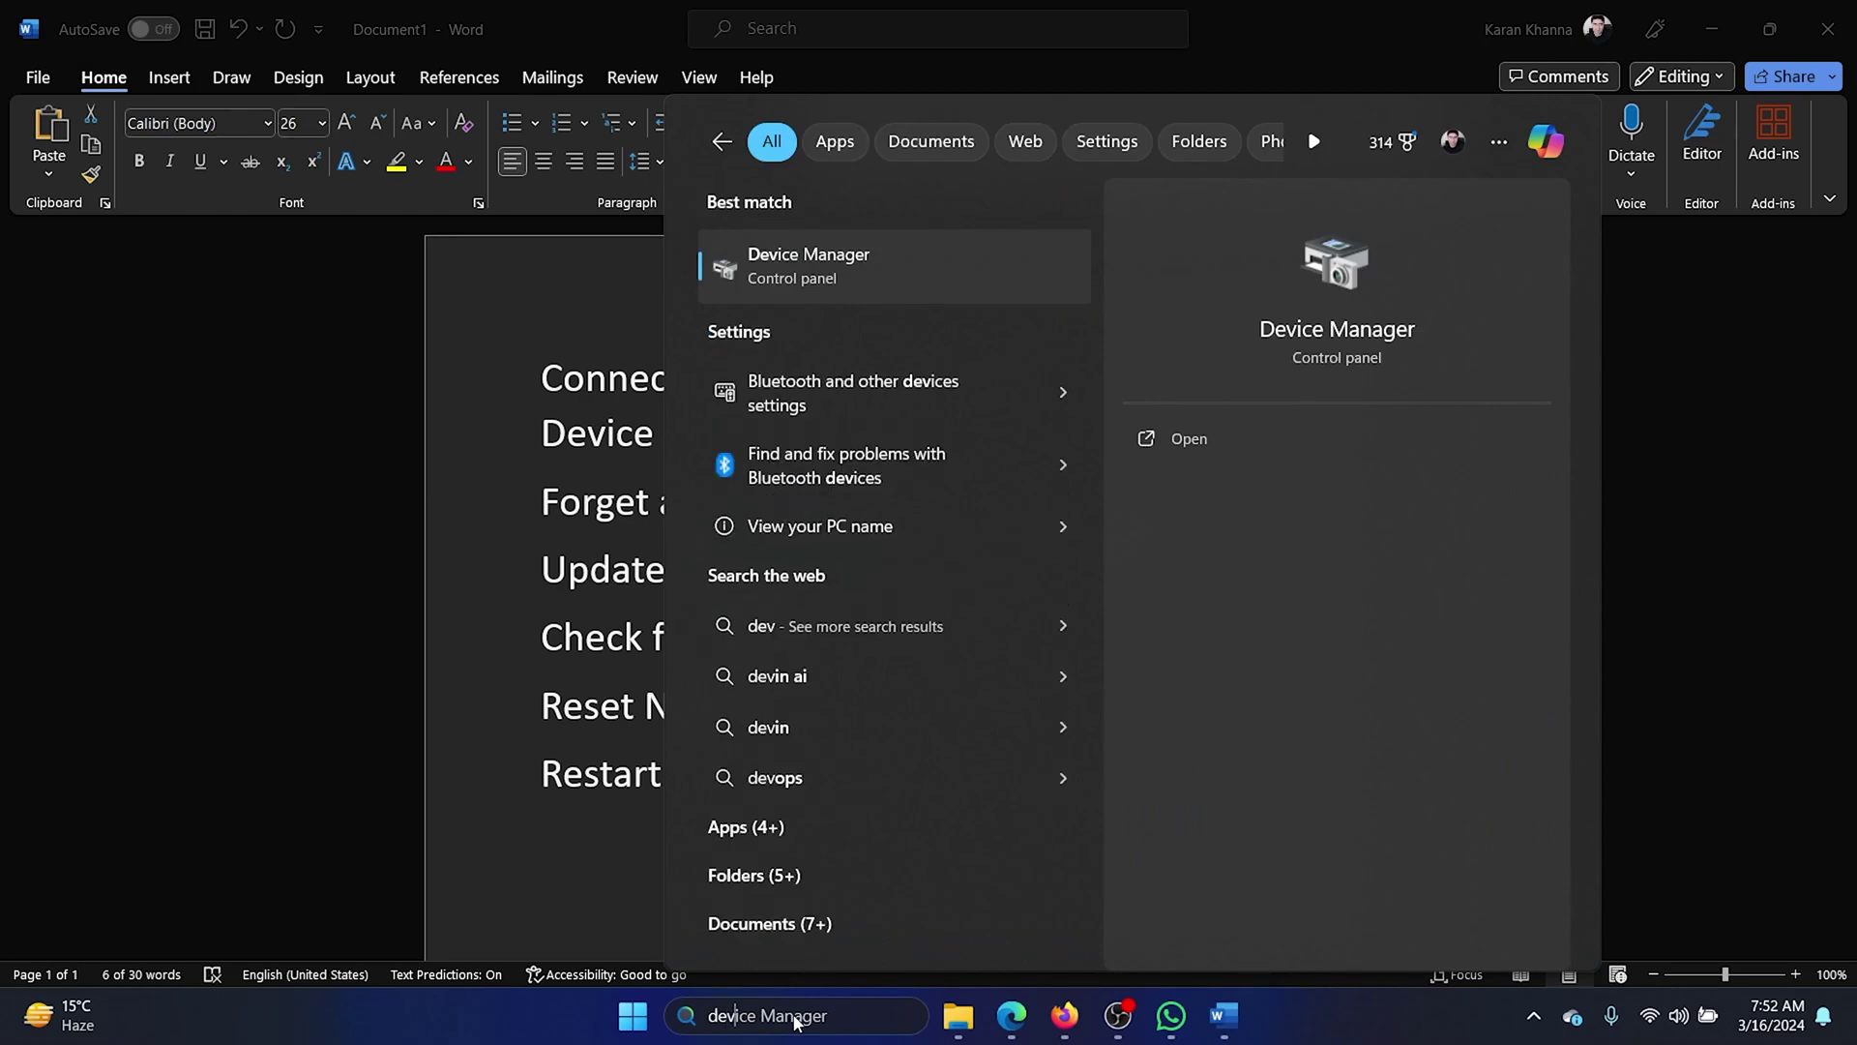
click(844, 266)
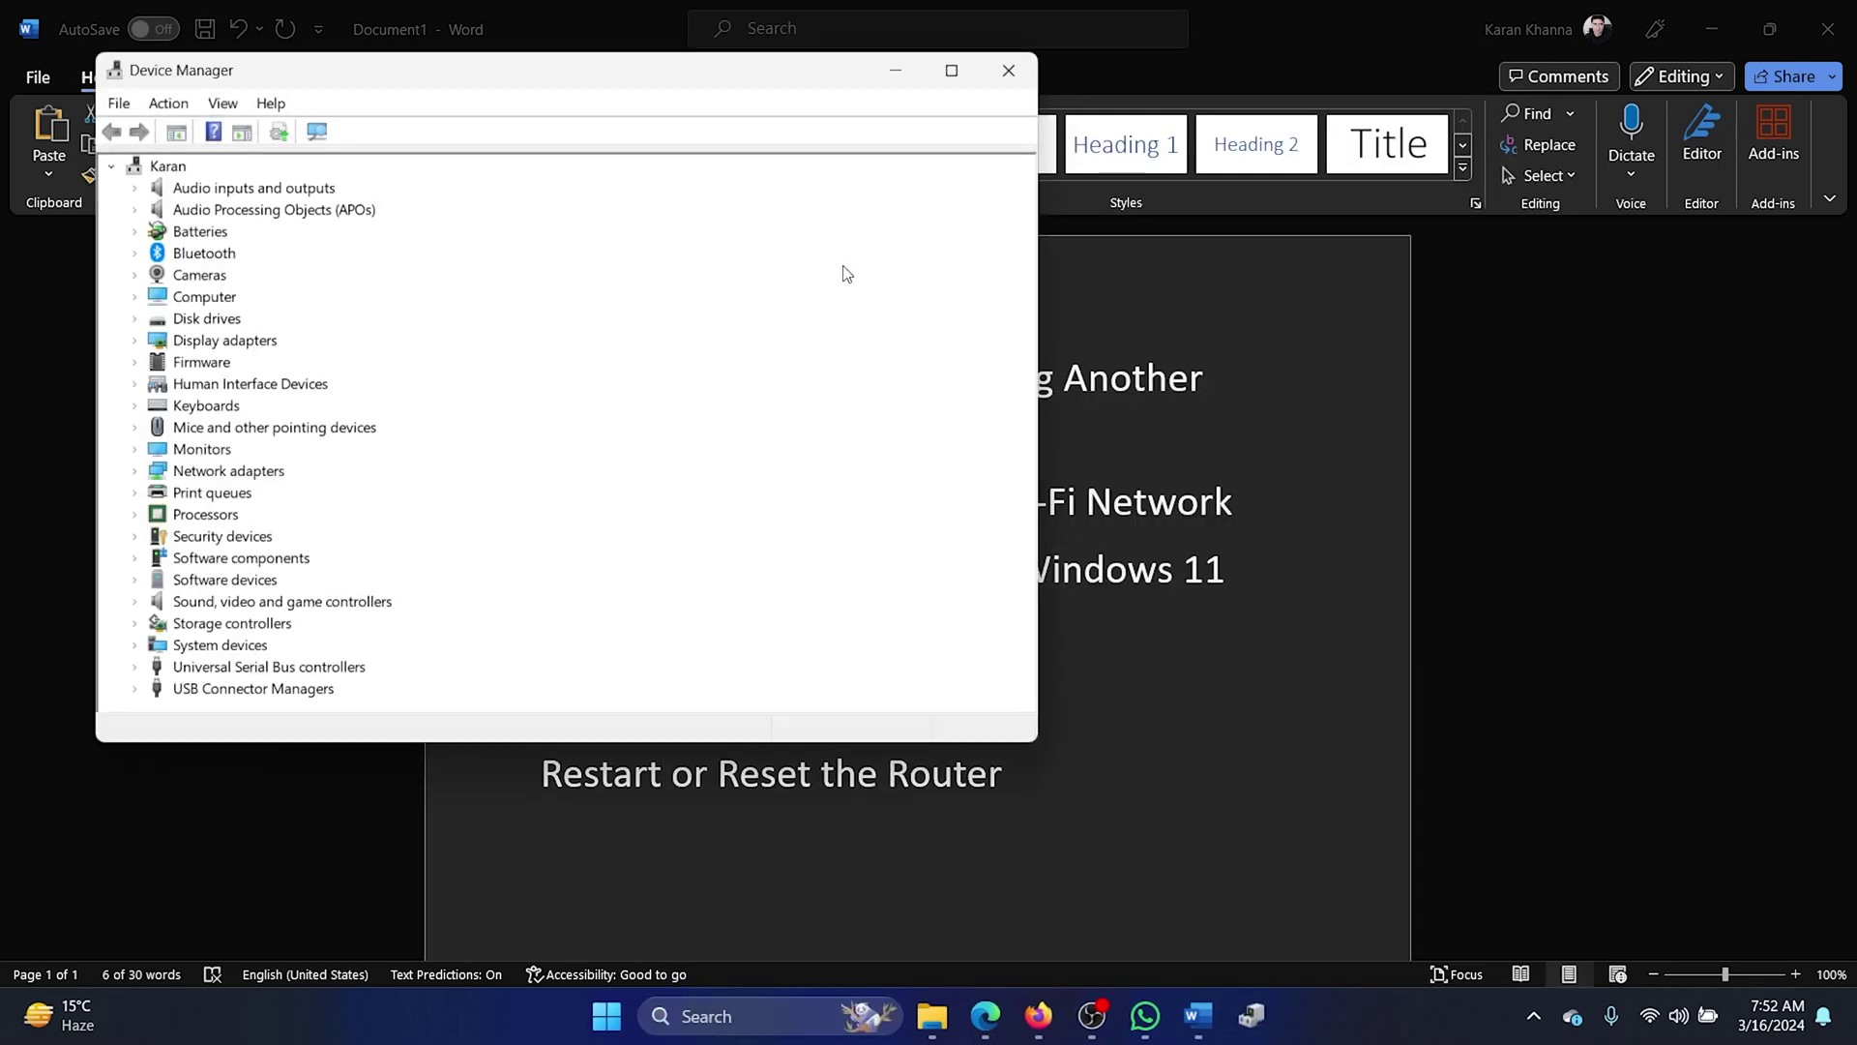
- Search automatically for a newer MediaTek Wi-Fi 6 MT7921 driver and dismiss the result
click(136, 470)
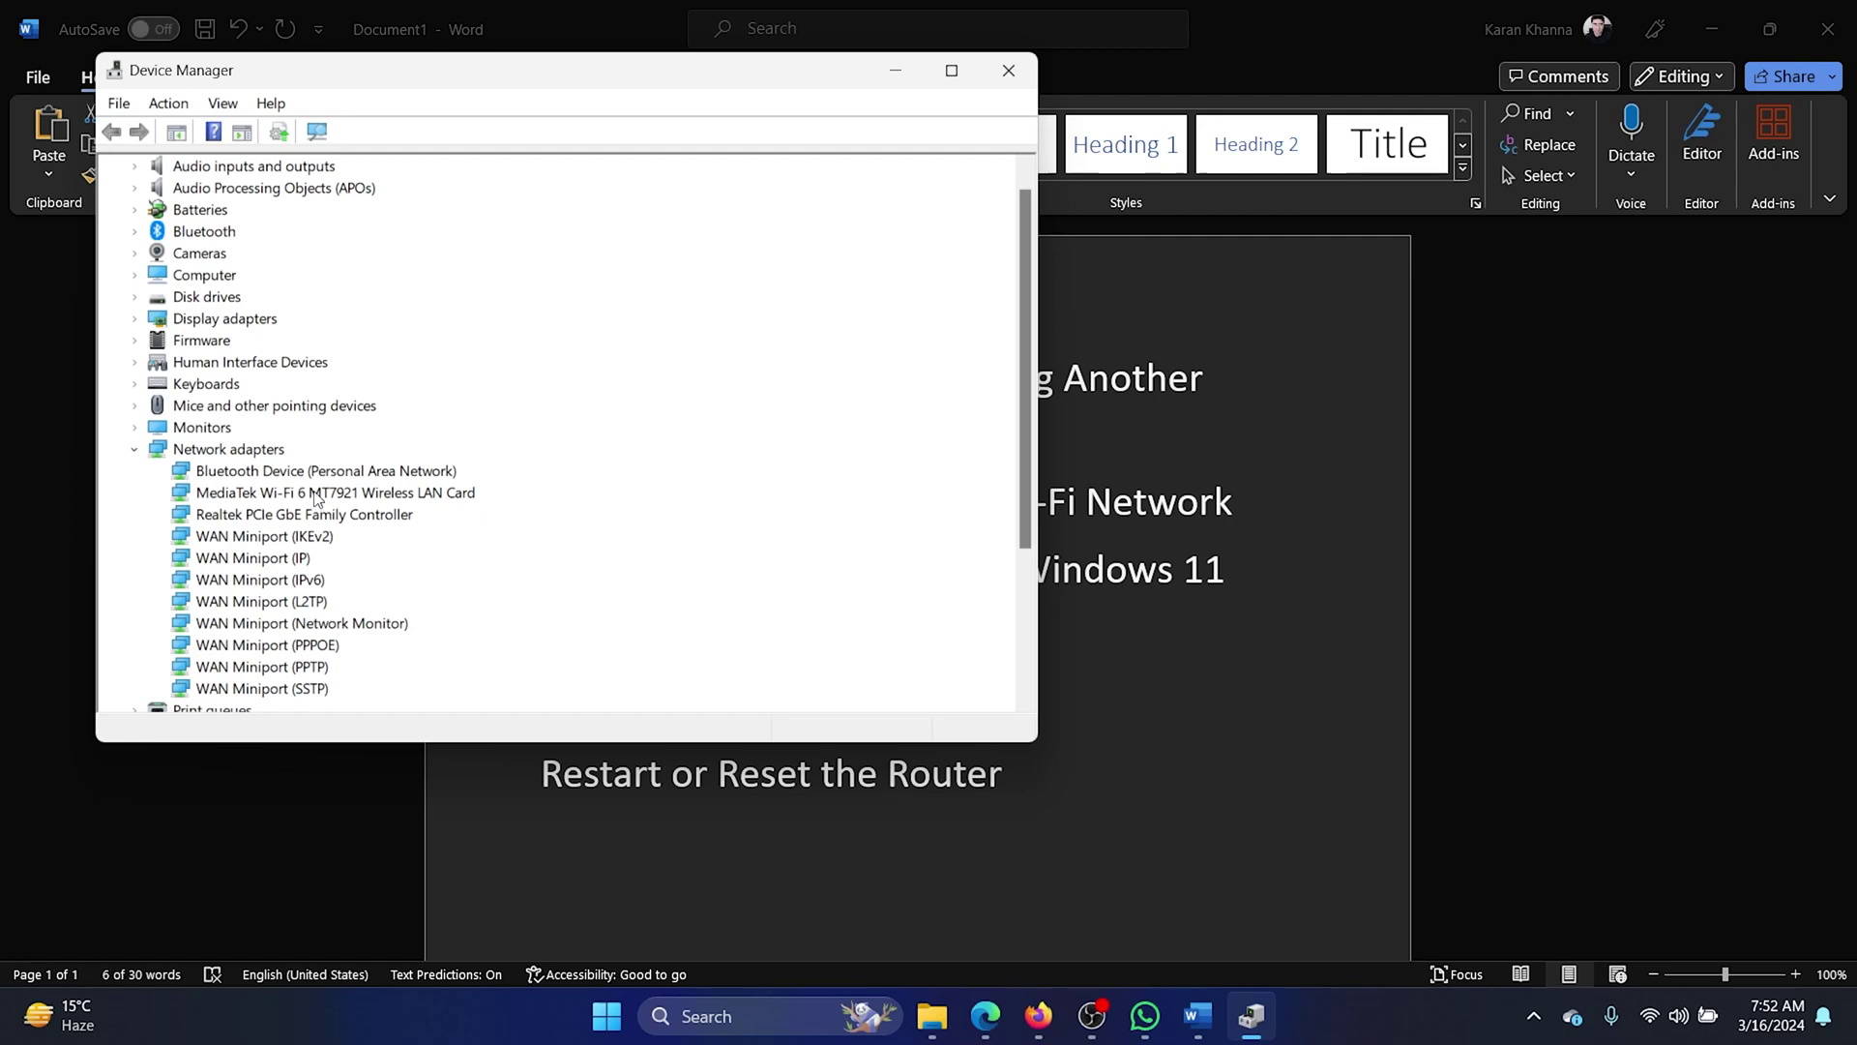
right_click(315, 495)
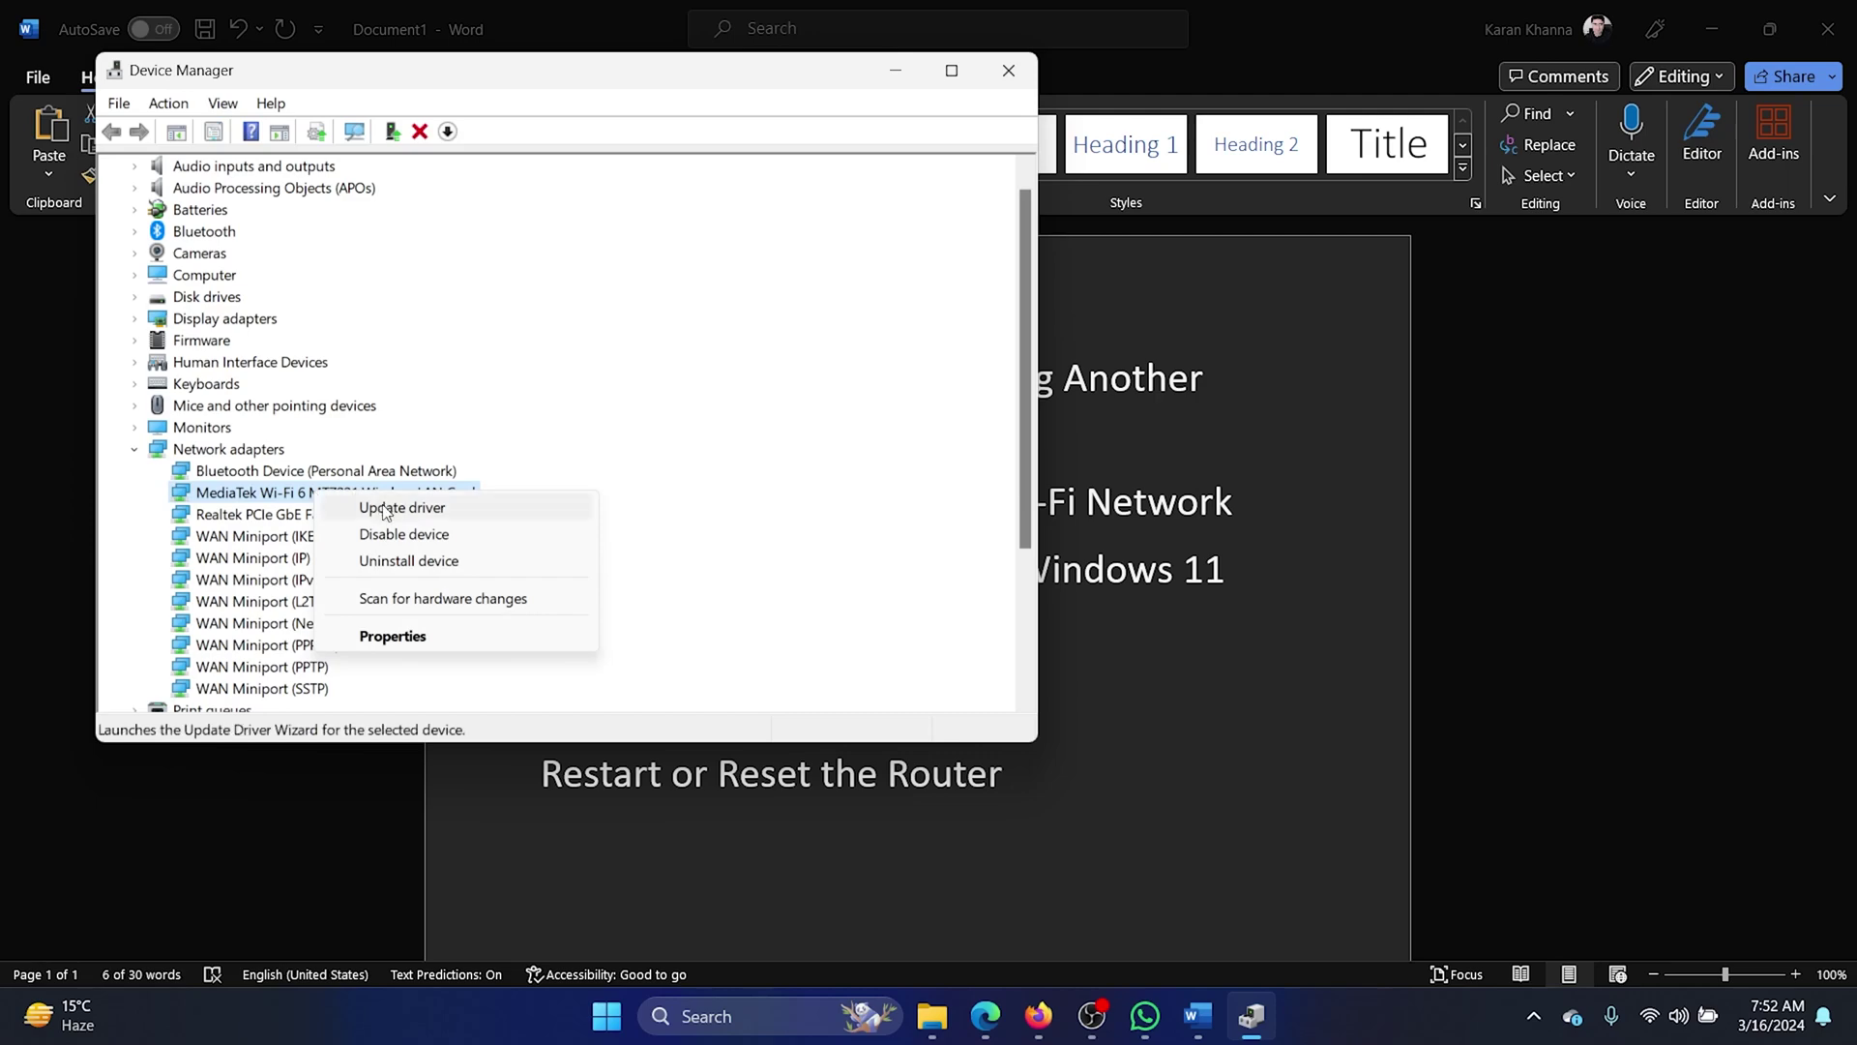
click(385, 509)
click(487, 344)
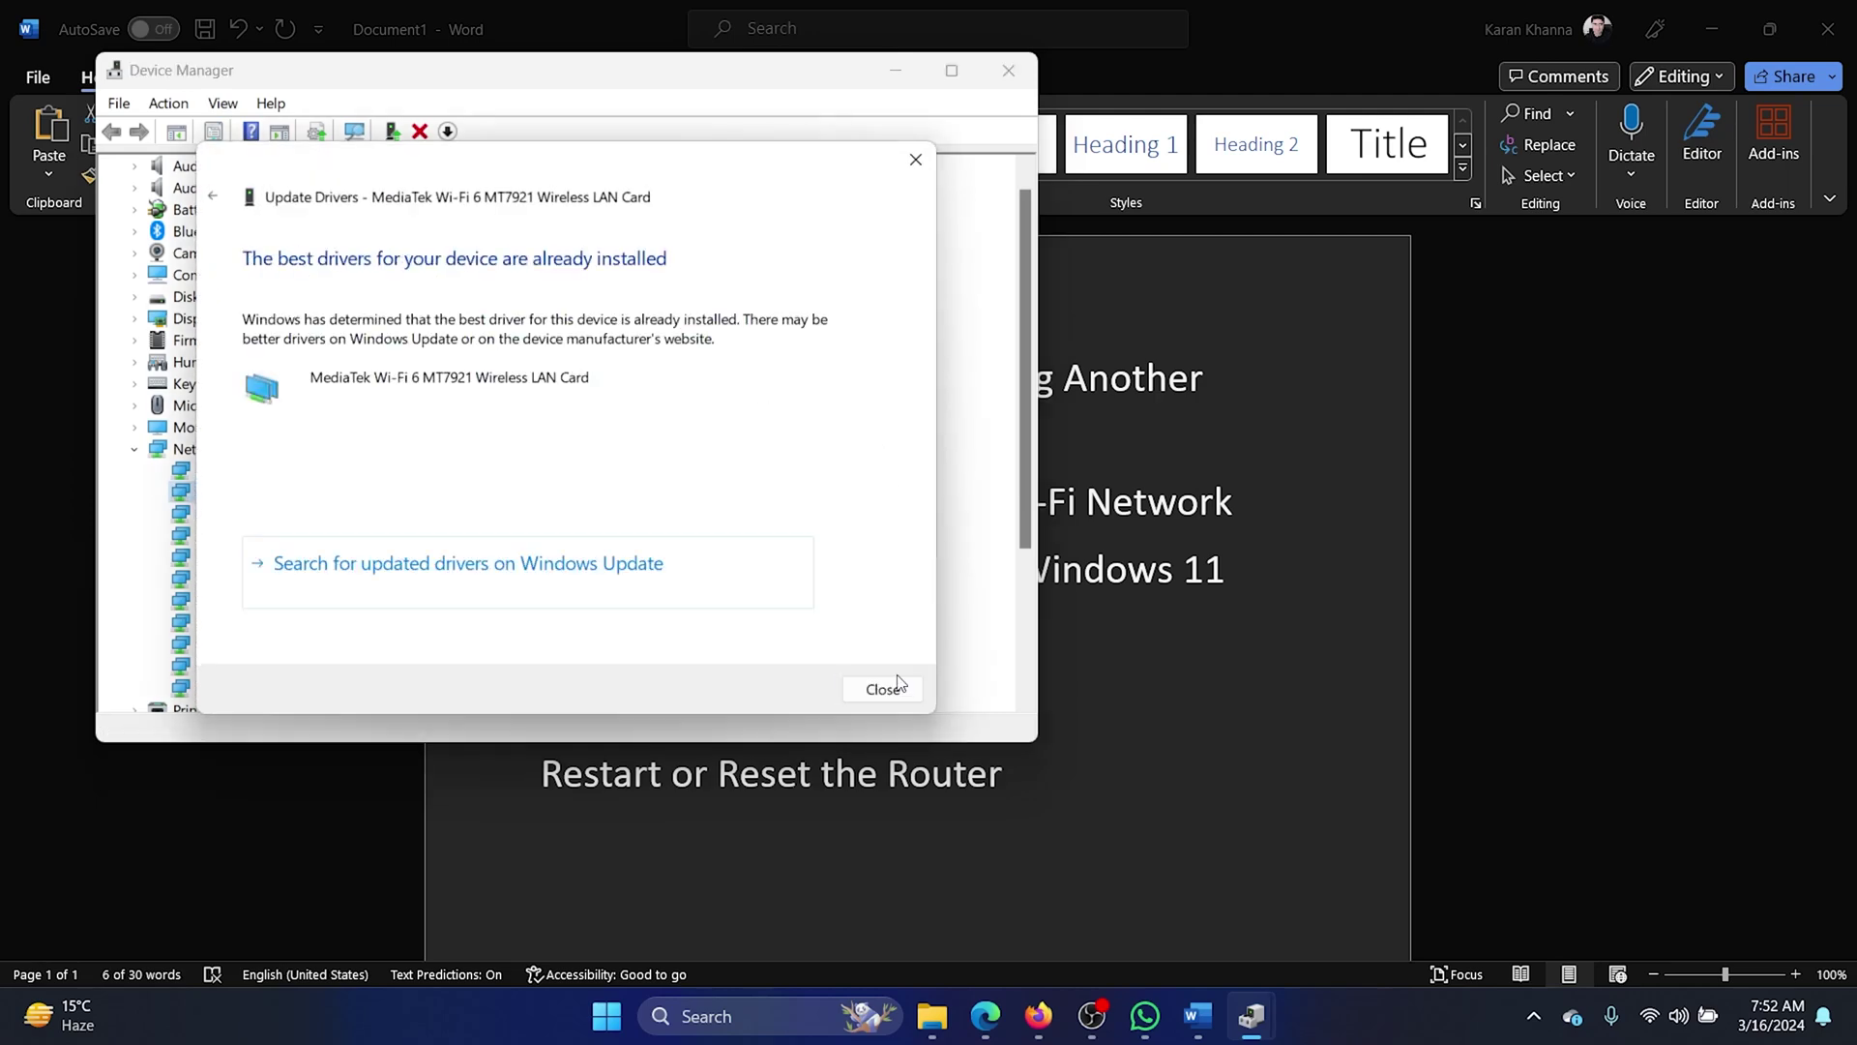
click(883, 689)
click(1009, 70)
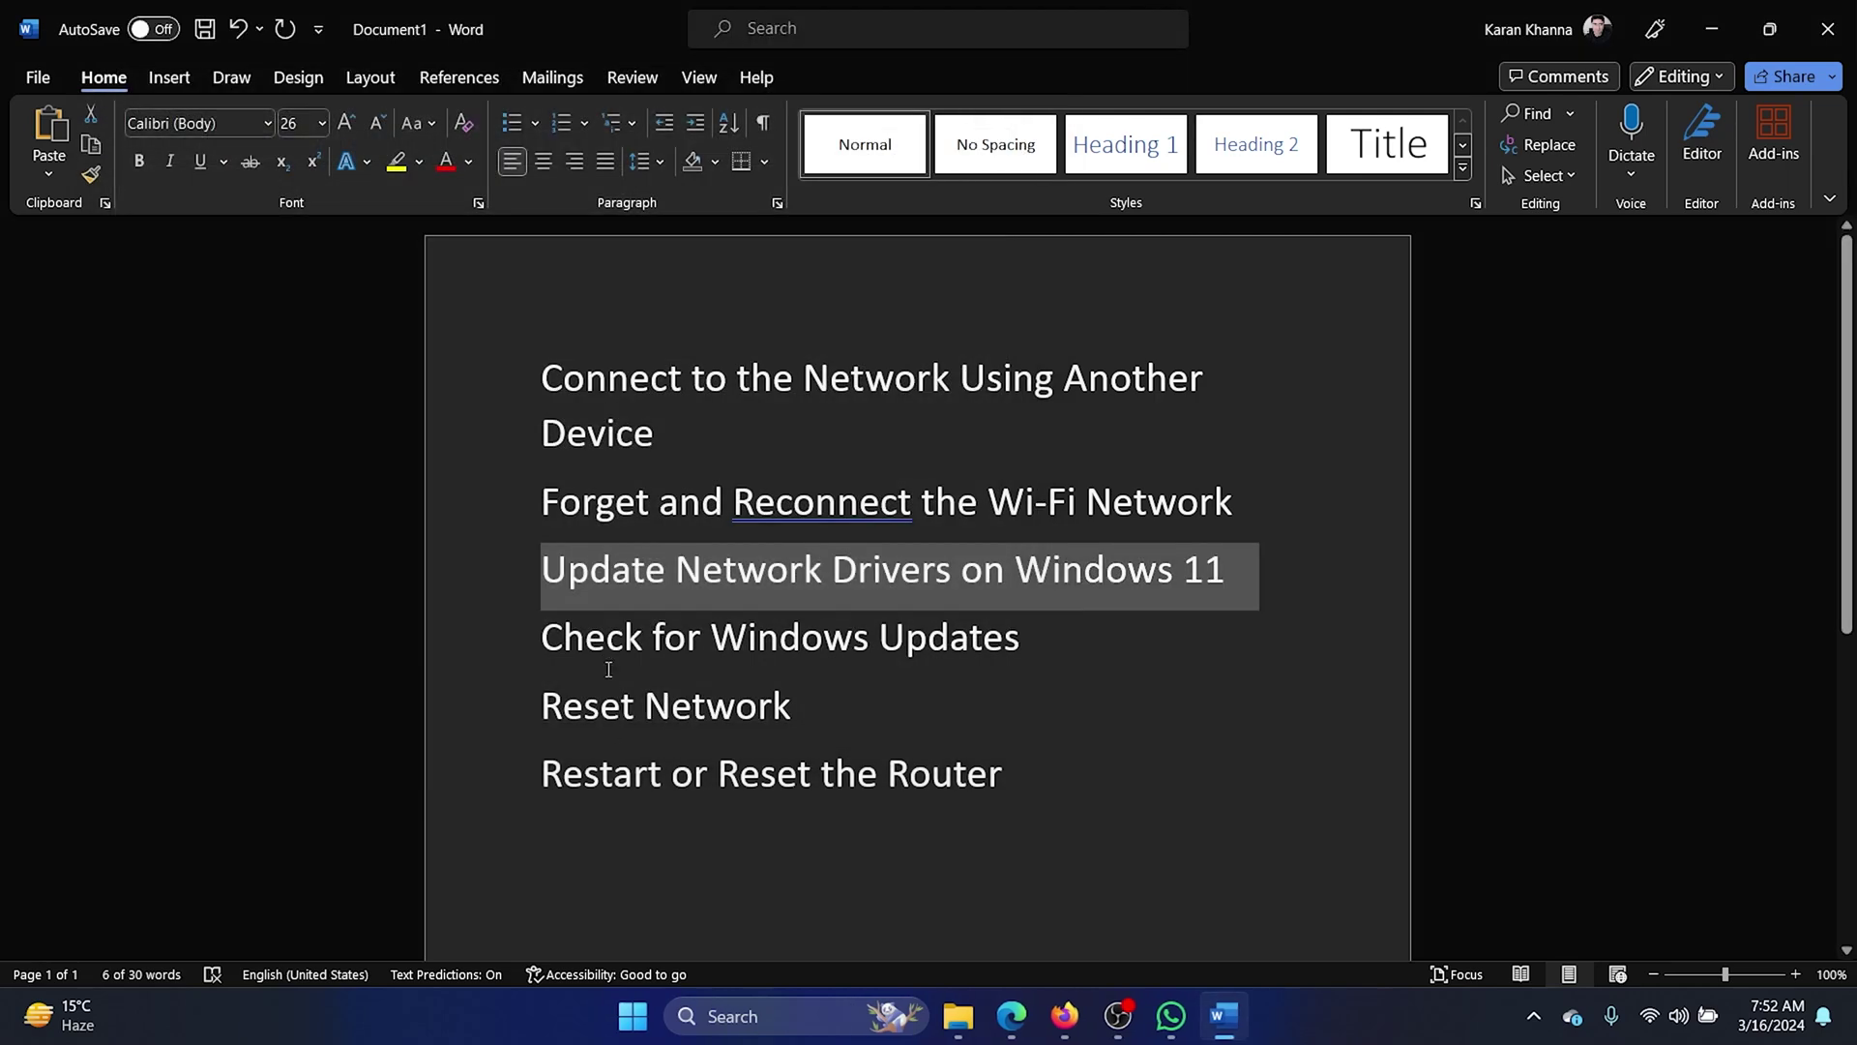
drag(581, 640, 1058, 670)
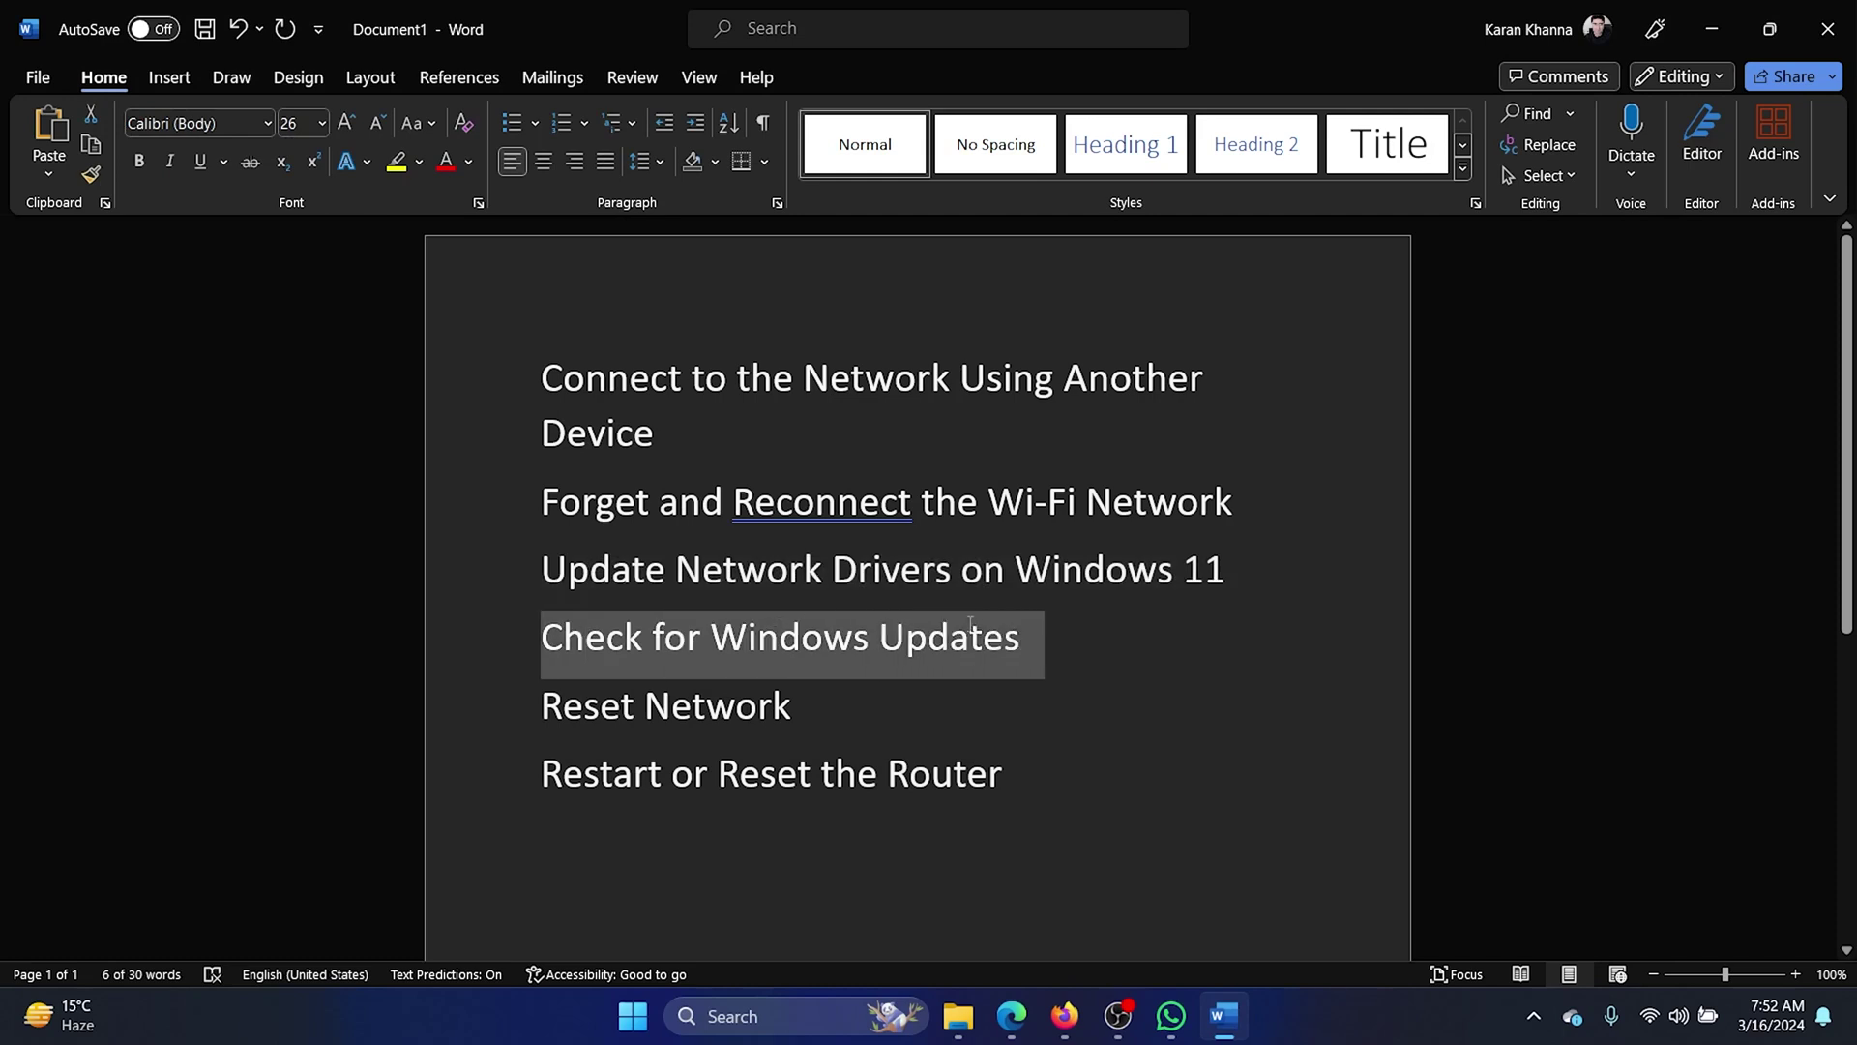
click(1057, 672)
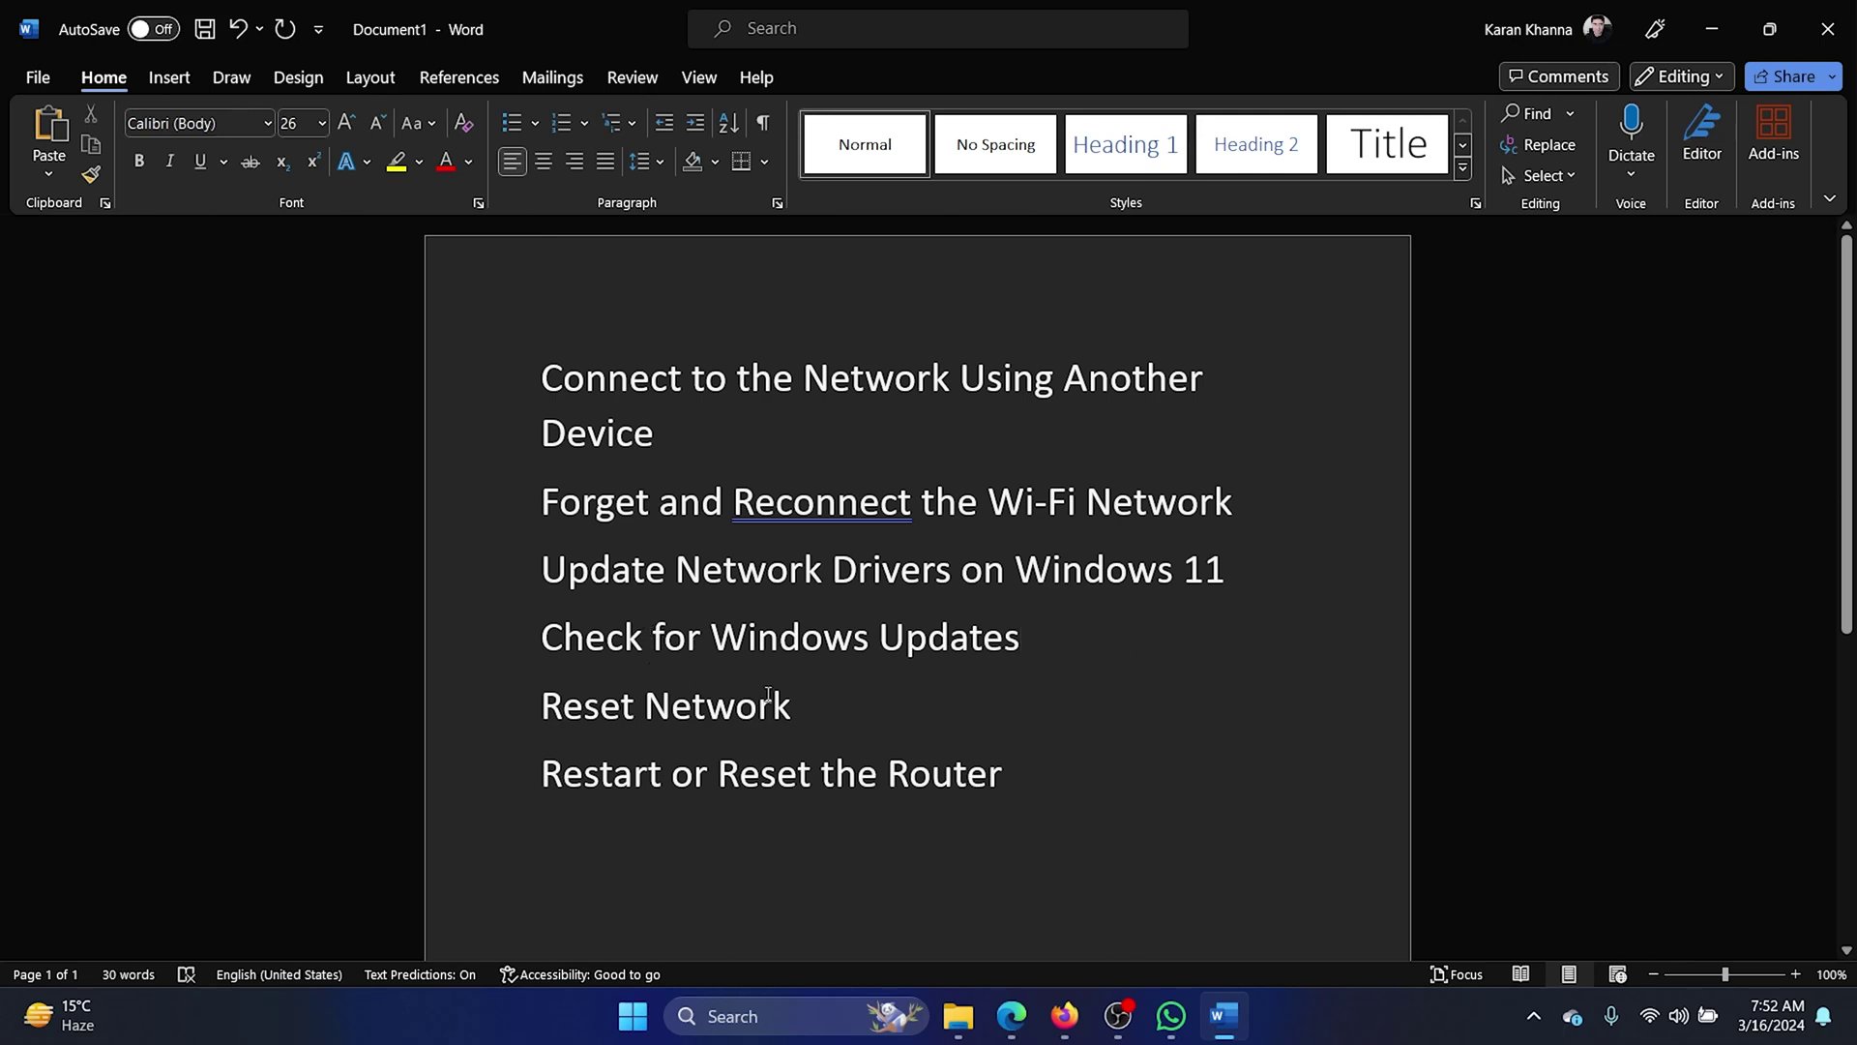
- Start Check for updates under Settings > Windows Update, then close Settings
right_click(632, 1015)
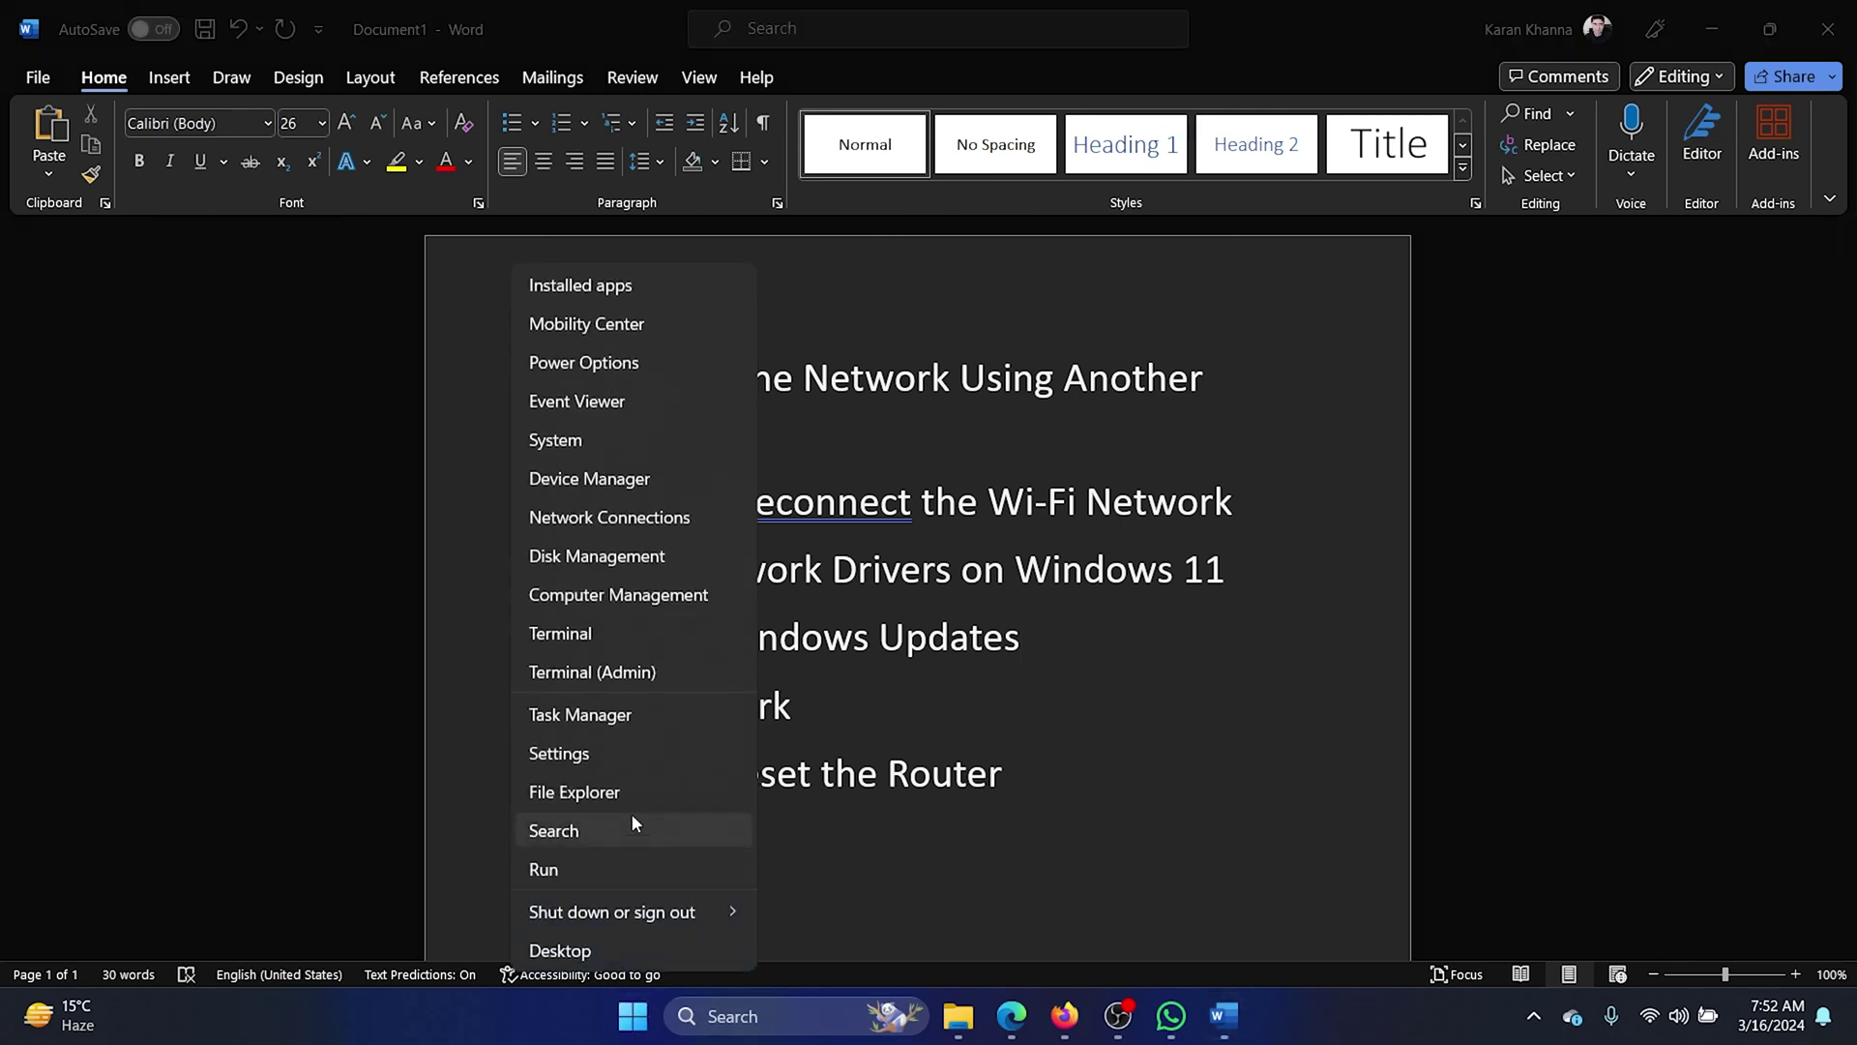
click(630, 750)
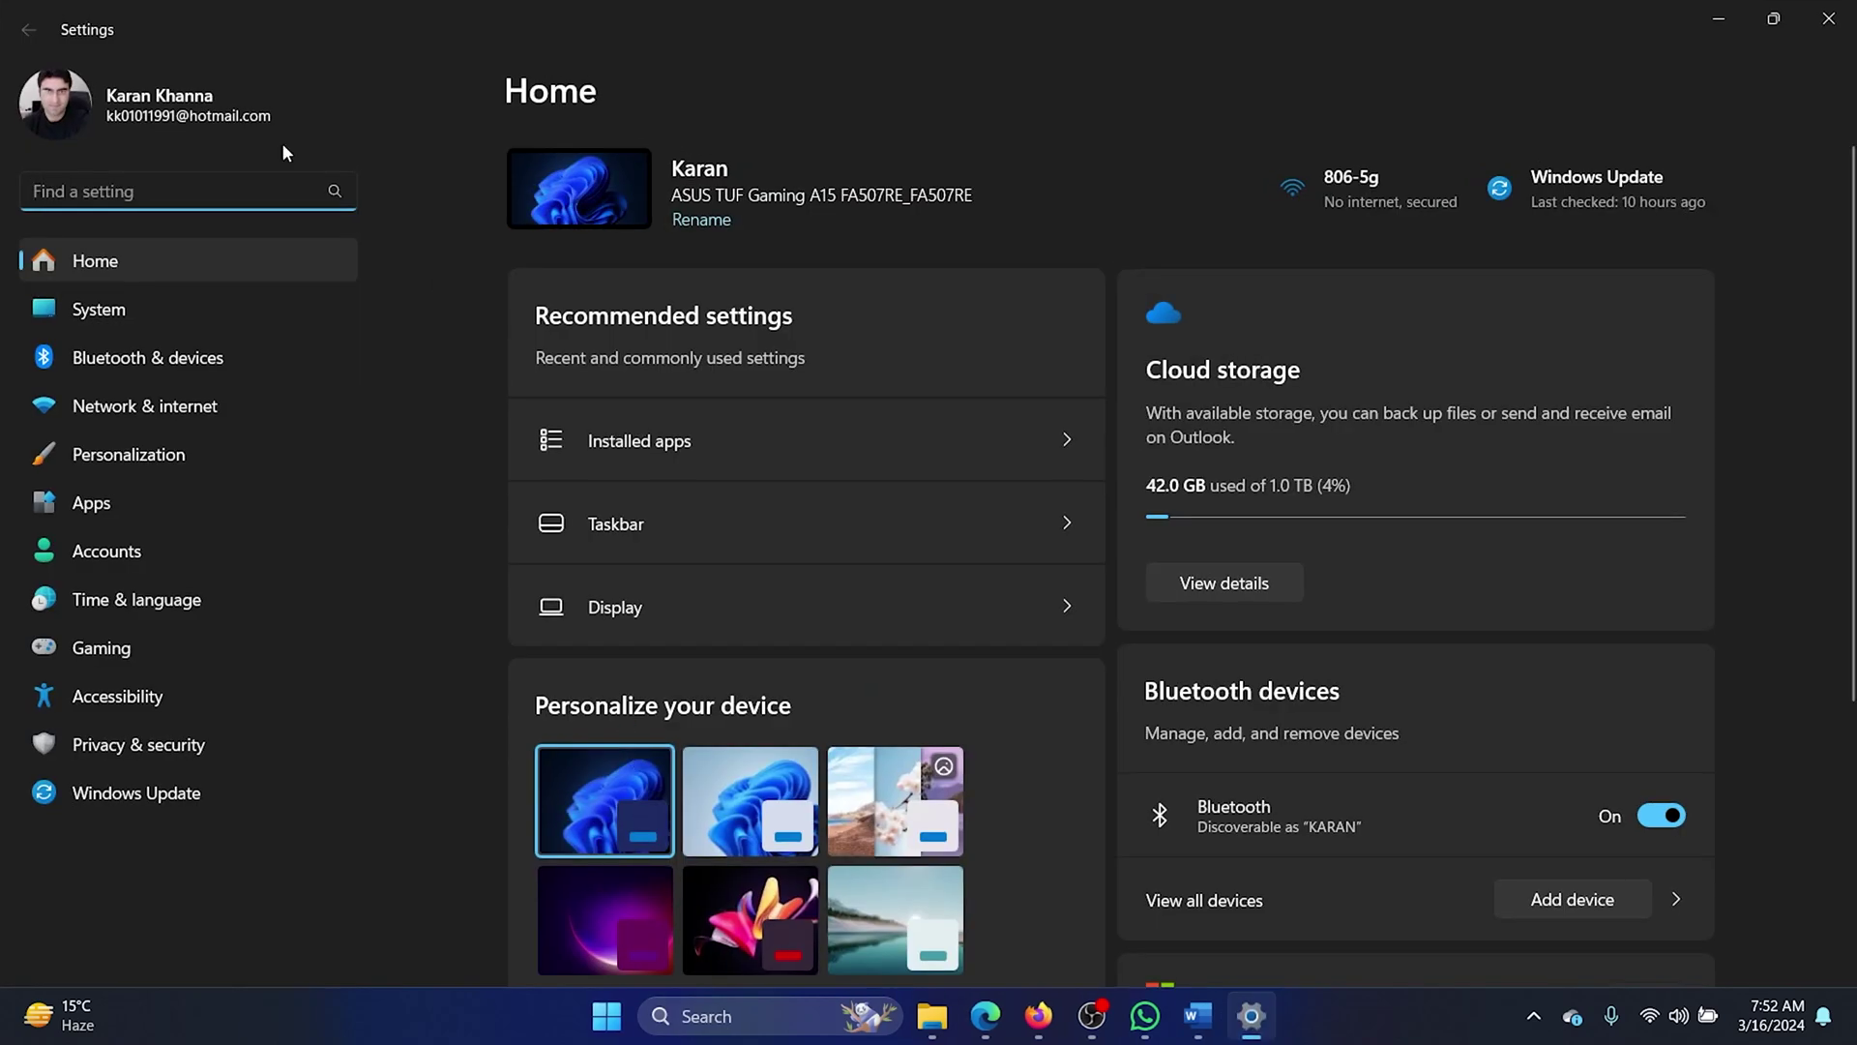
click(140, 800)
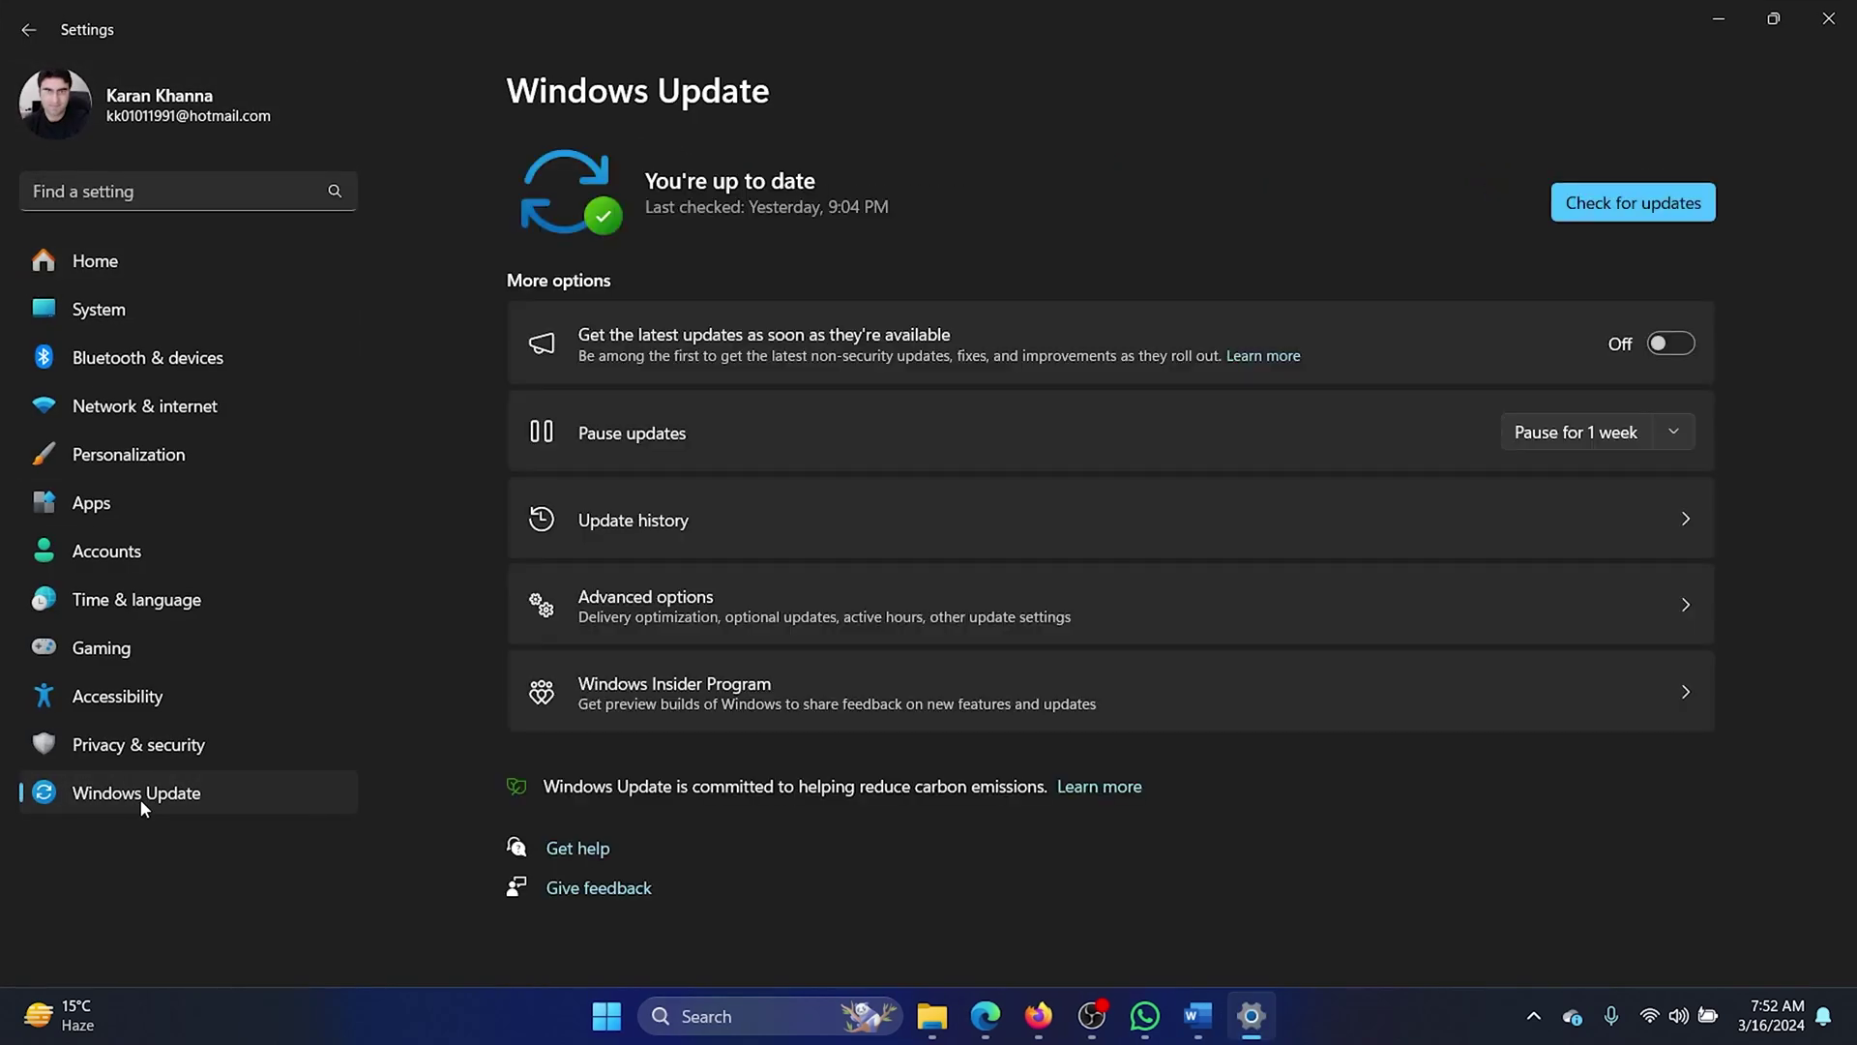
click(1622, 206)
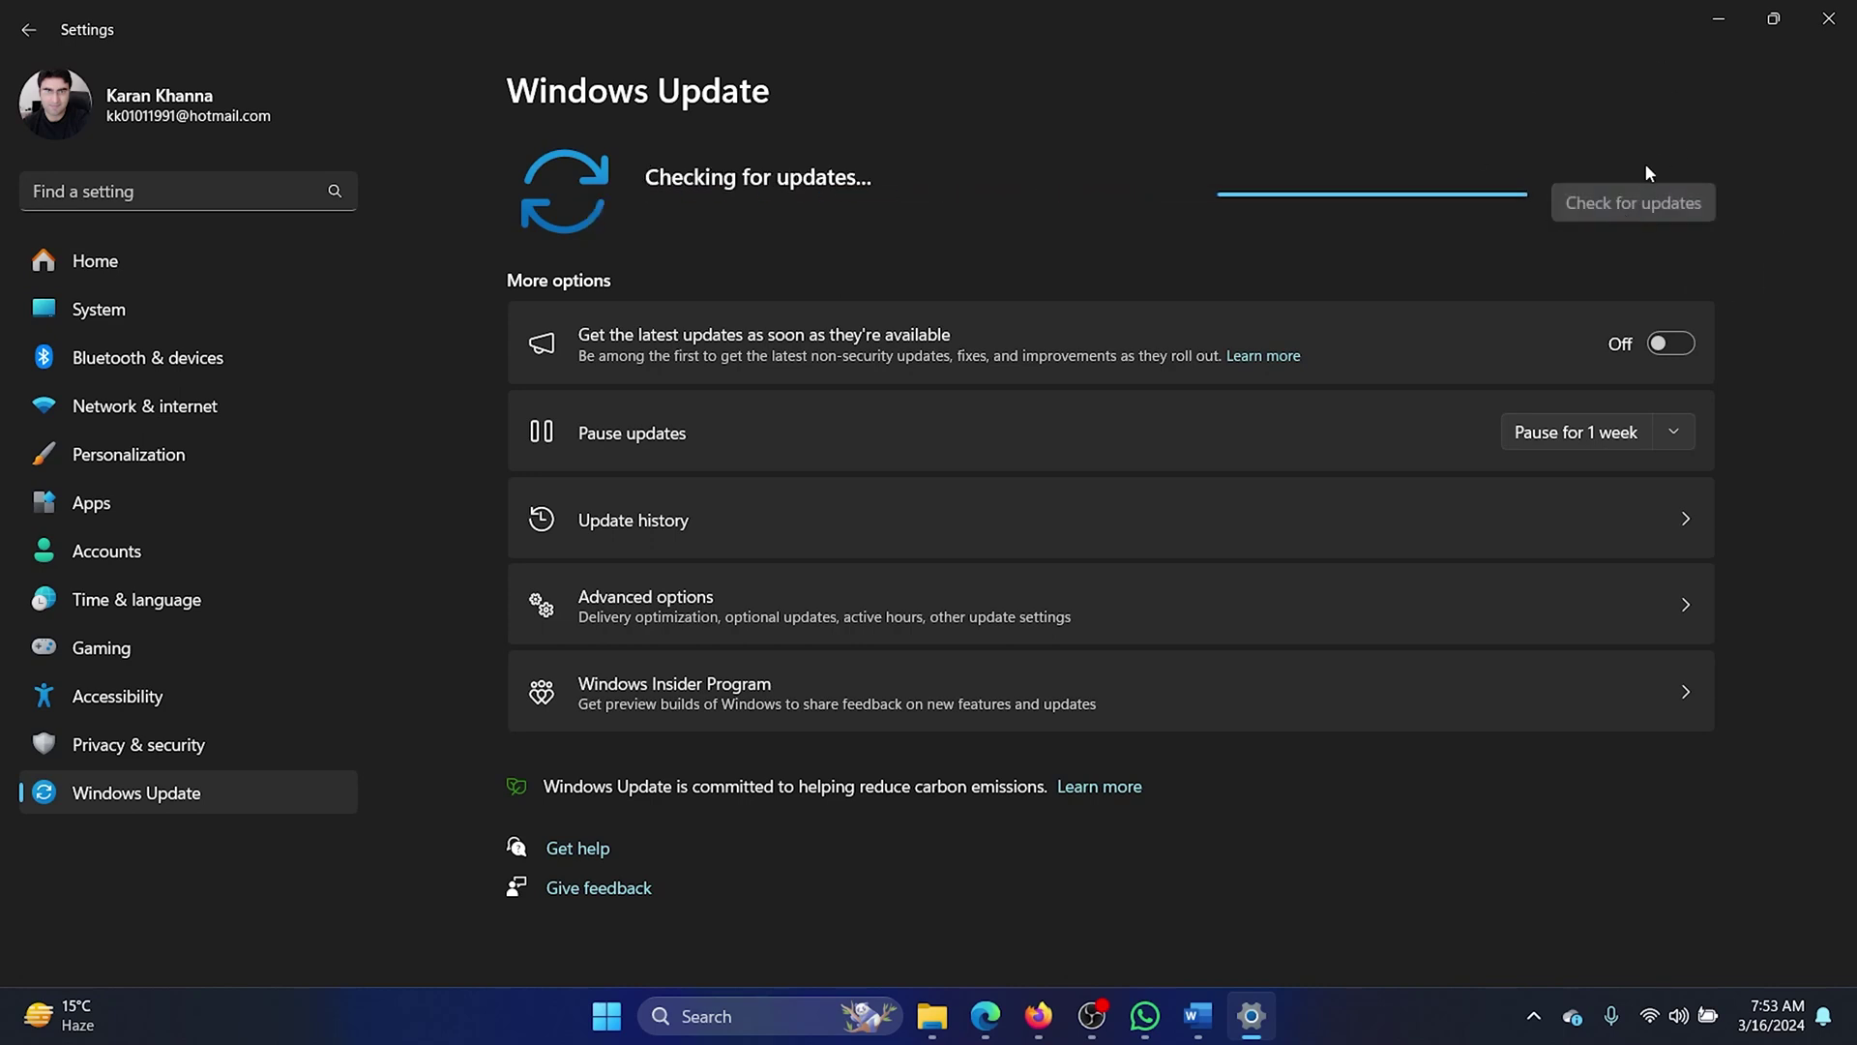
click(1838, 18)
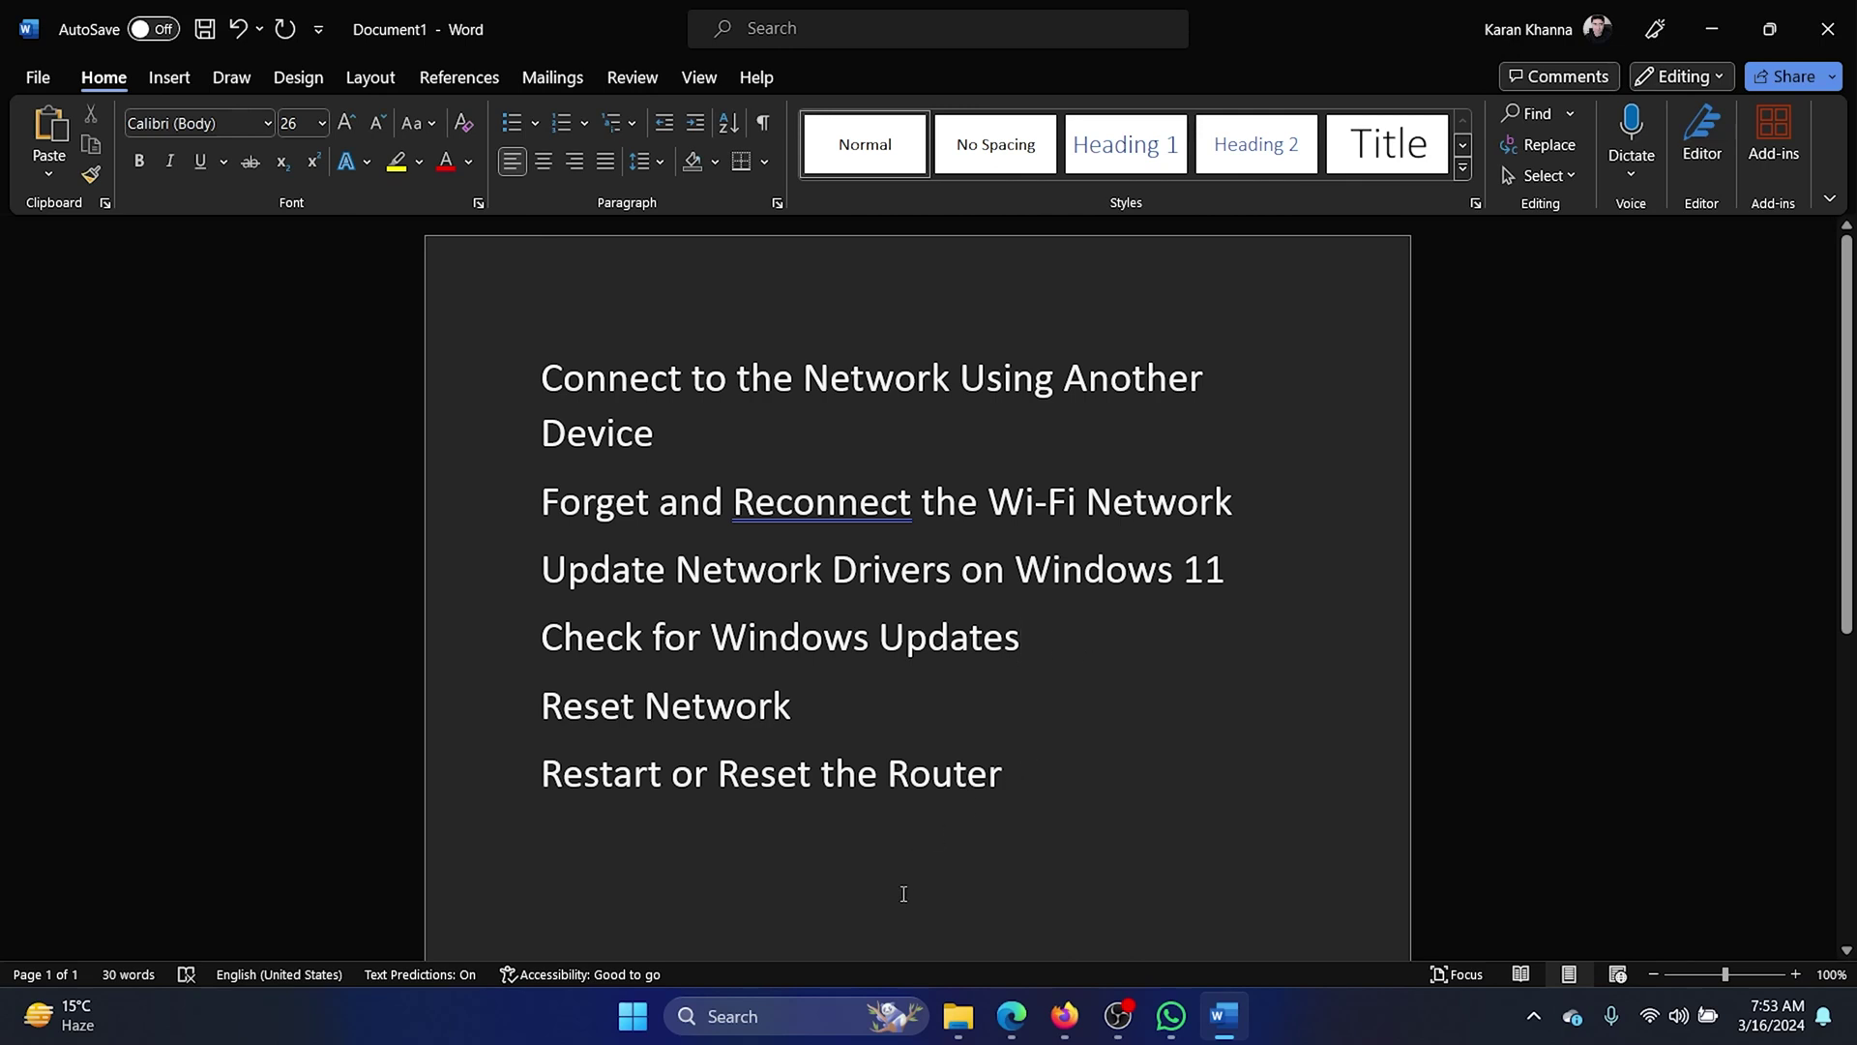
- Run ncpa.cpl from the Win+R Run box to open Network Connections
key(super+r)
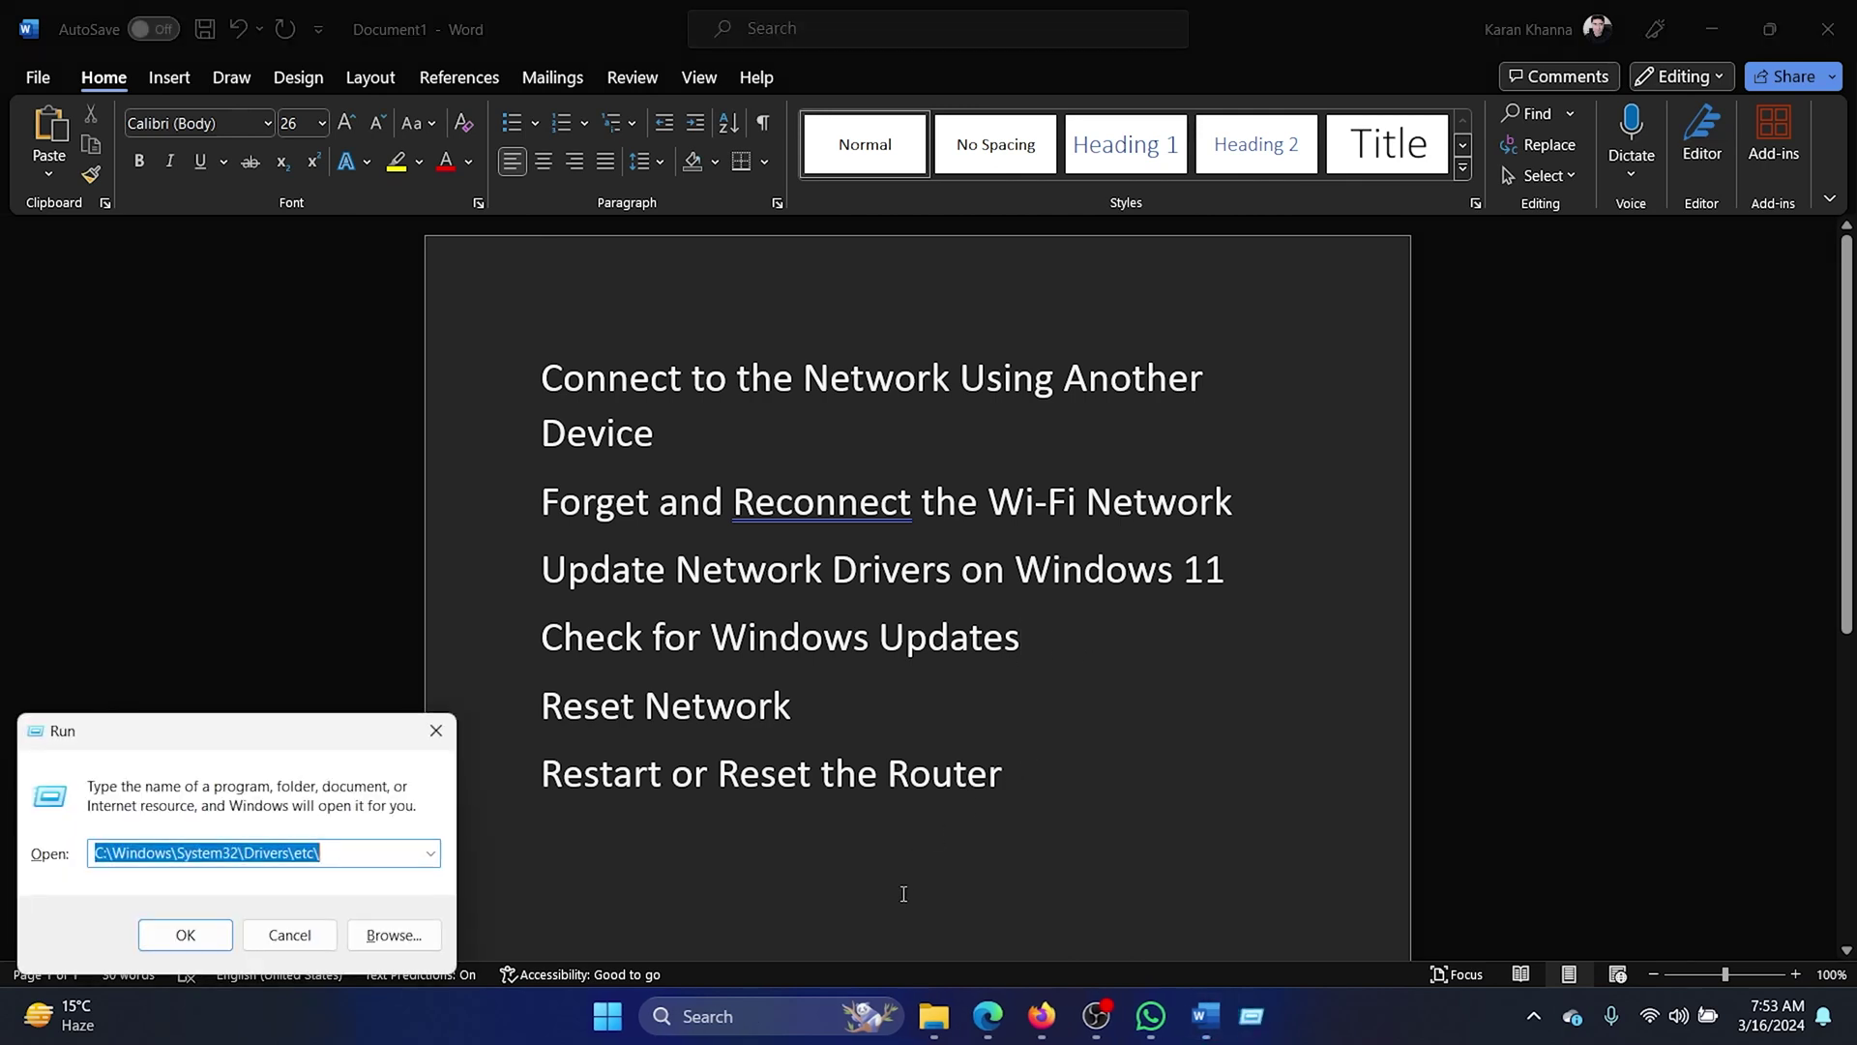
text(n)
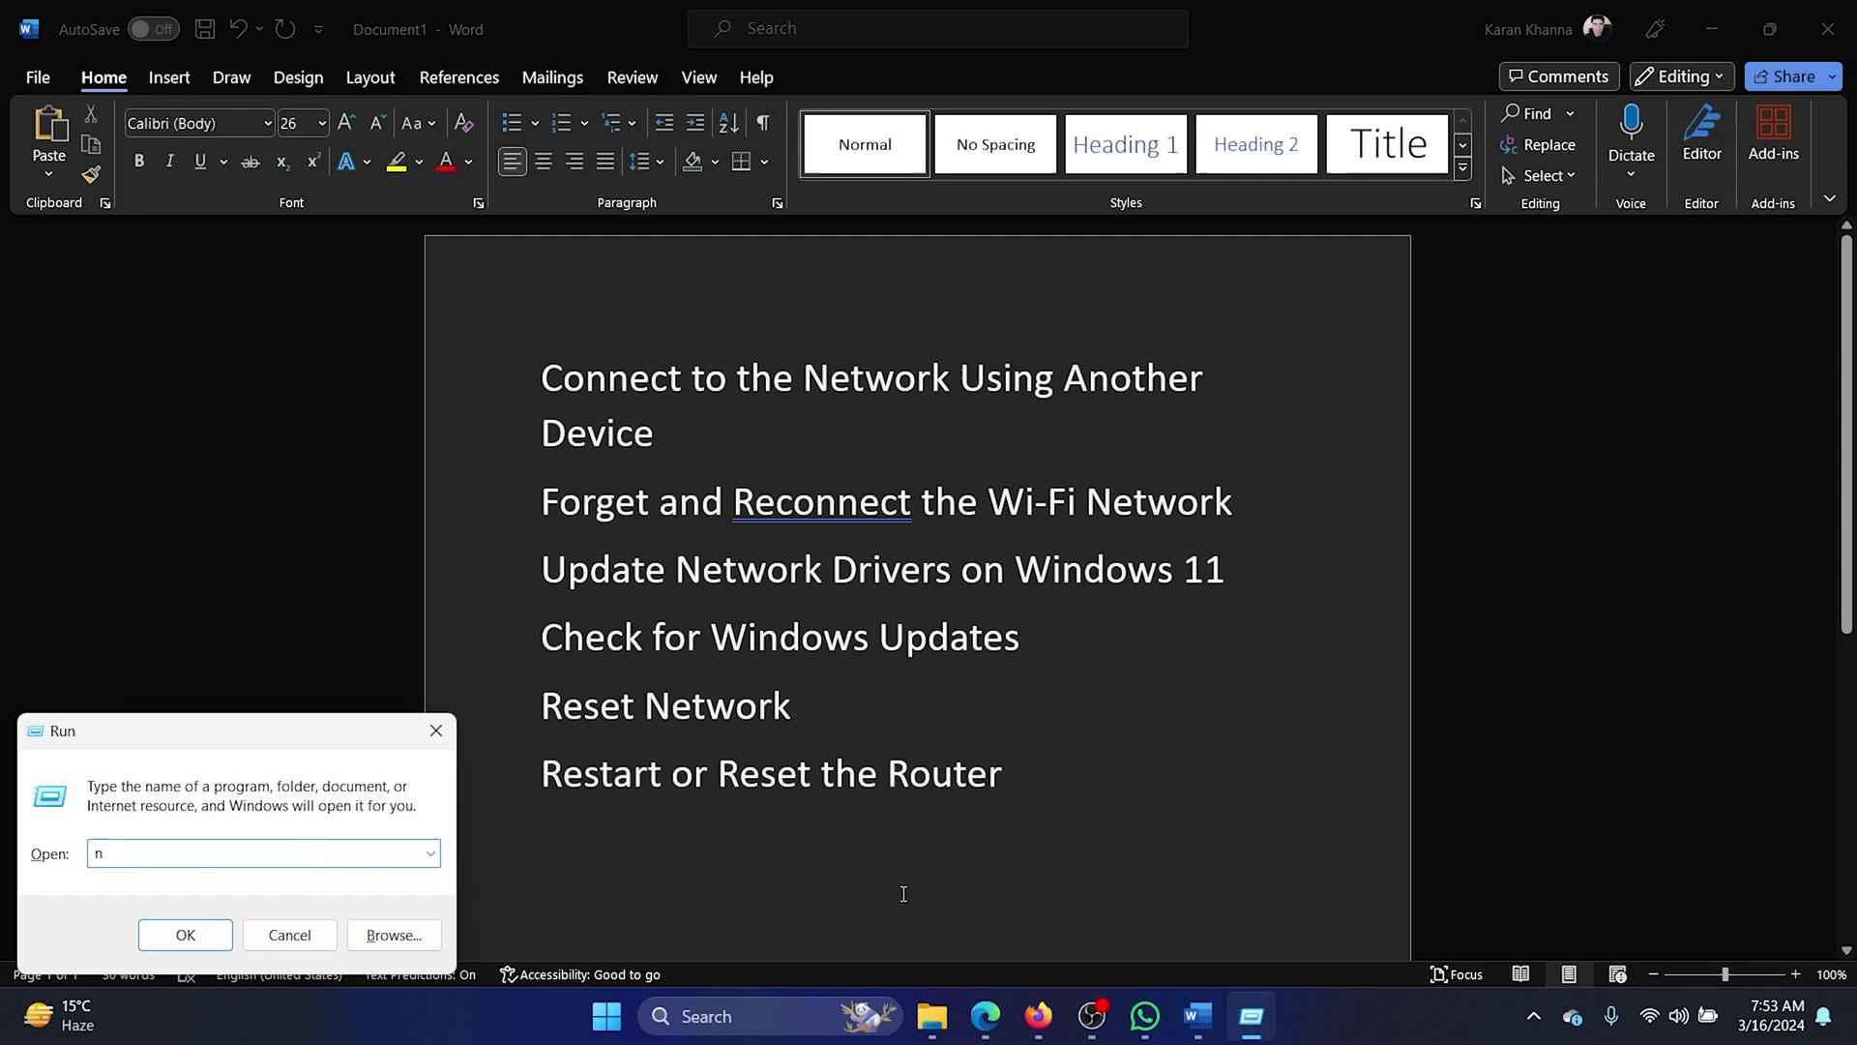
text(cpa.cpl)
key(Return)
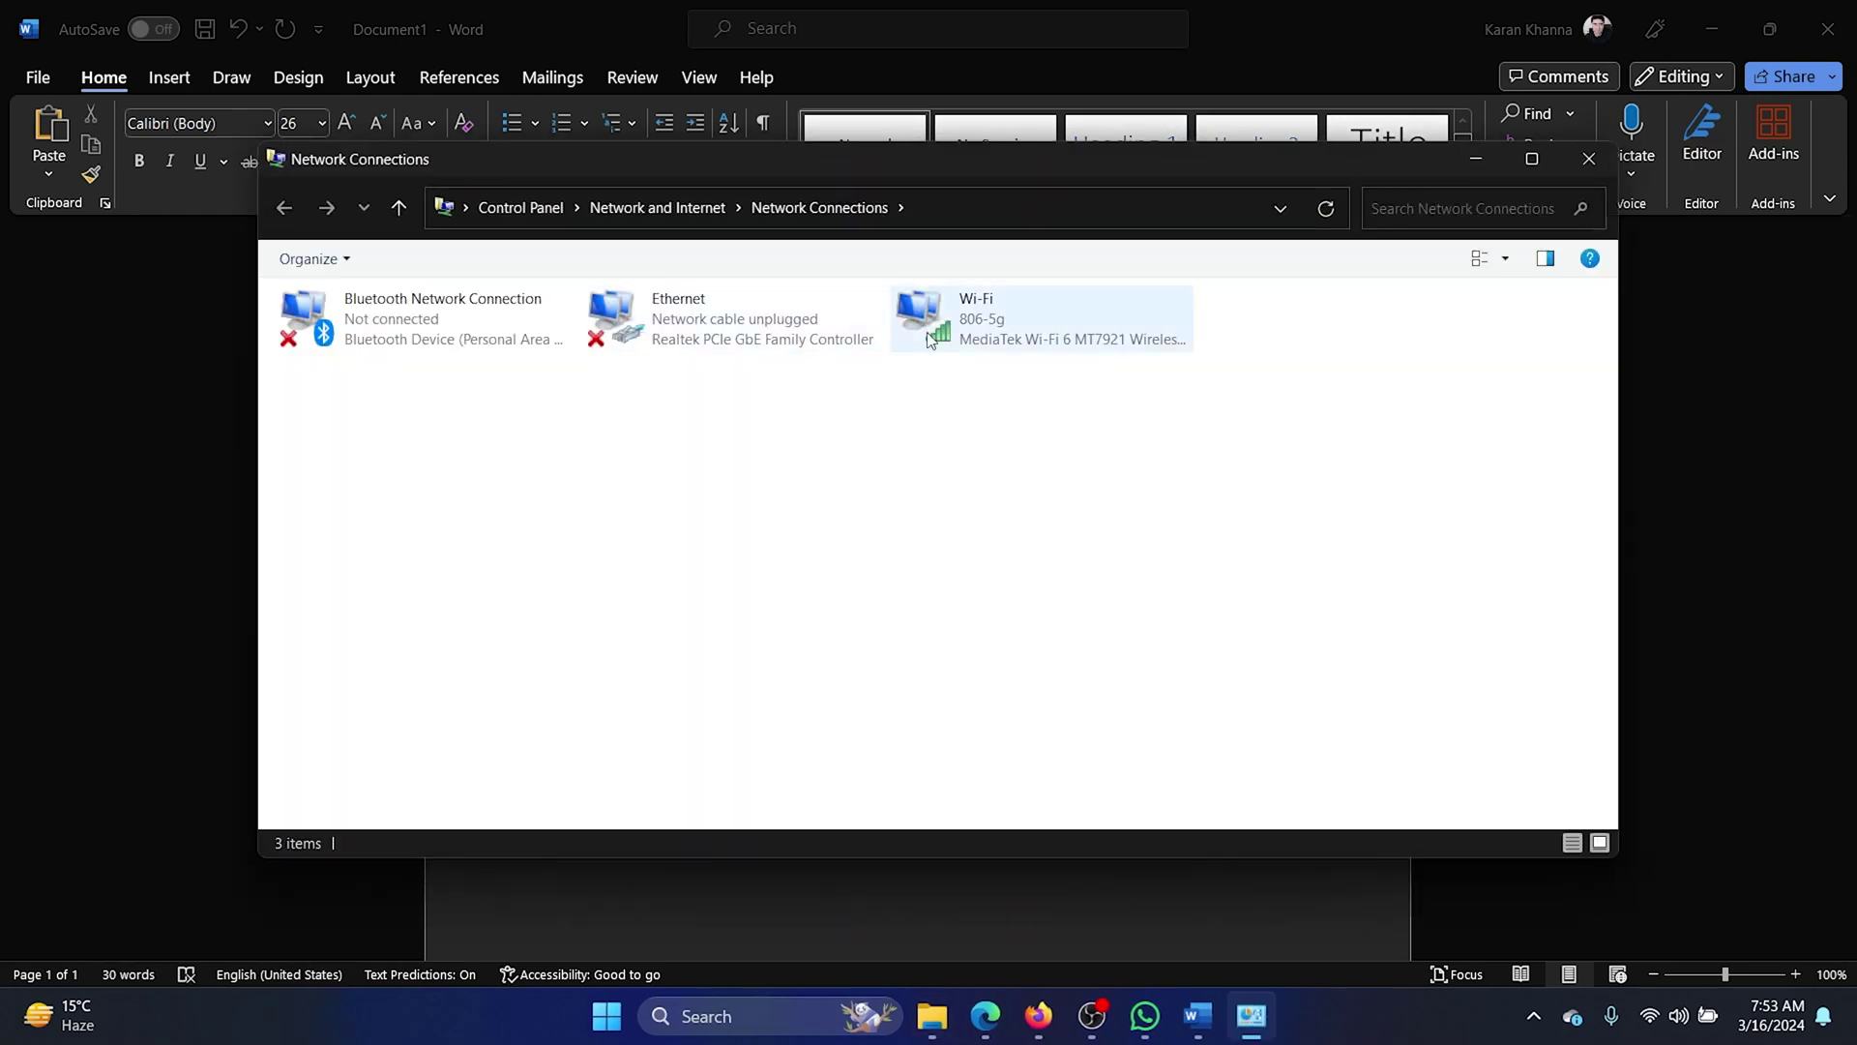
- Uncheck Internet Protocol Version 6 (TCP/IPv6) in Wi-Fi properties, confirm, and close Network Connections
right_click(978, 316)
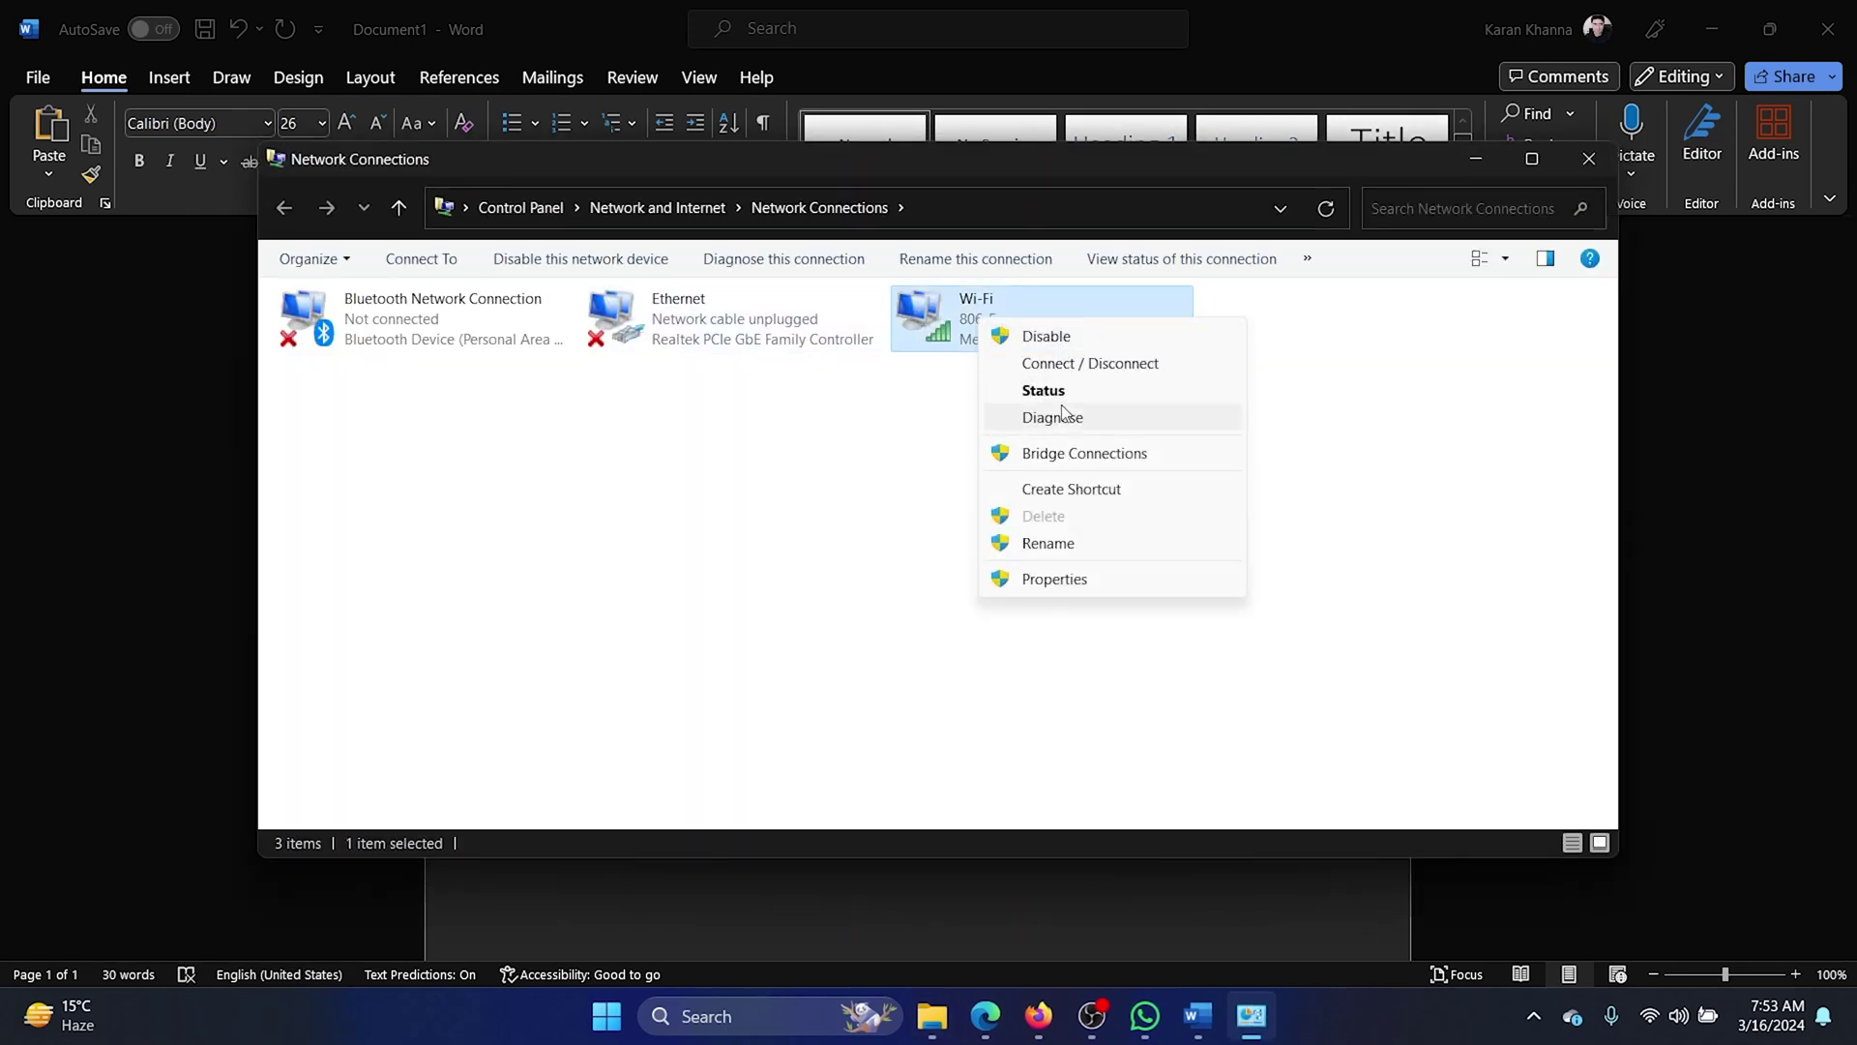
click(1086, 579)
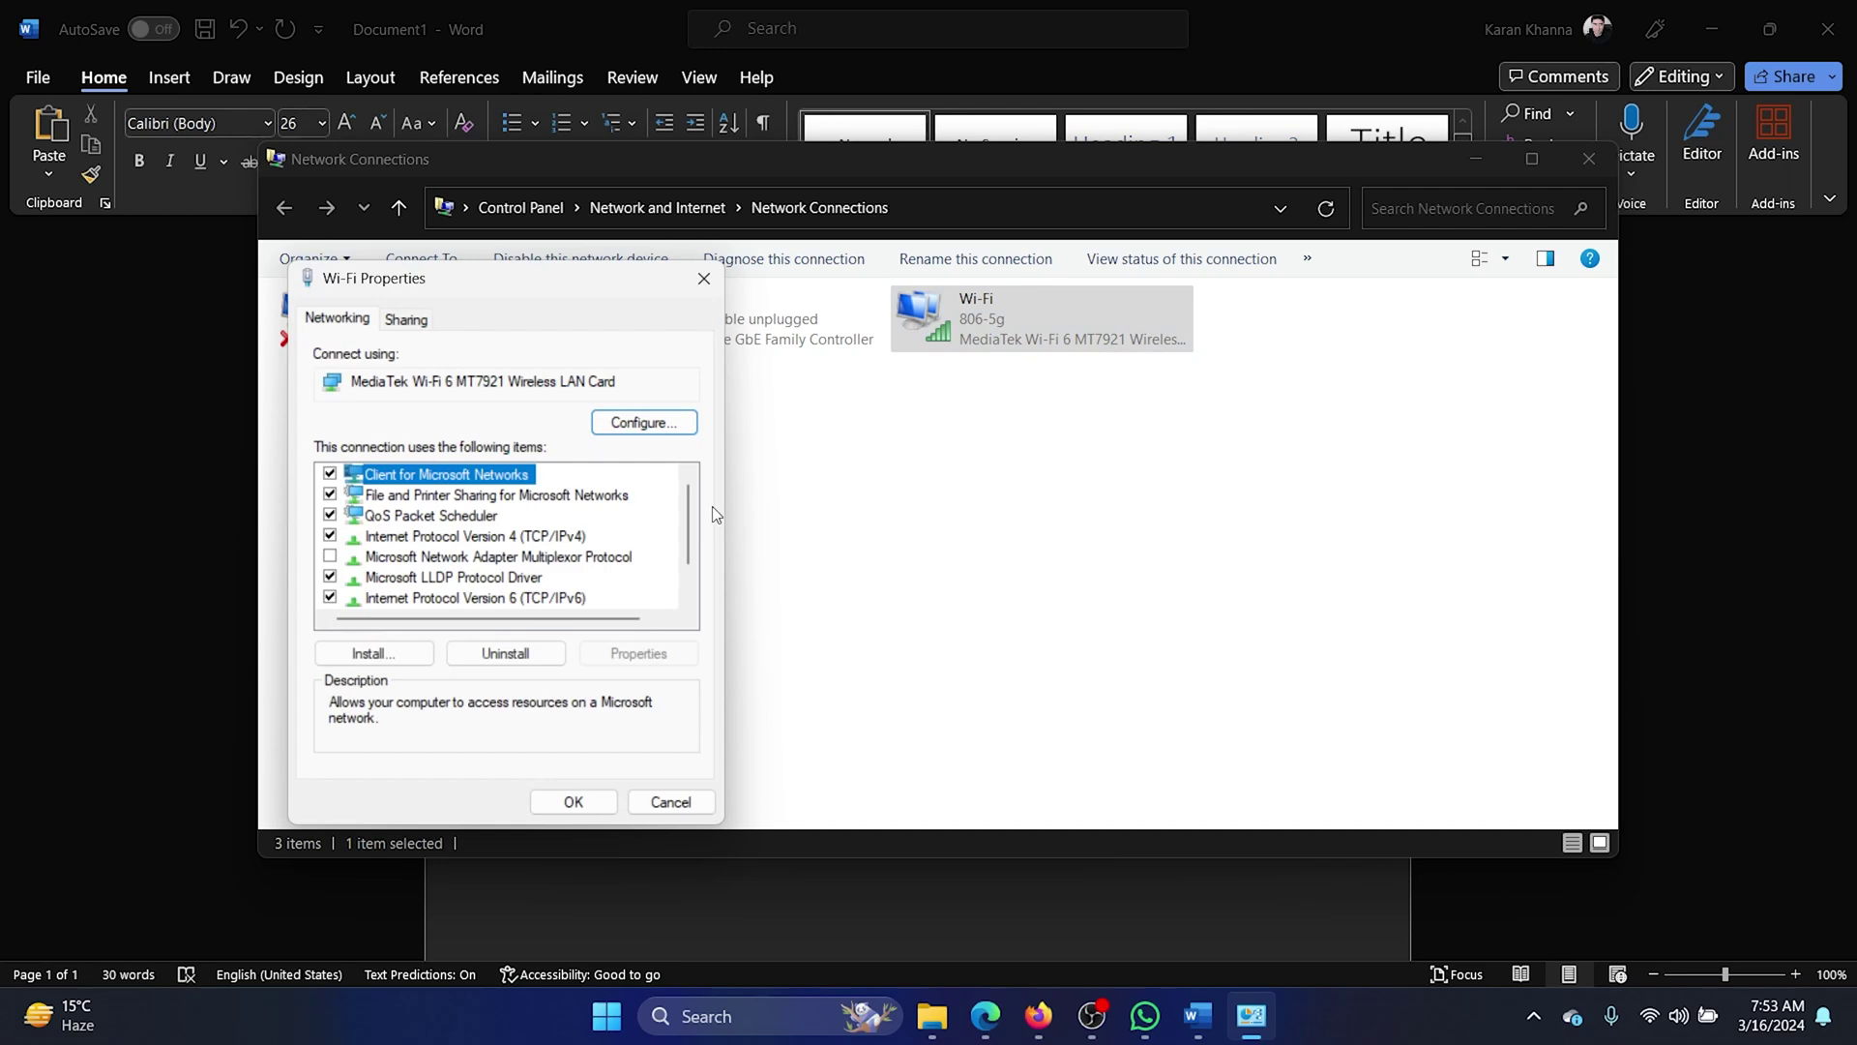
double_click(423, 599)
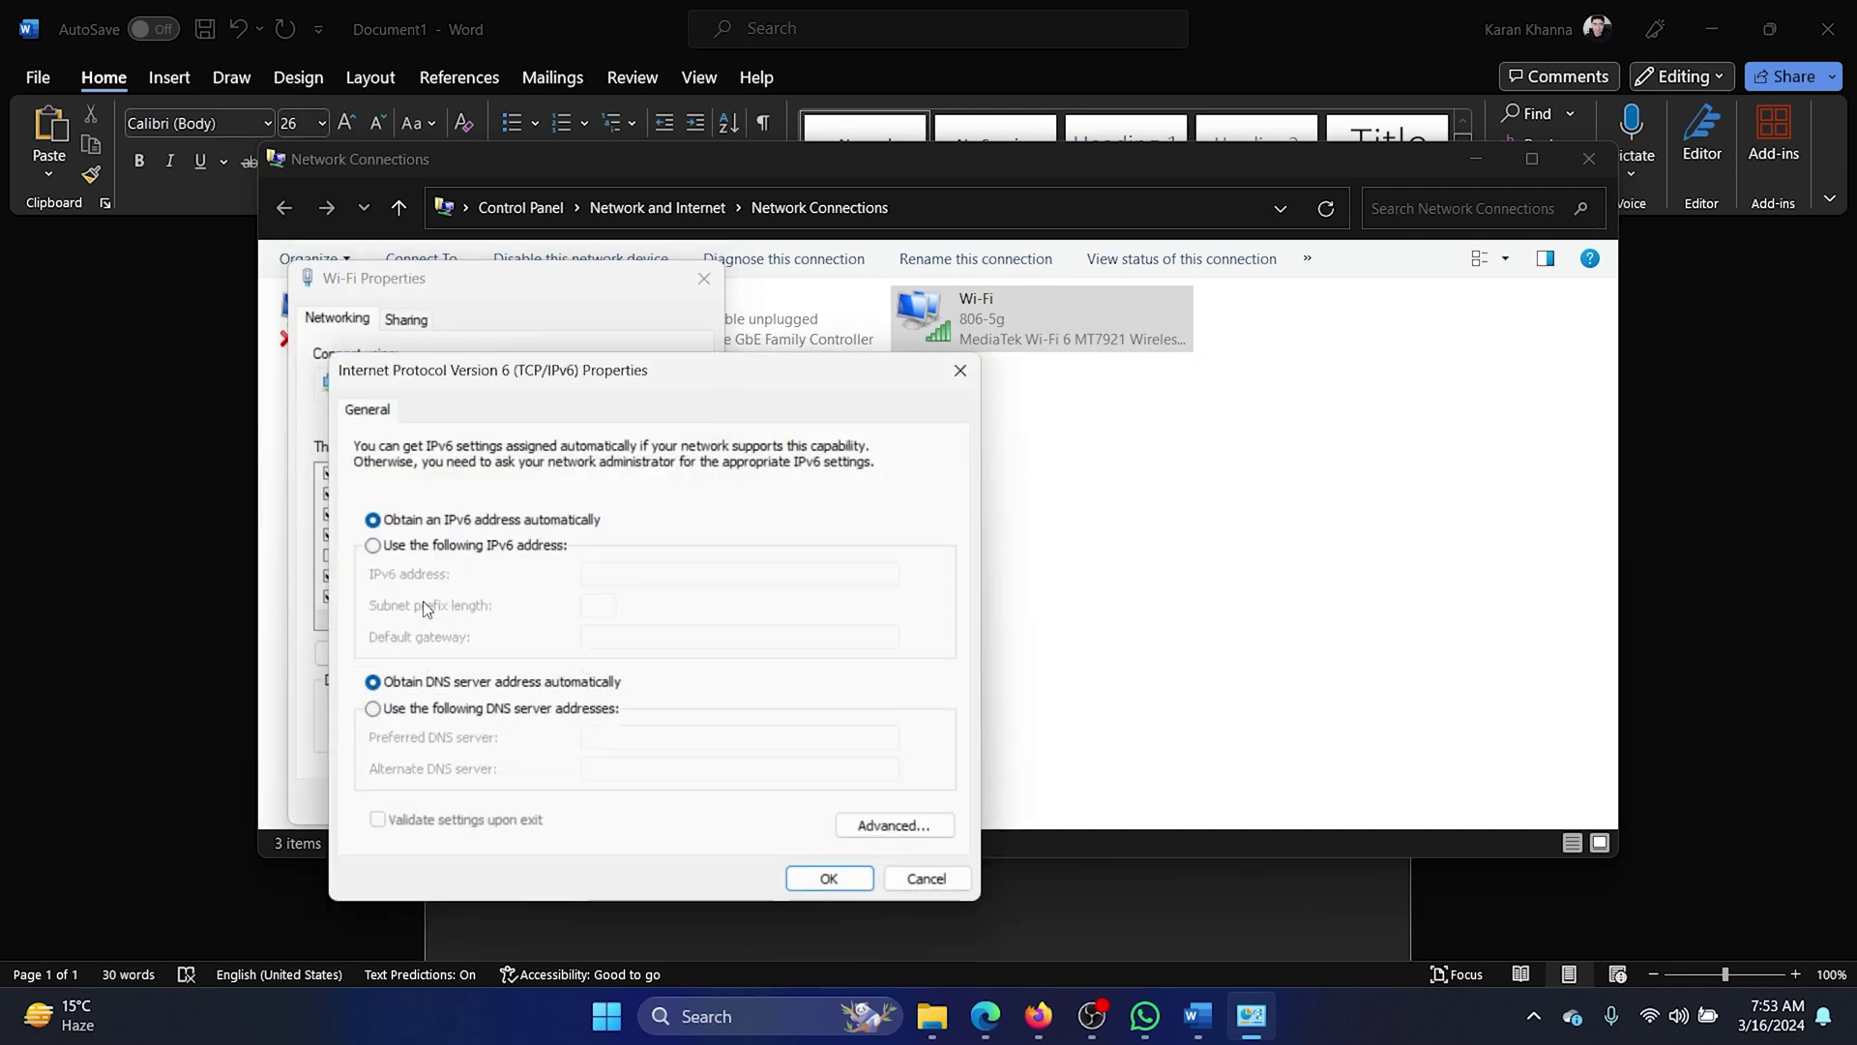
click(959, 371)
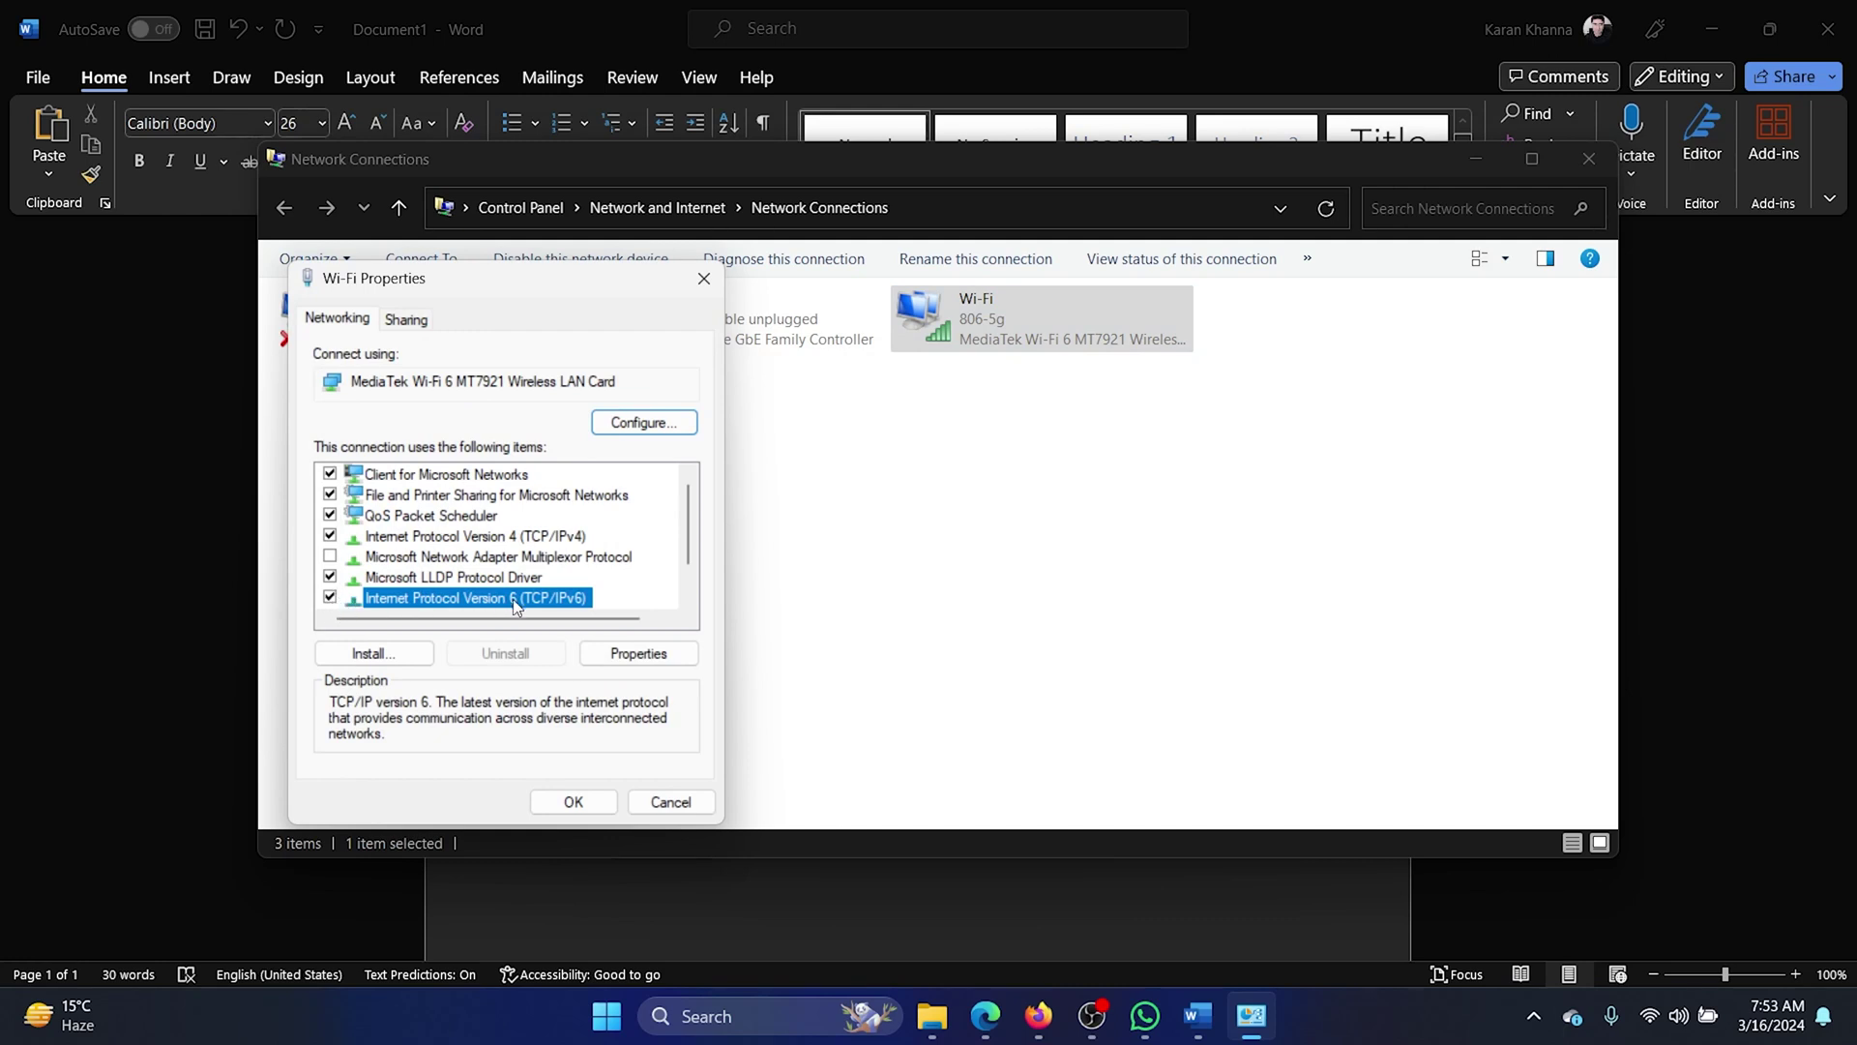
click(330, 597)
click(570, 801)
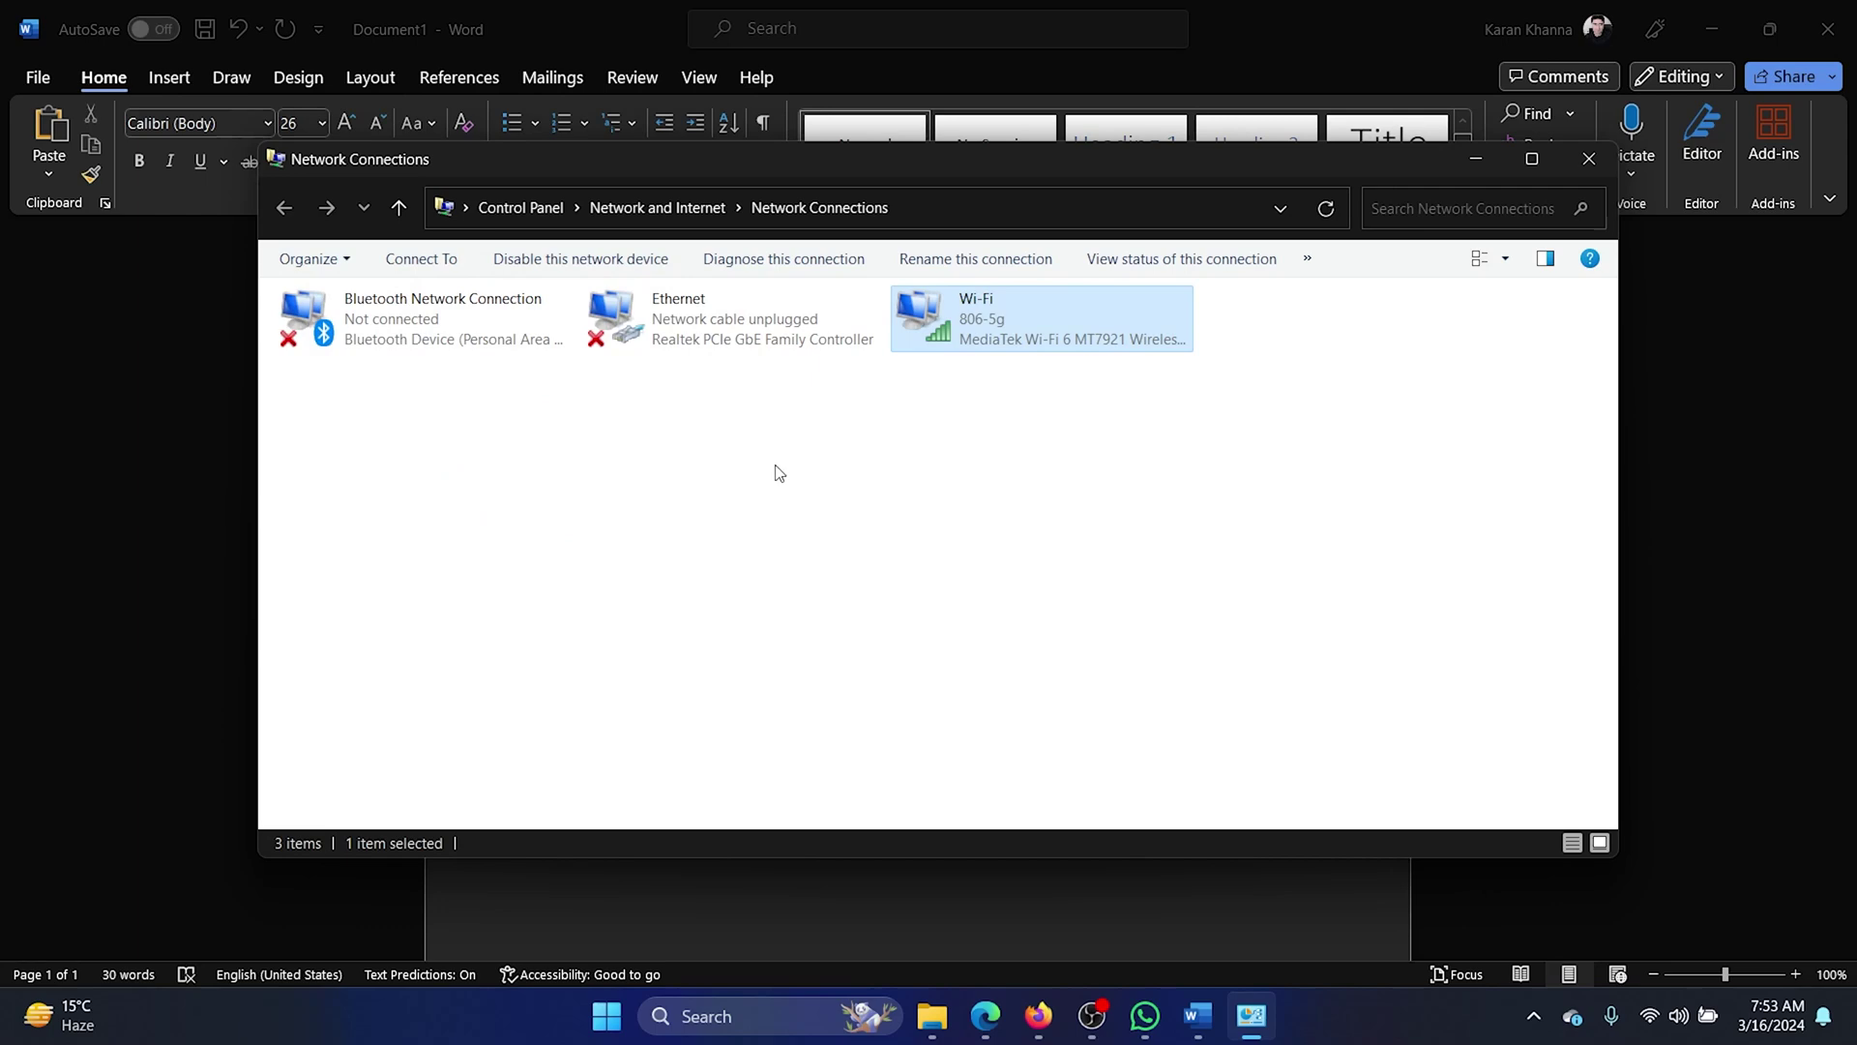
click(1590, 160)
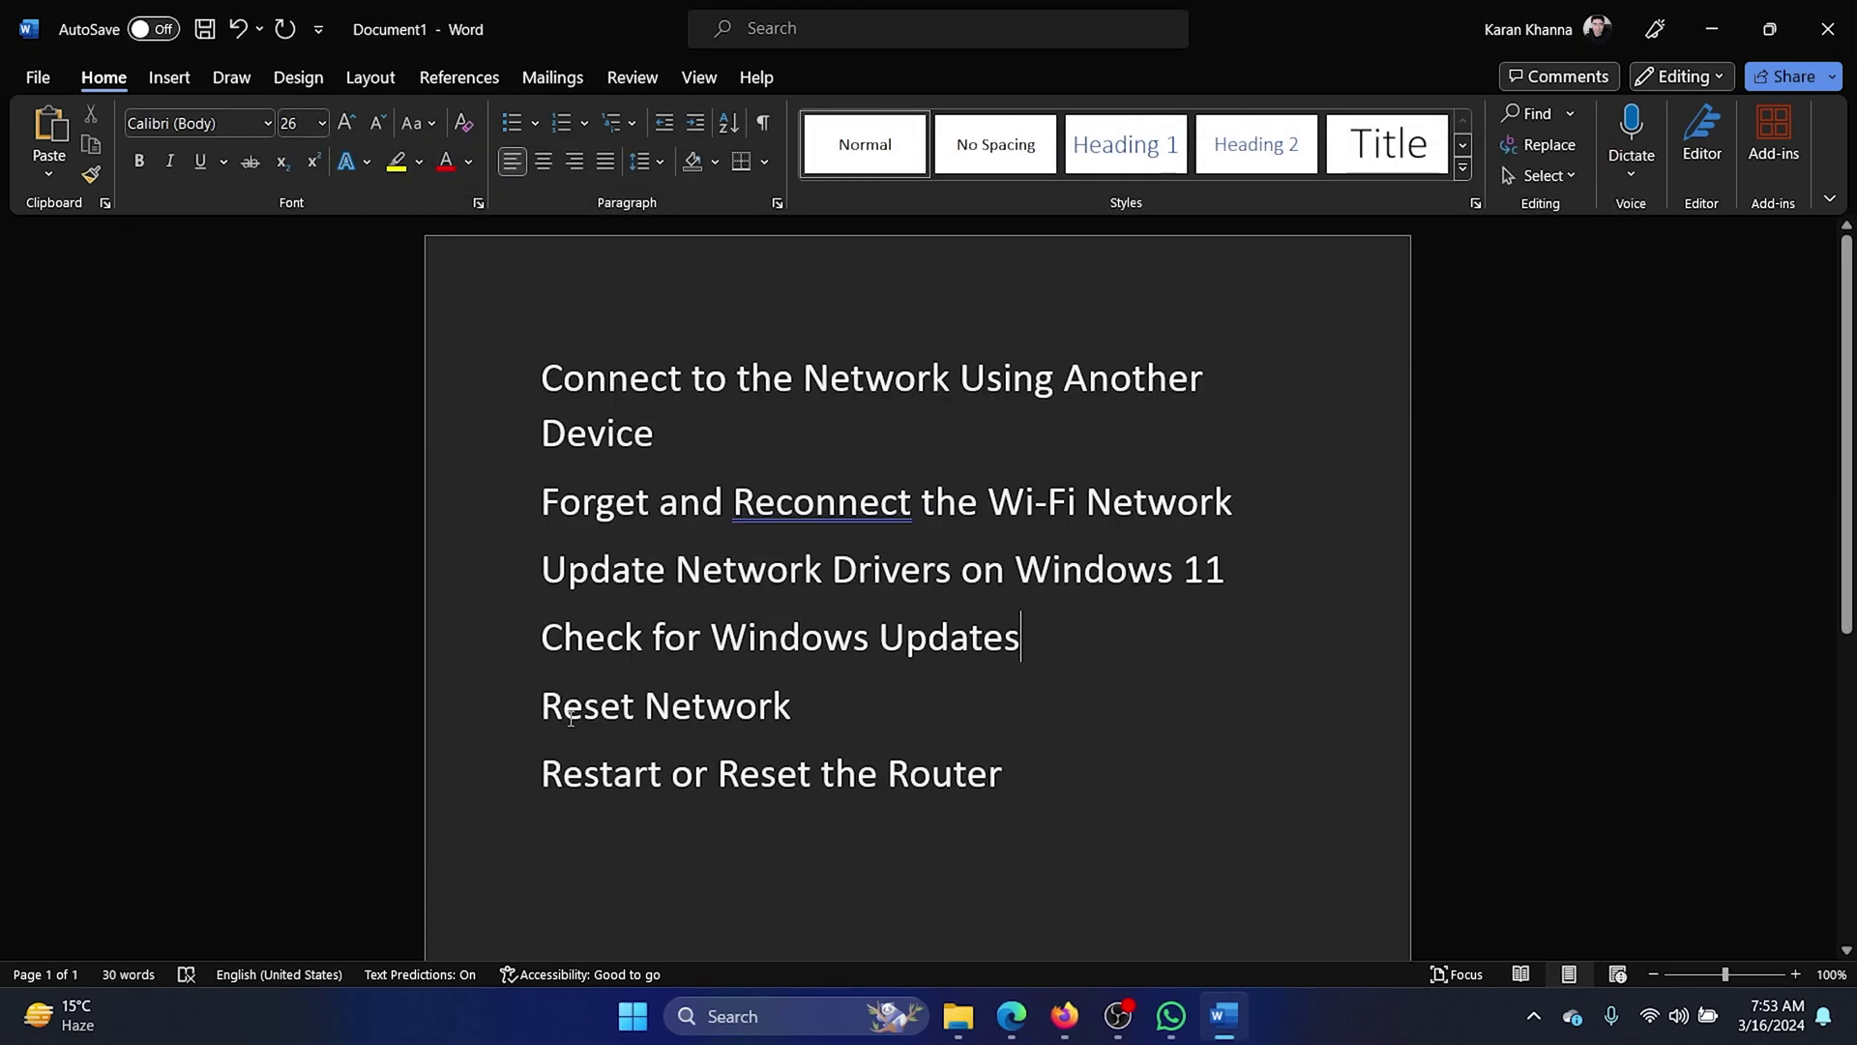
drag(542, 707, 824, 707)
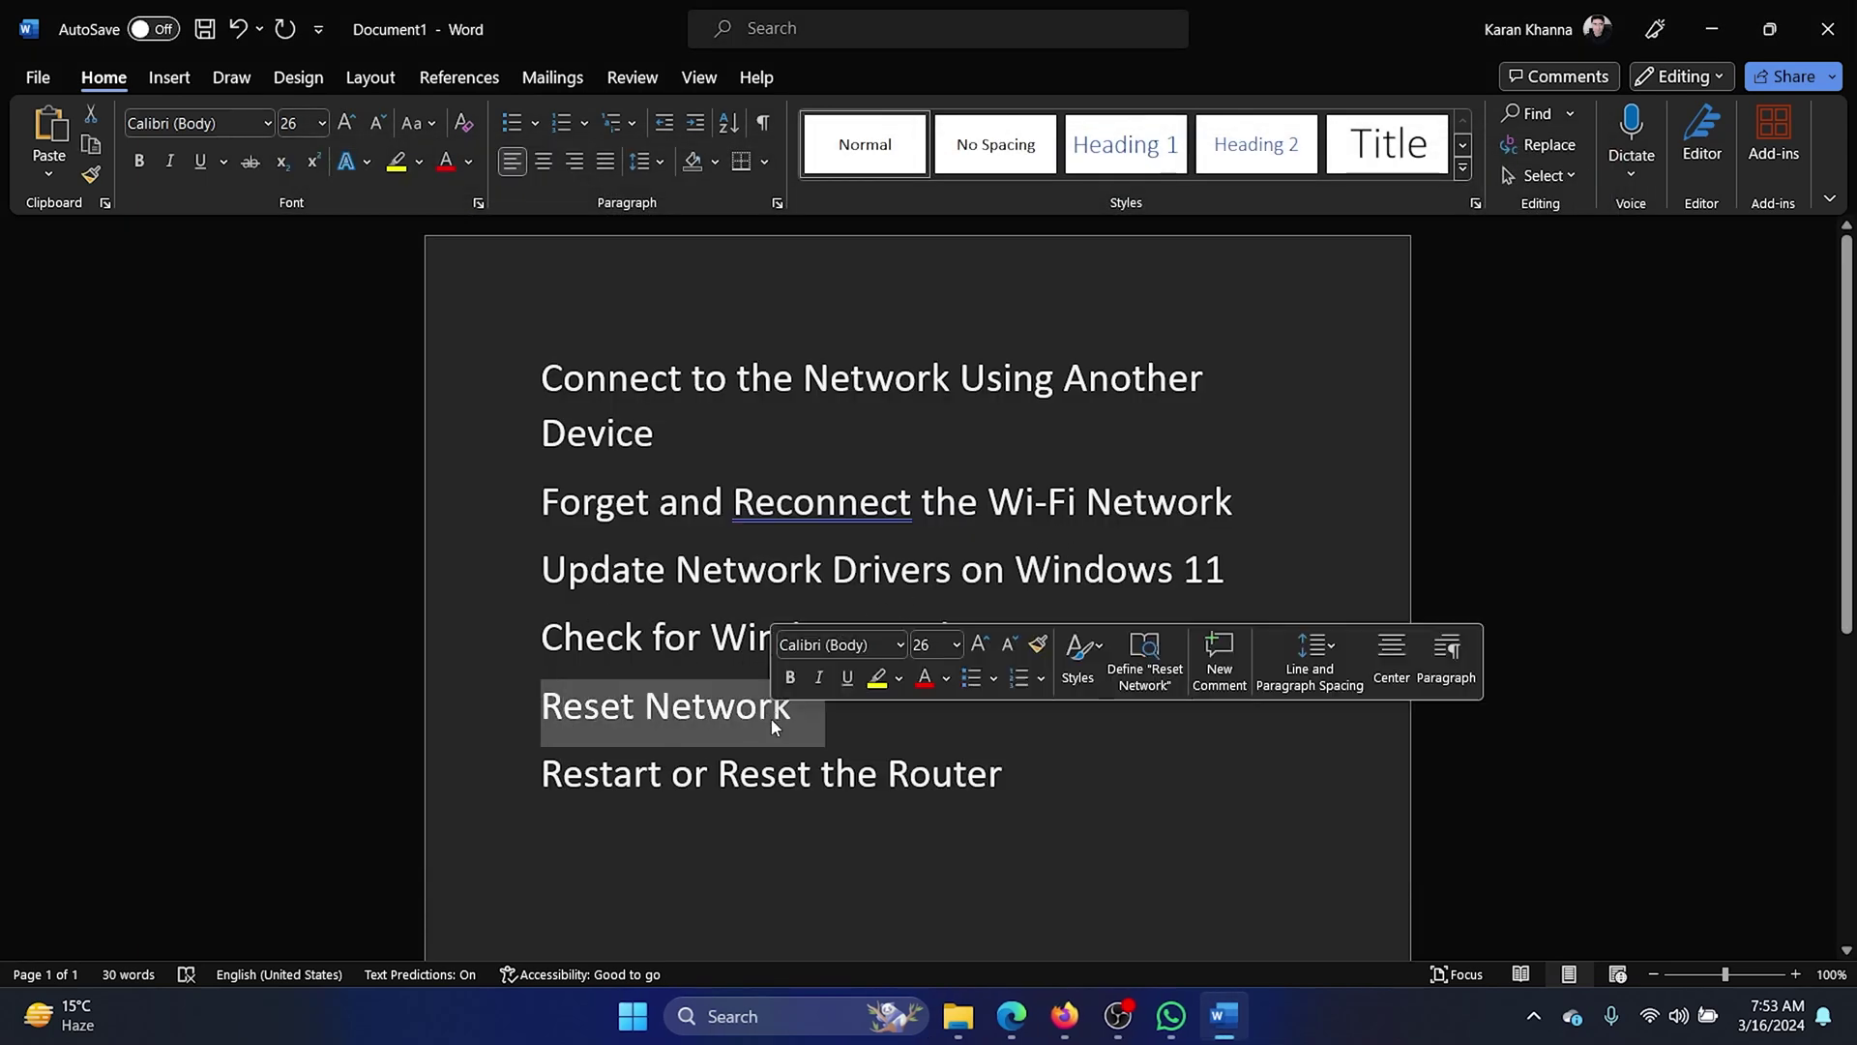
right_click(633, 1025)
click(645, 754)
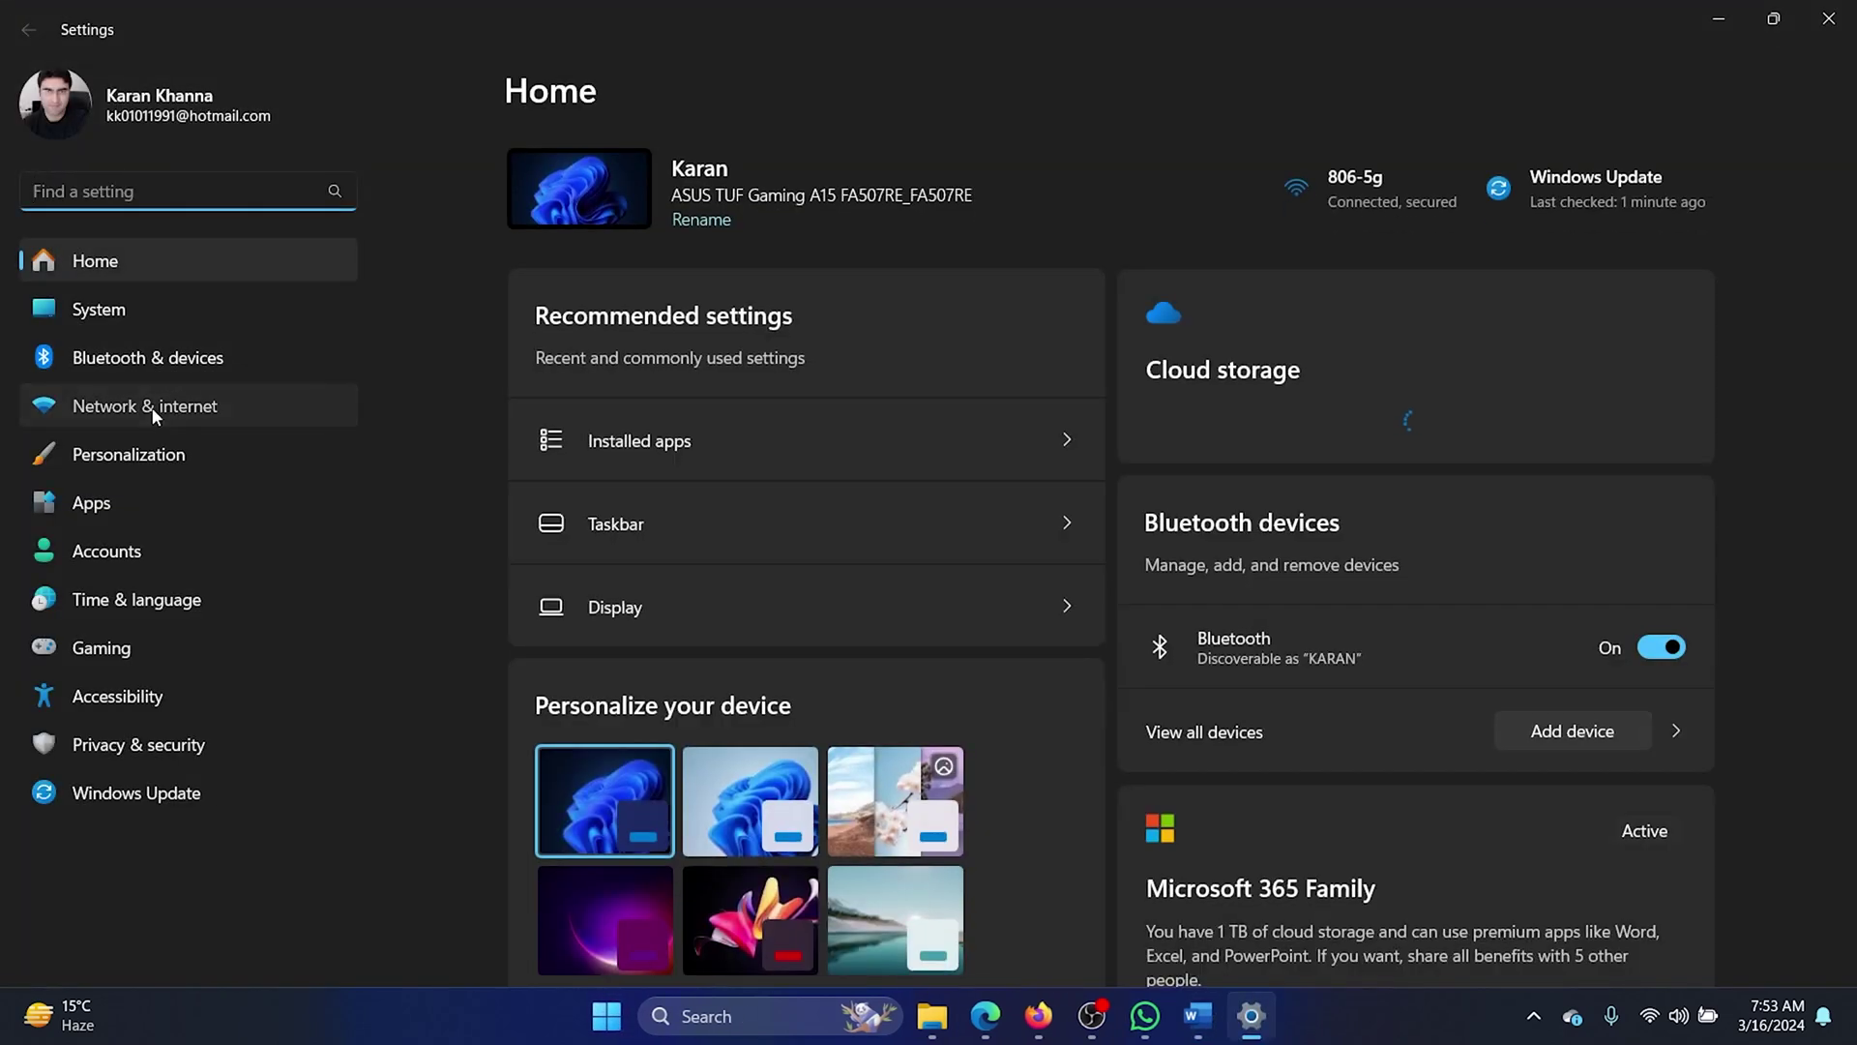
click(152, 409)
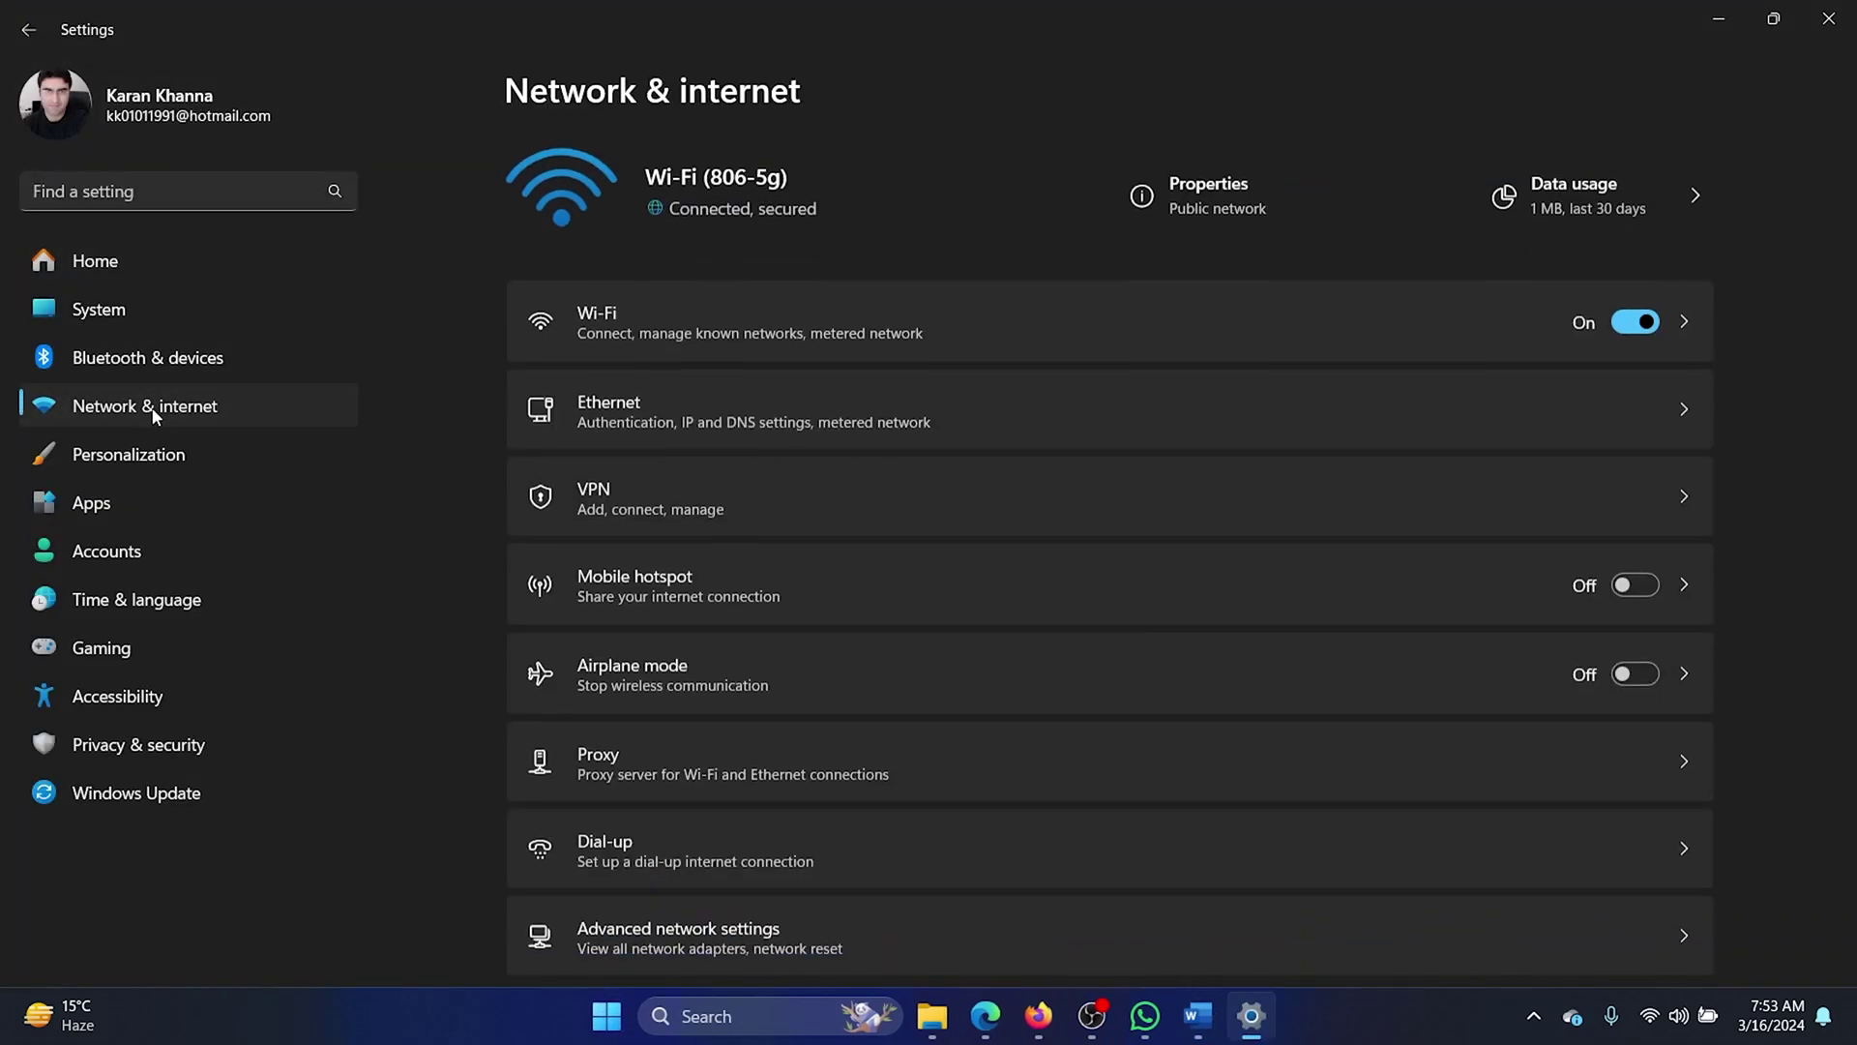
scroll(1084, 494, down, 1)
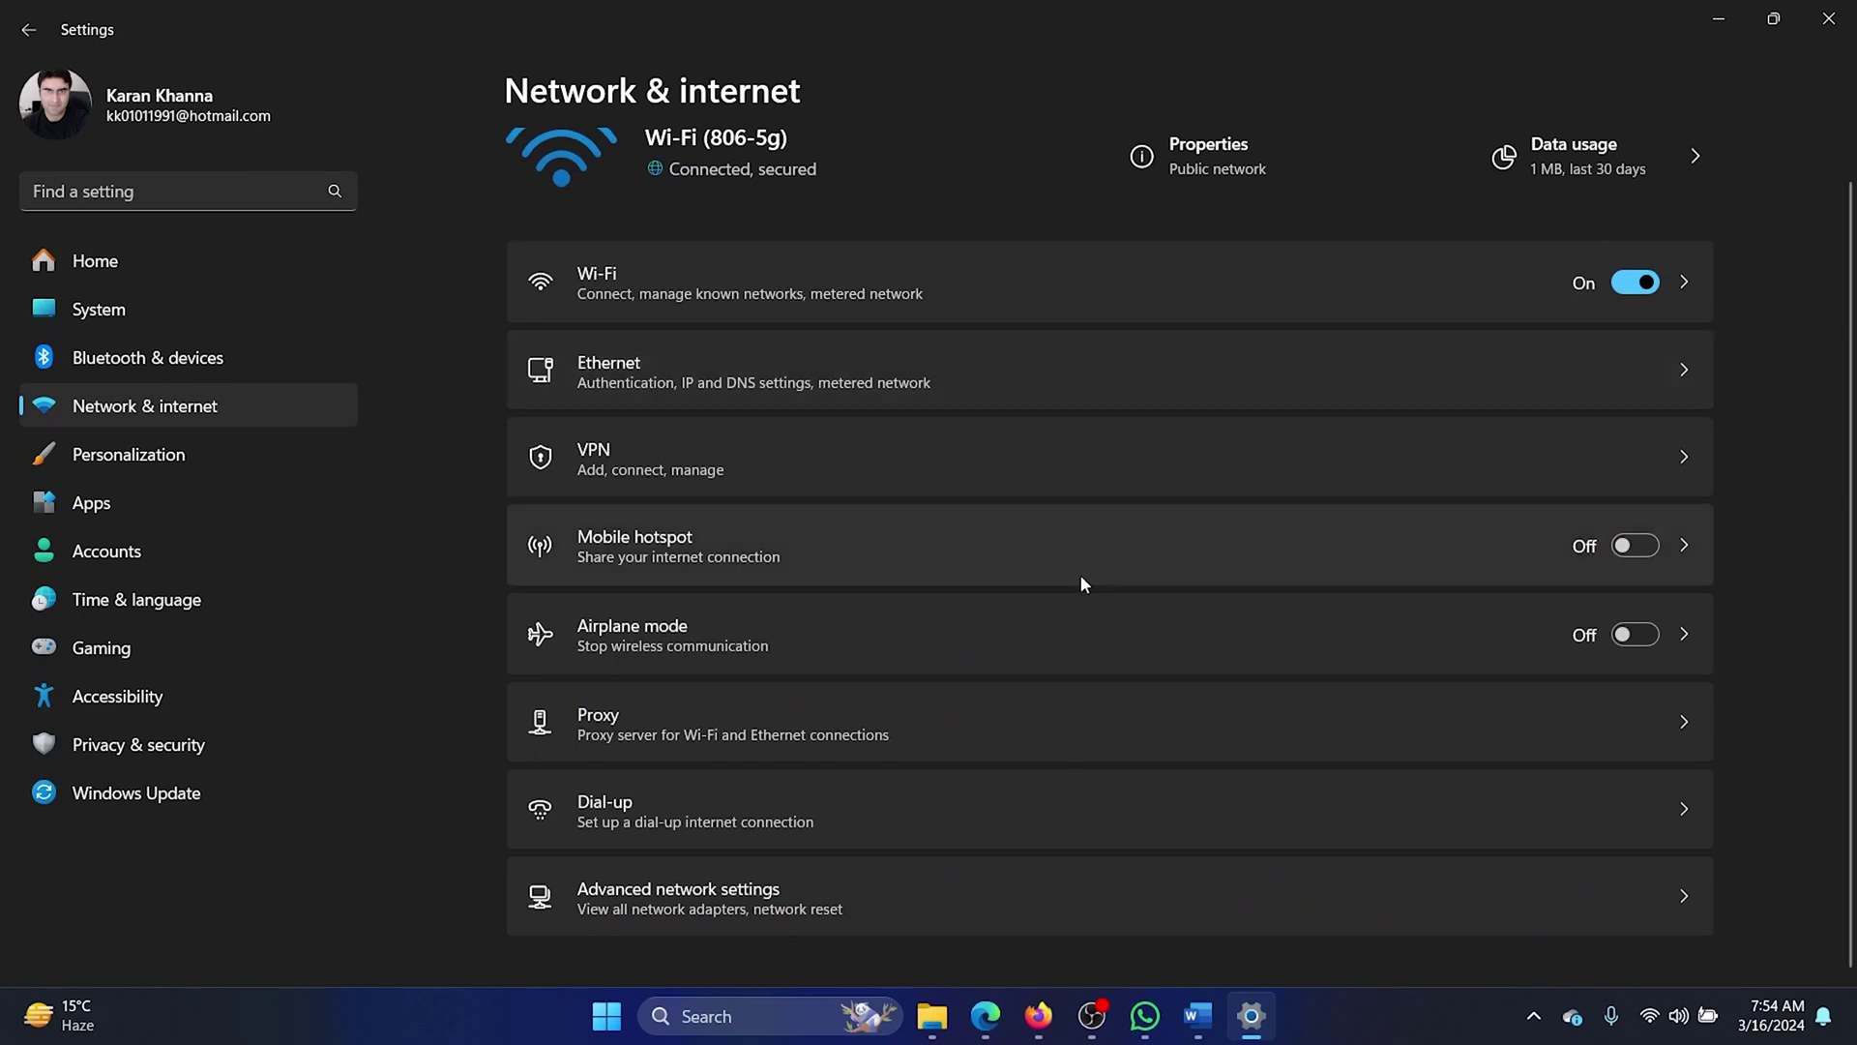
click(742, 910)
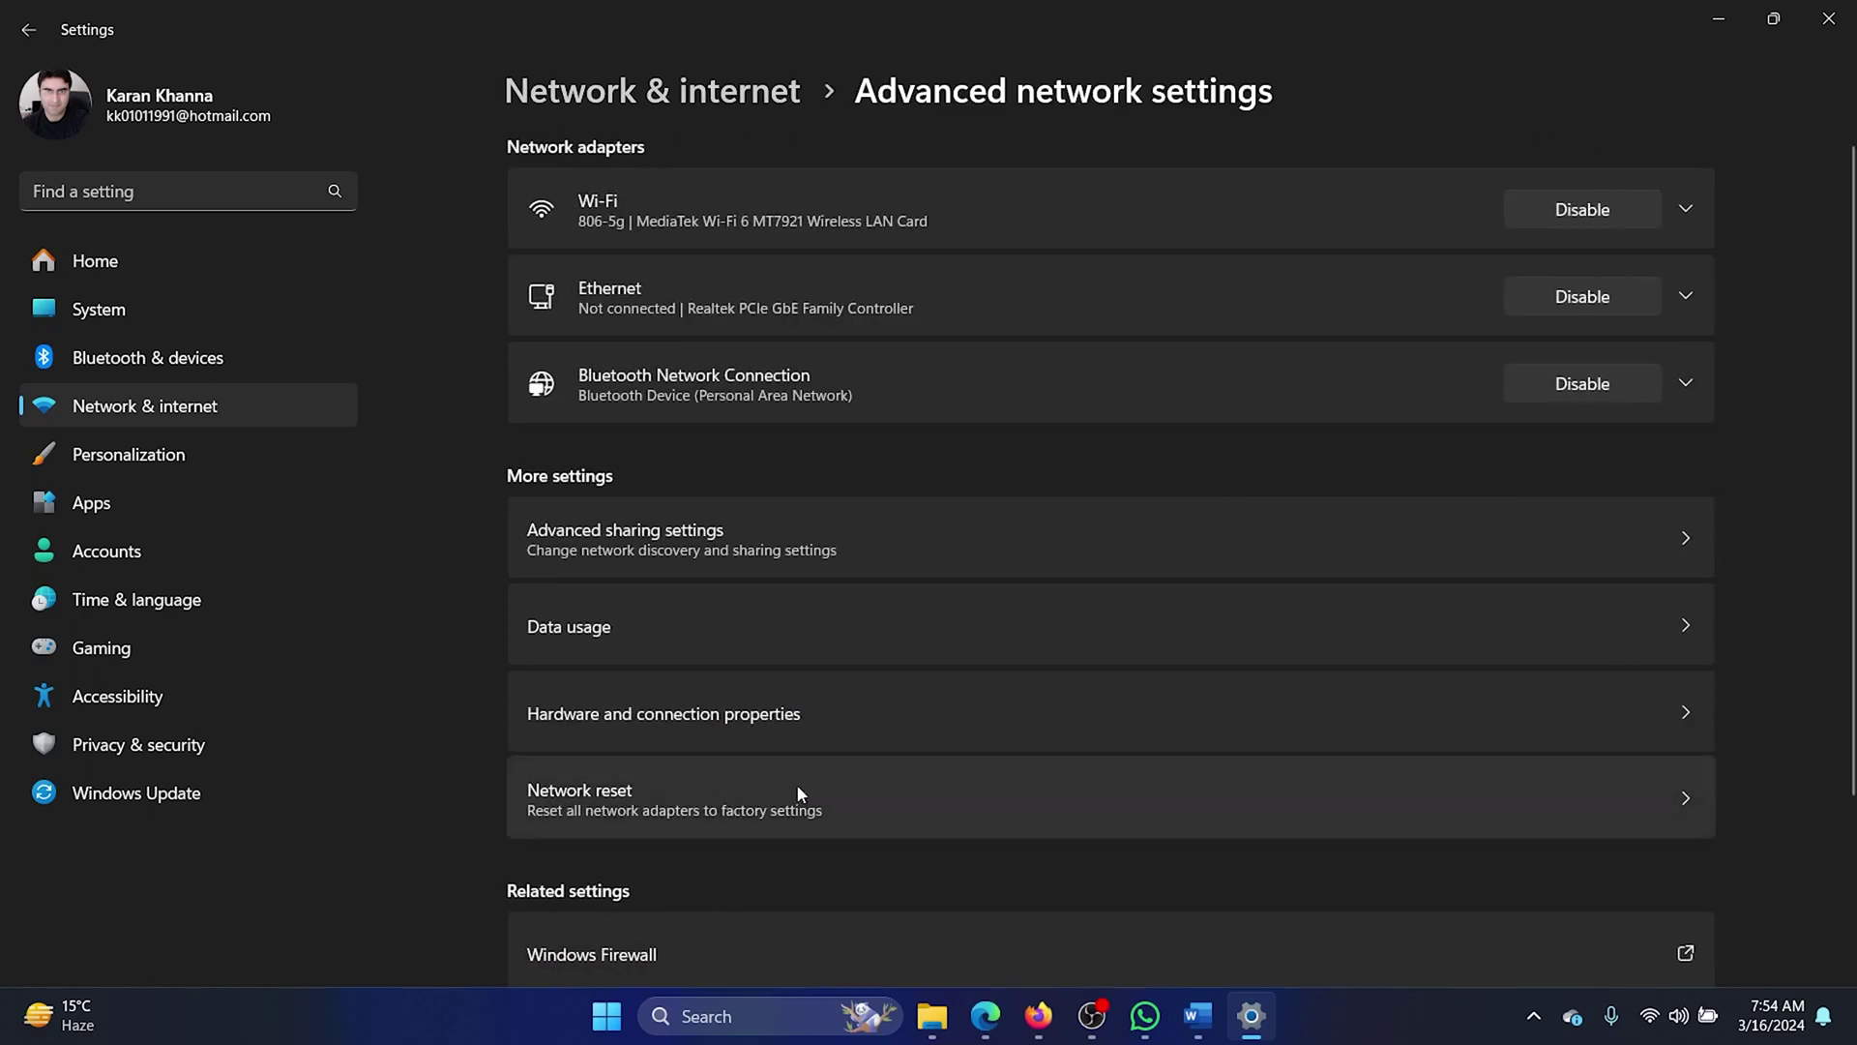
click(797, 794)
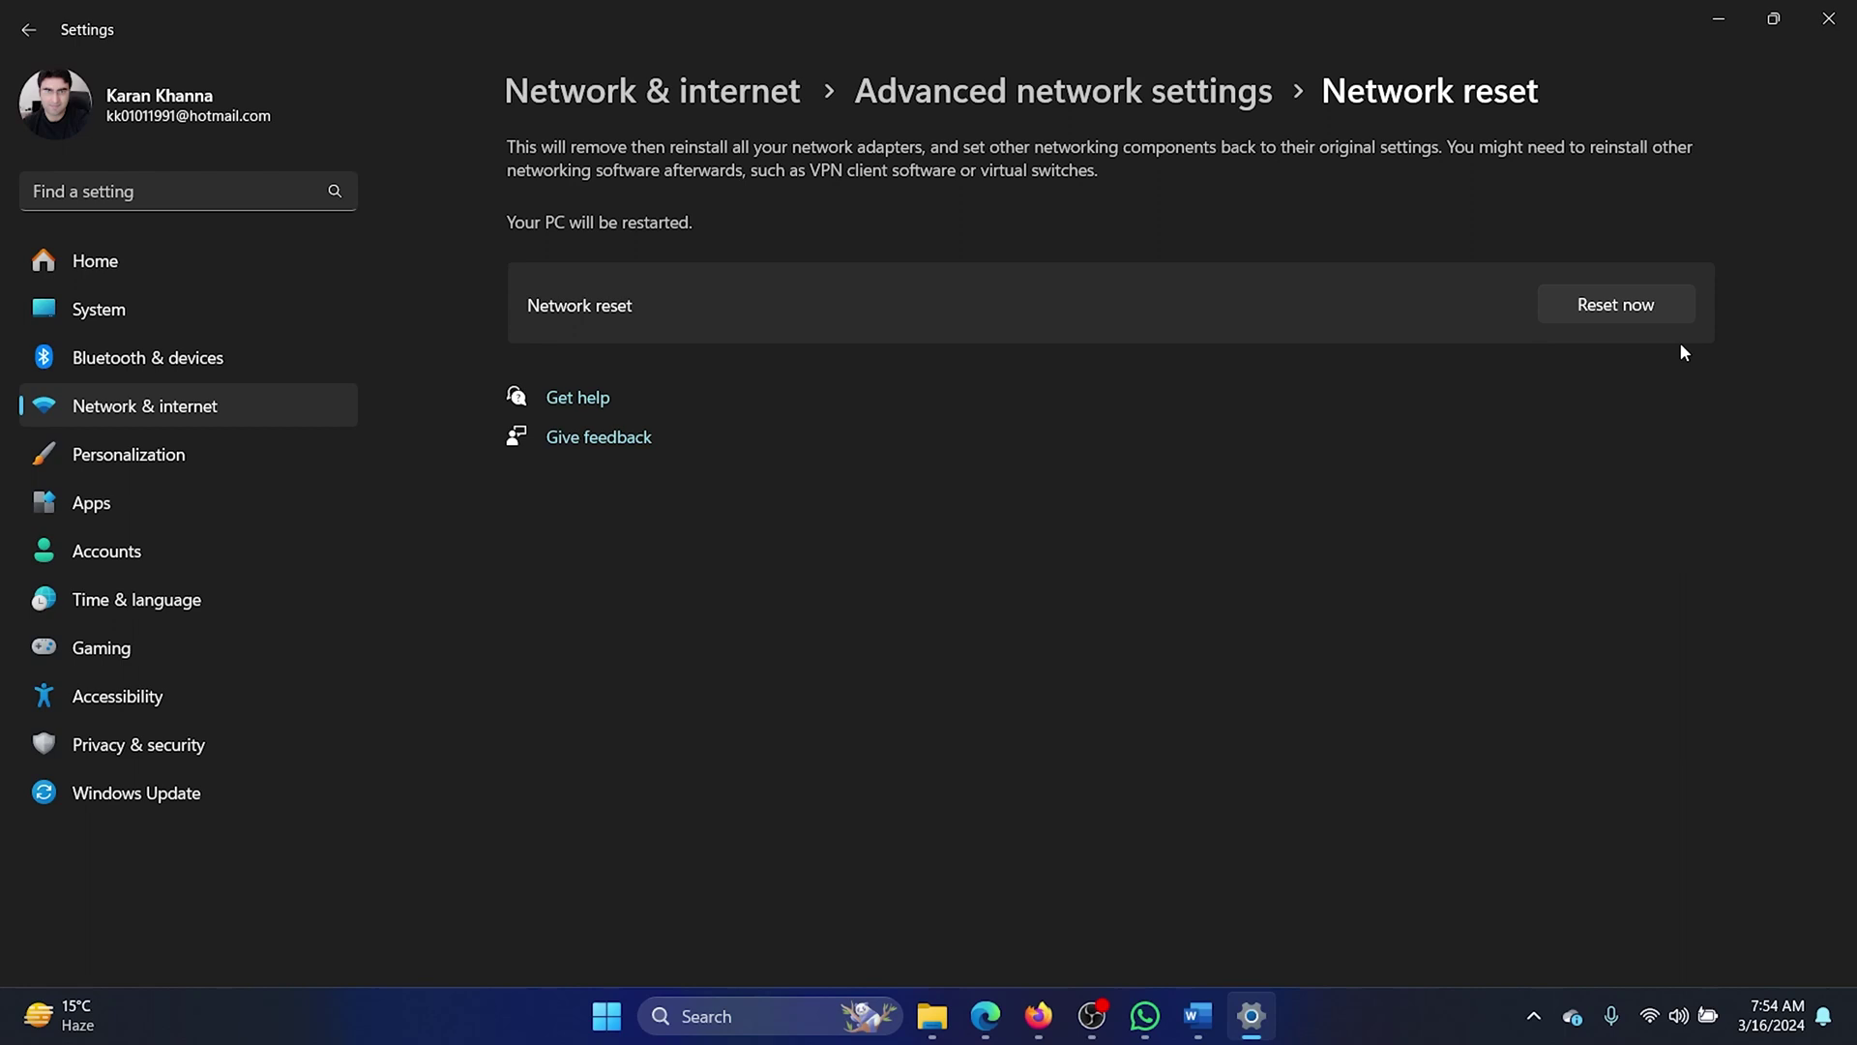
click(1829, 20)
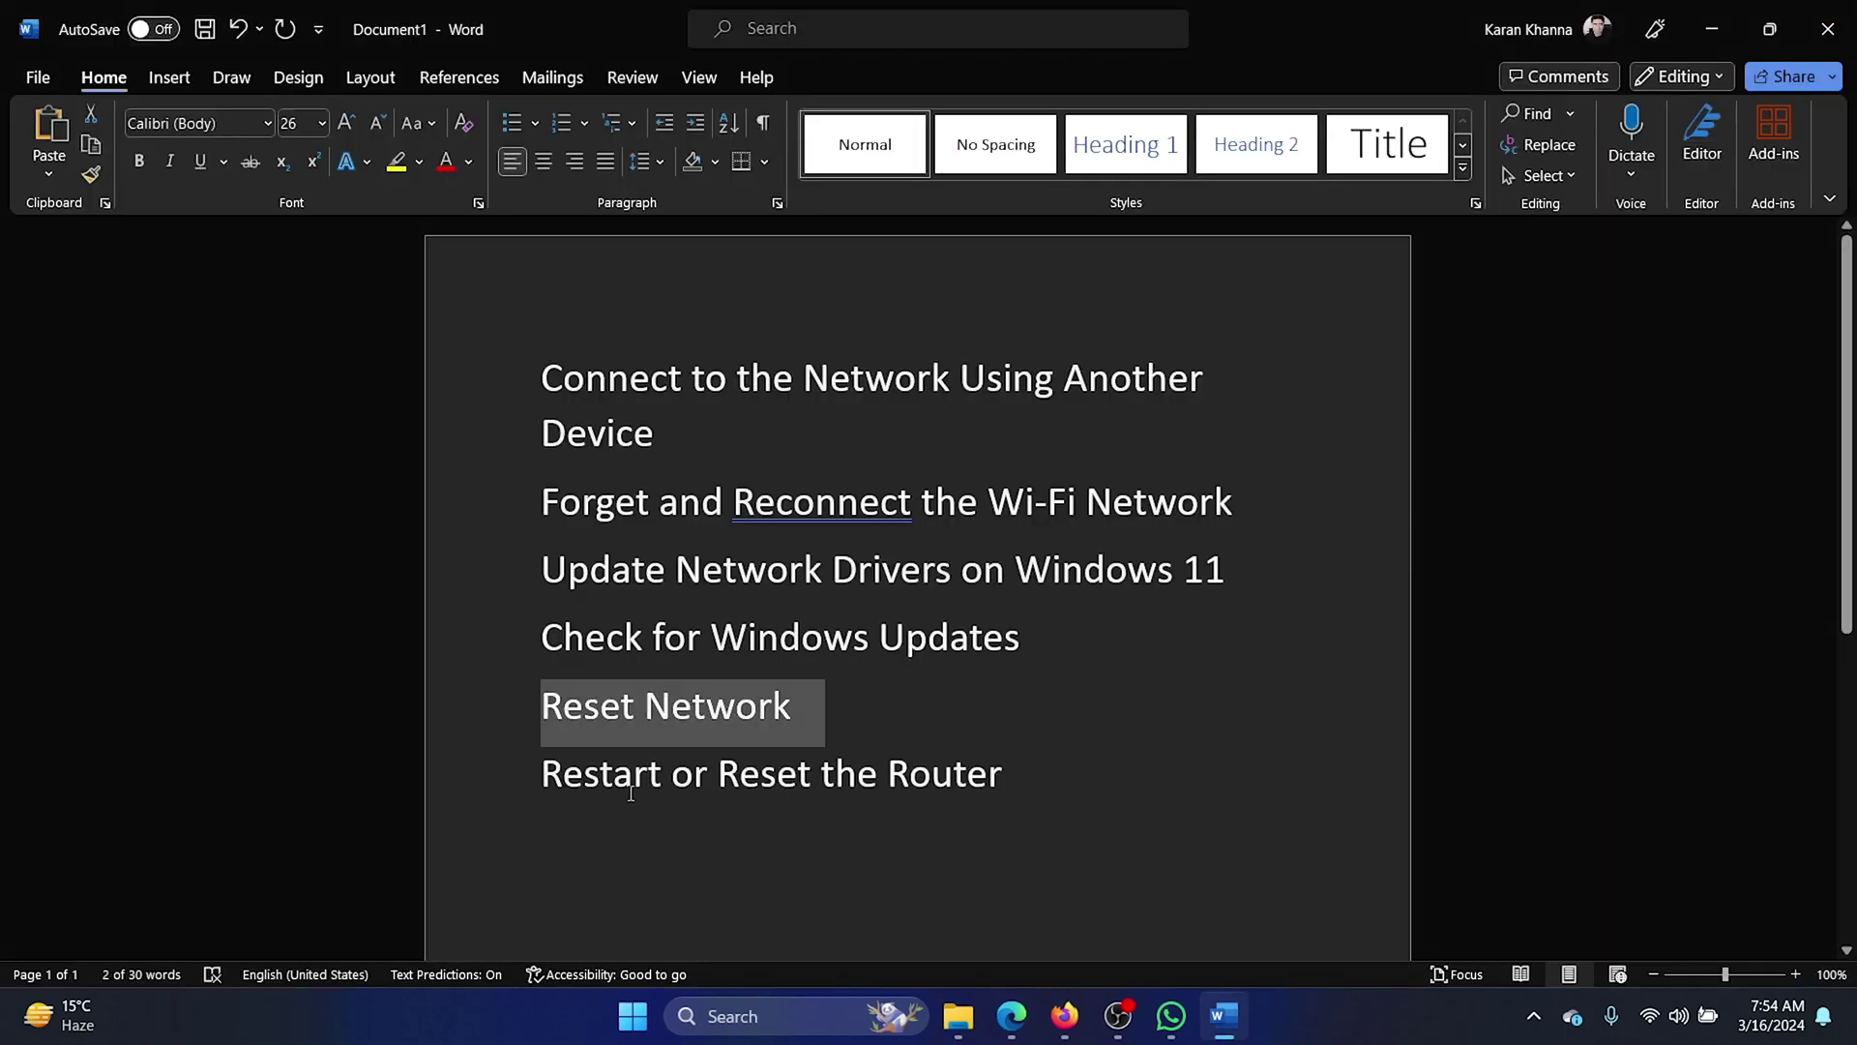
drag(541, 776, 1025, 778)
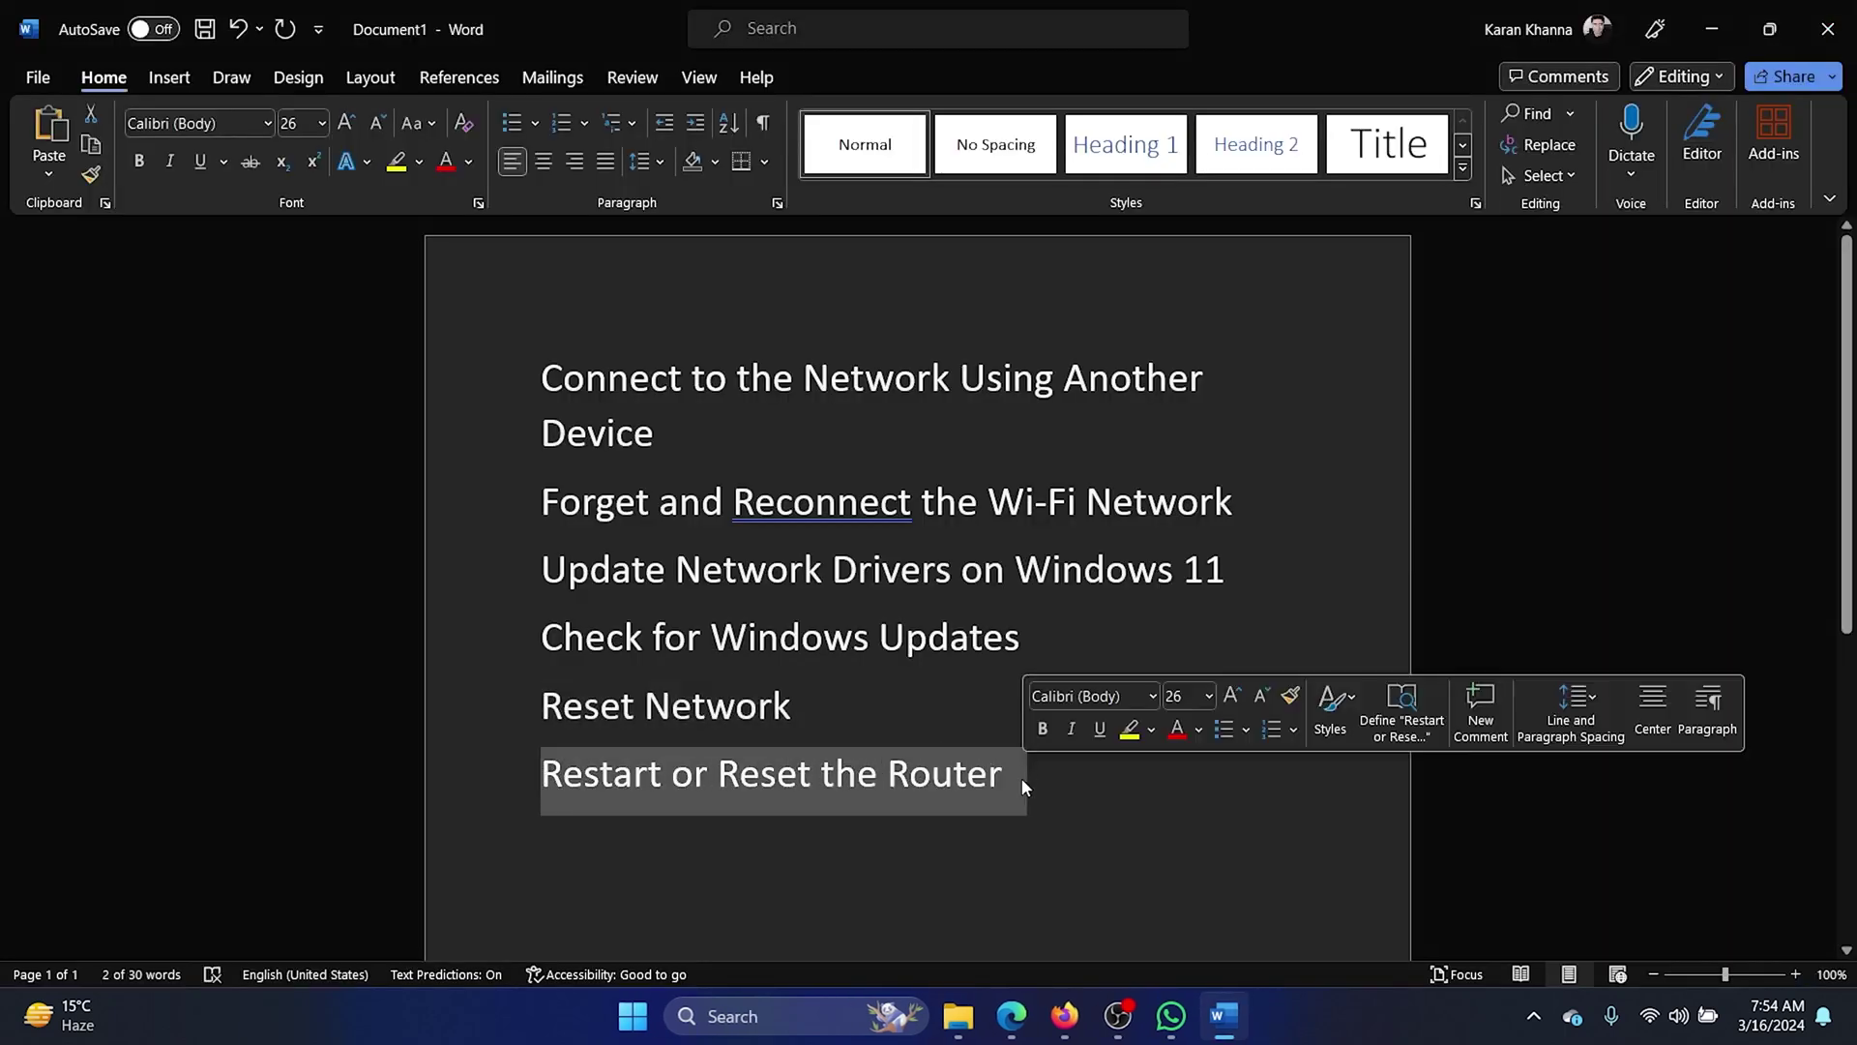
click(1022, 827)
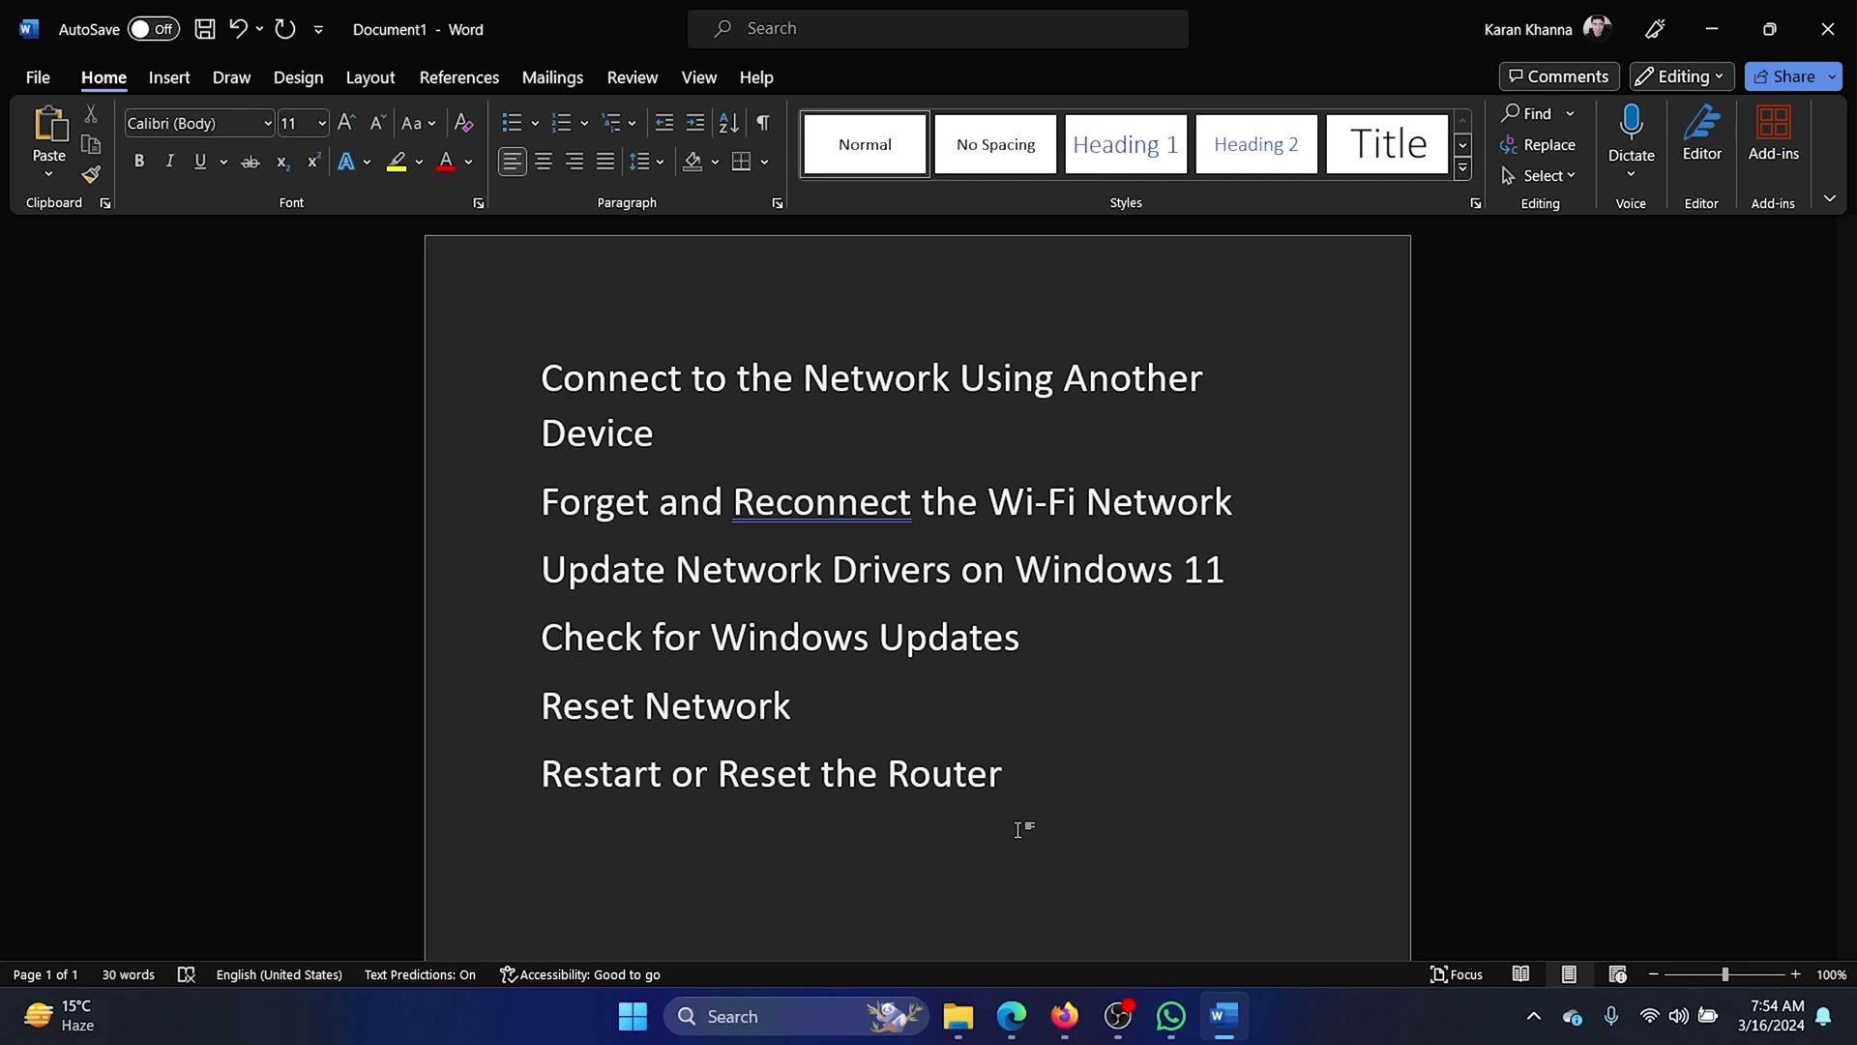
- Bring the GeekChamp network-error article in Edge back to the front
click(1009, 1020)
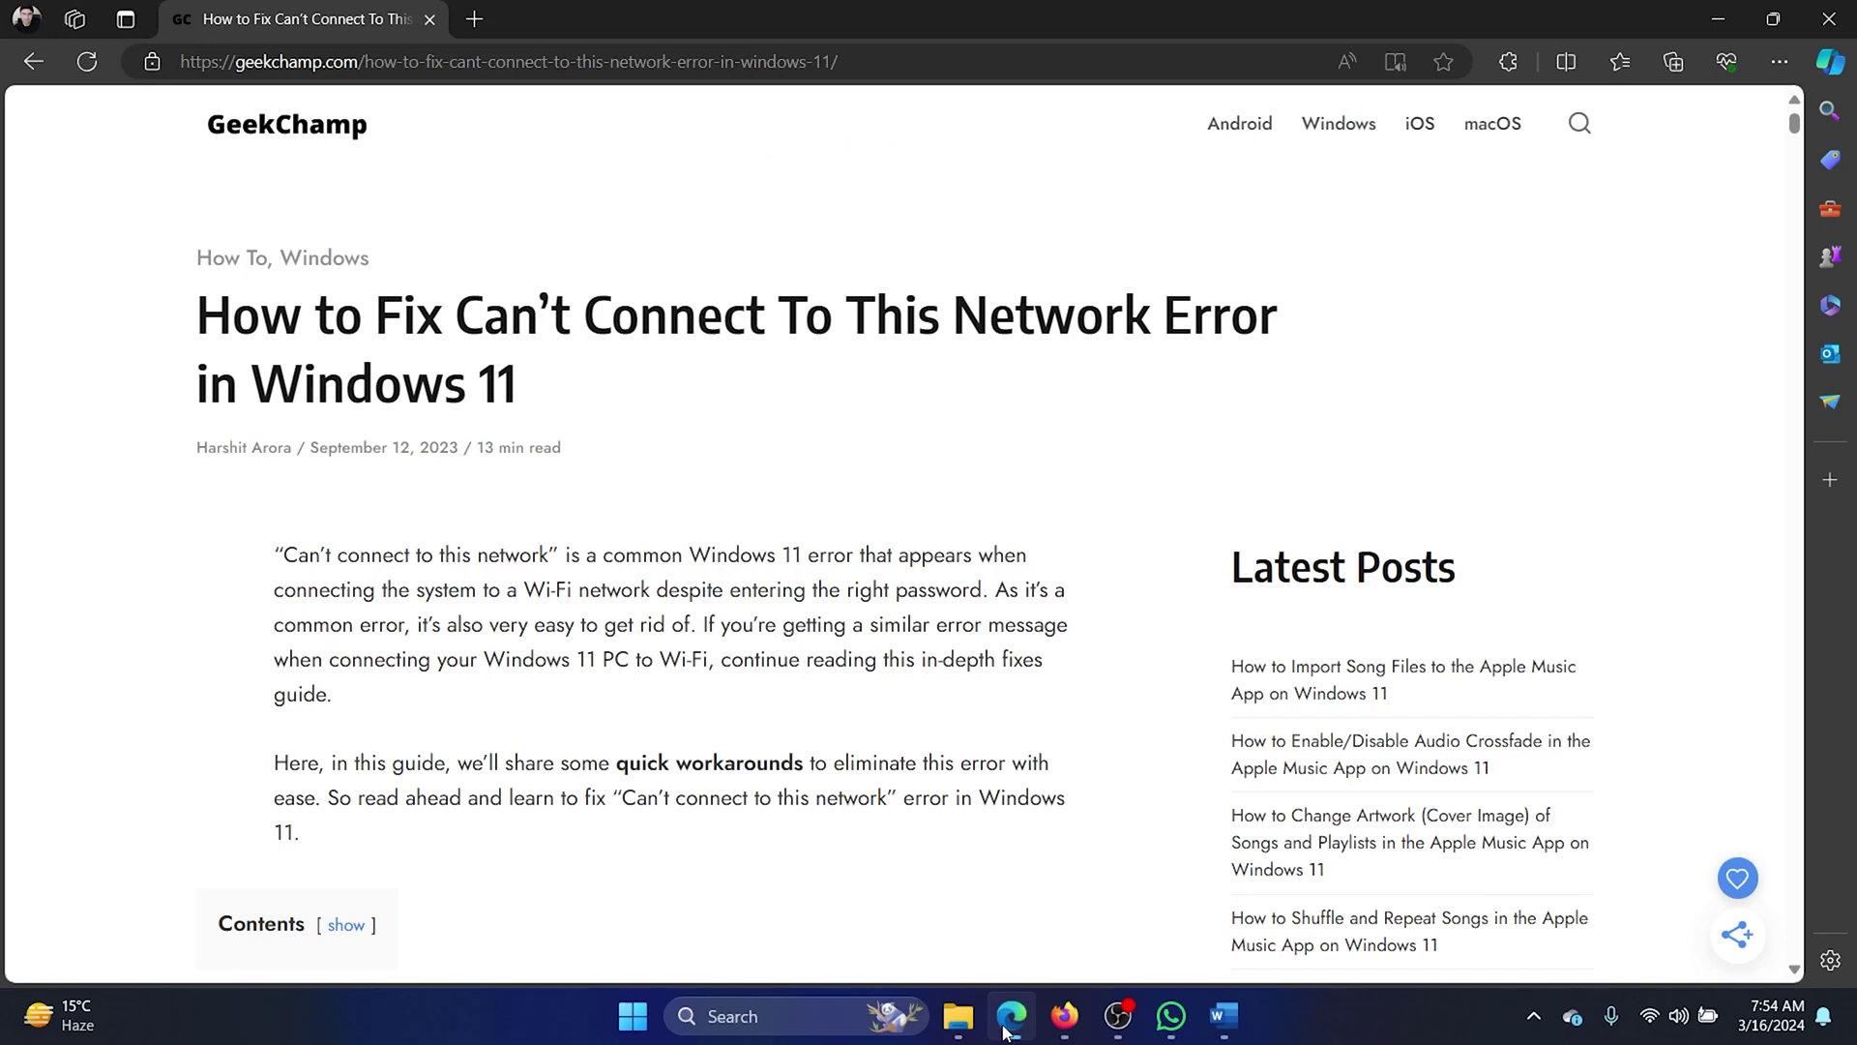